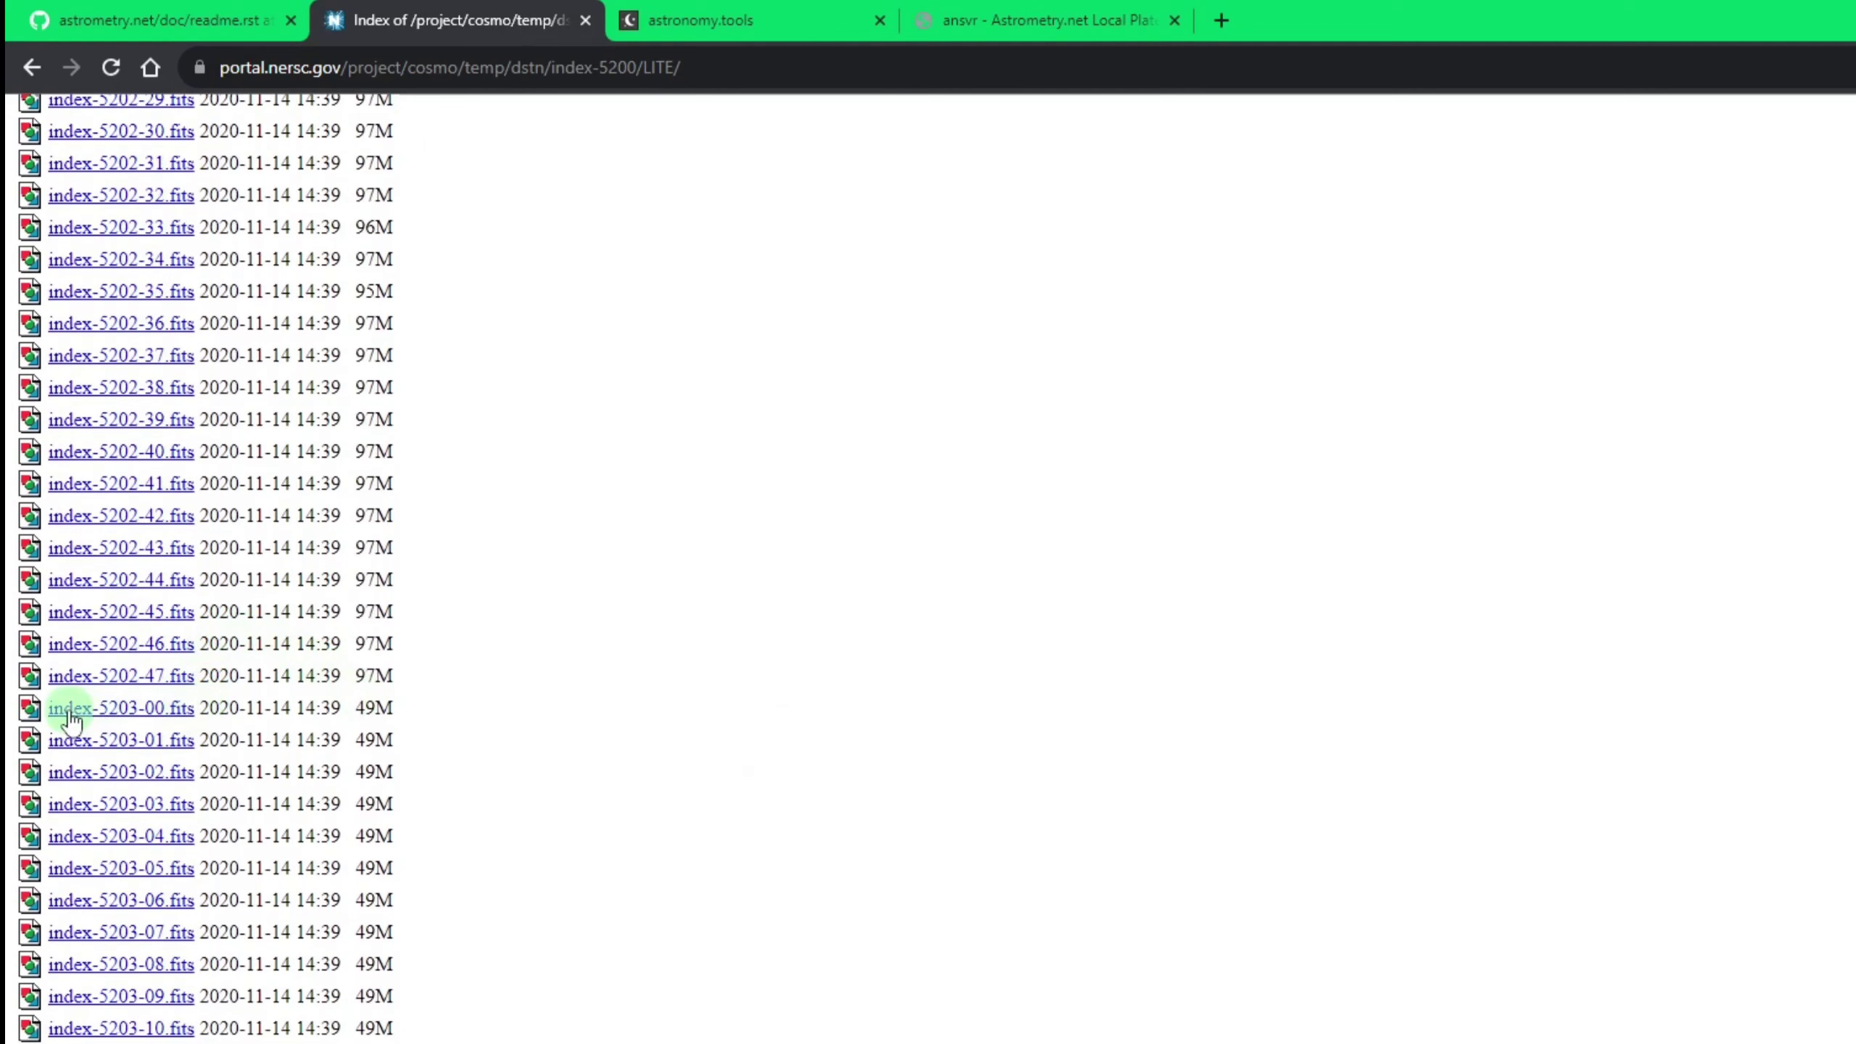
Review the index-5203 file entries and the start of the 5200-series LITE directory listing
{"action": "left_click_drag", "start_coordinate": [440, 730], "coordinate": [399, 666]}
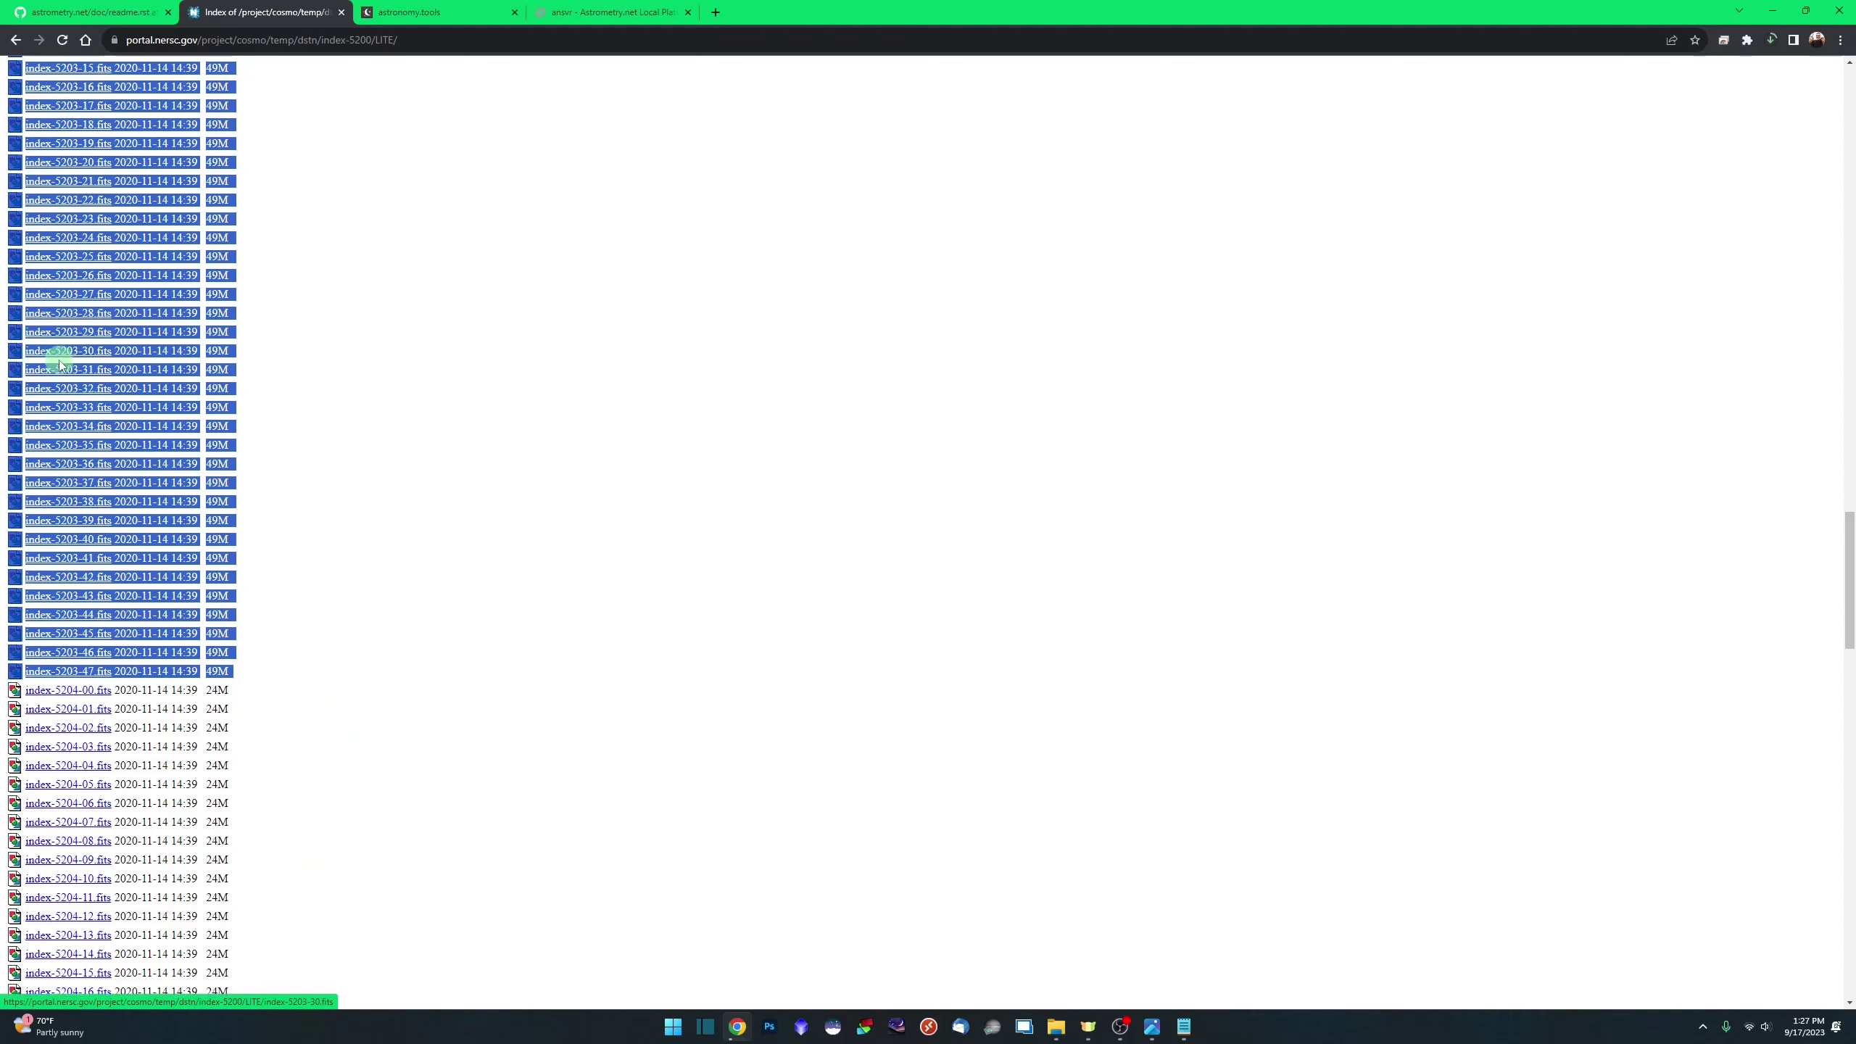
{"action": "left_click", "coordinate": [555, 387]}
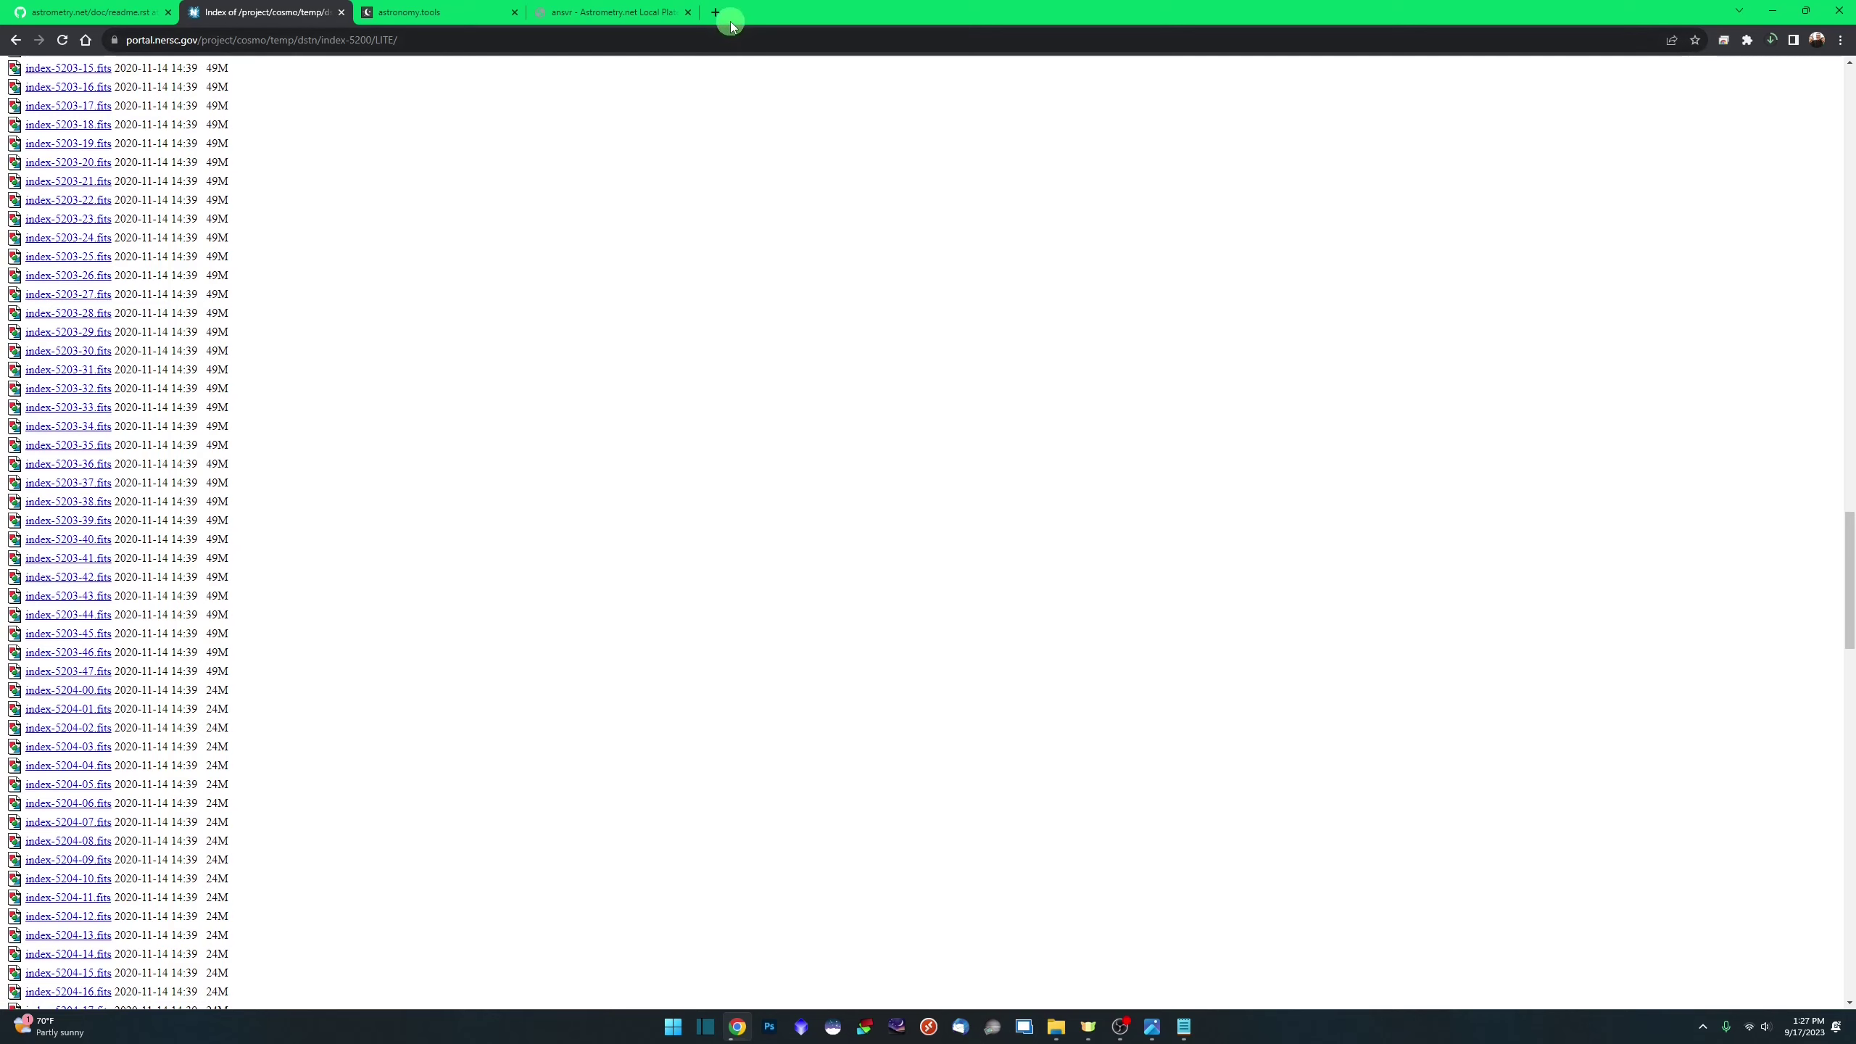
{"action": "scroll", "coordinate": [827, 380], "scroll_direction": "up", "scroll_amount": 10}
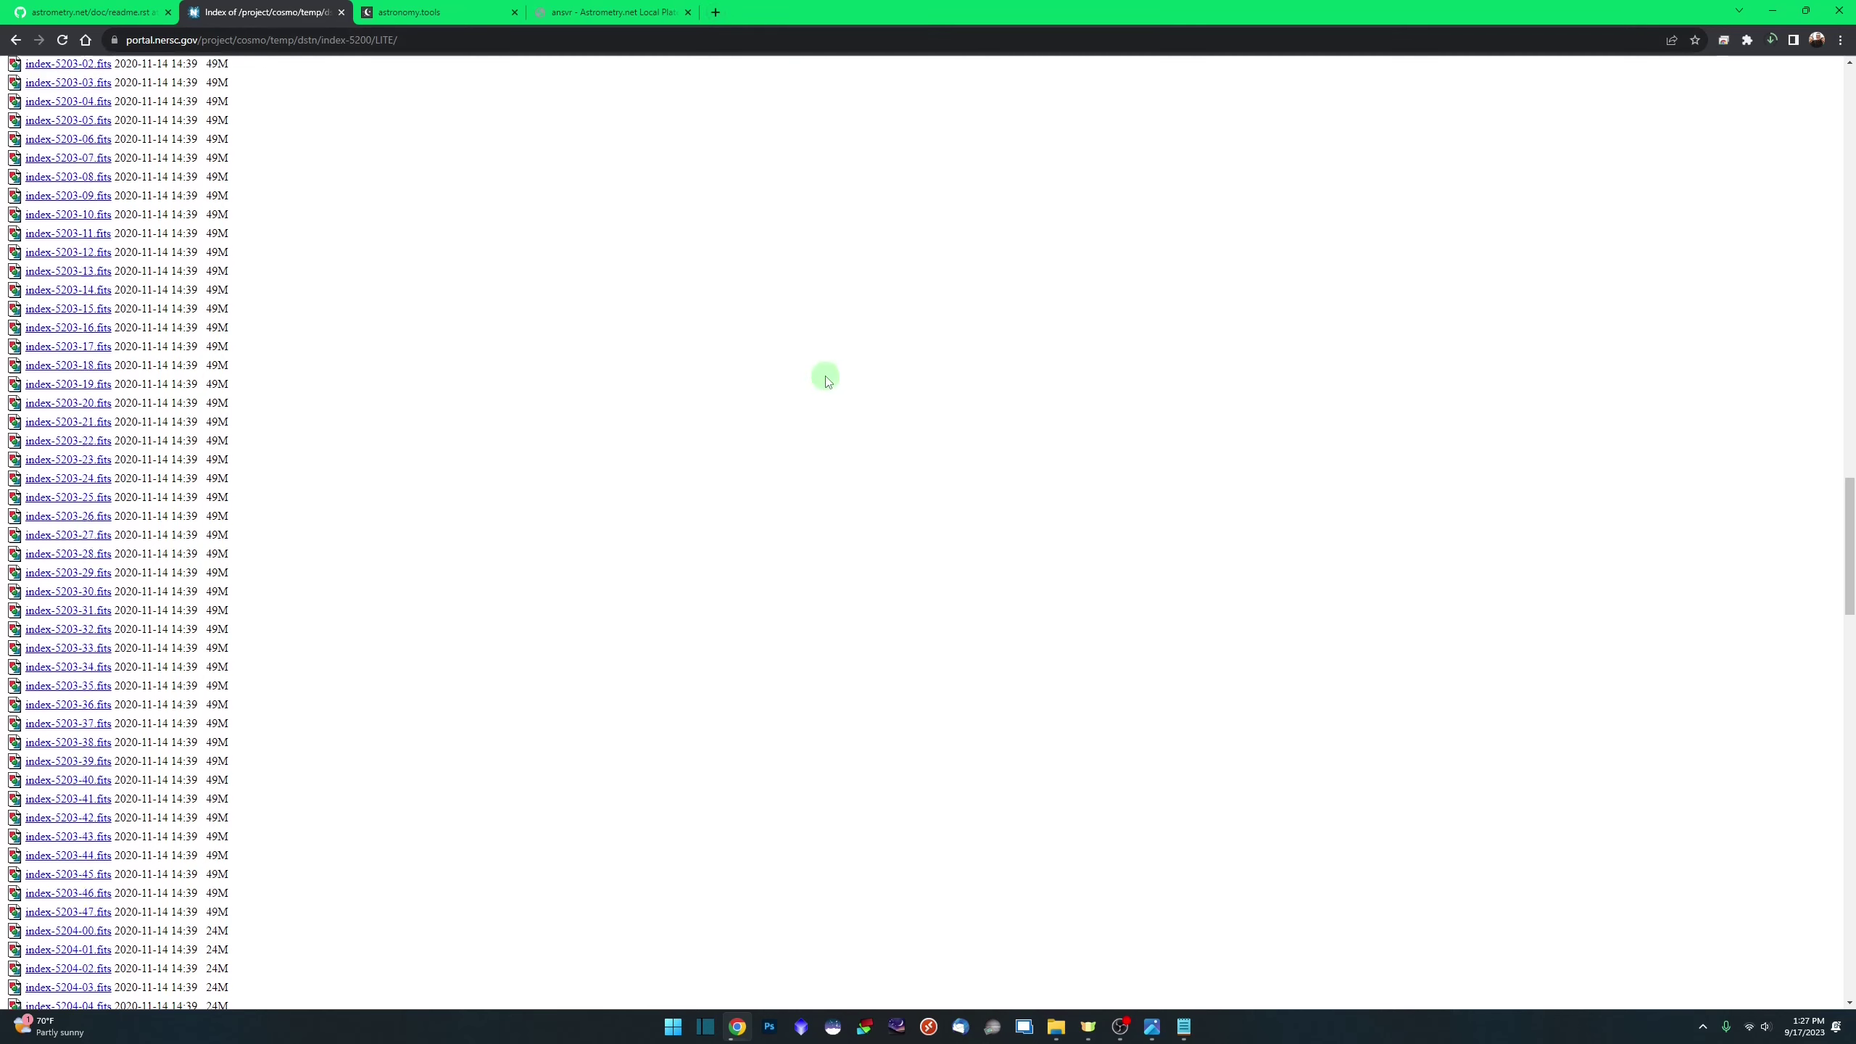
{"action": "scroll", "coordinate": [827, 380], "scroll_direction": "up", "scroll_amount": 20}
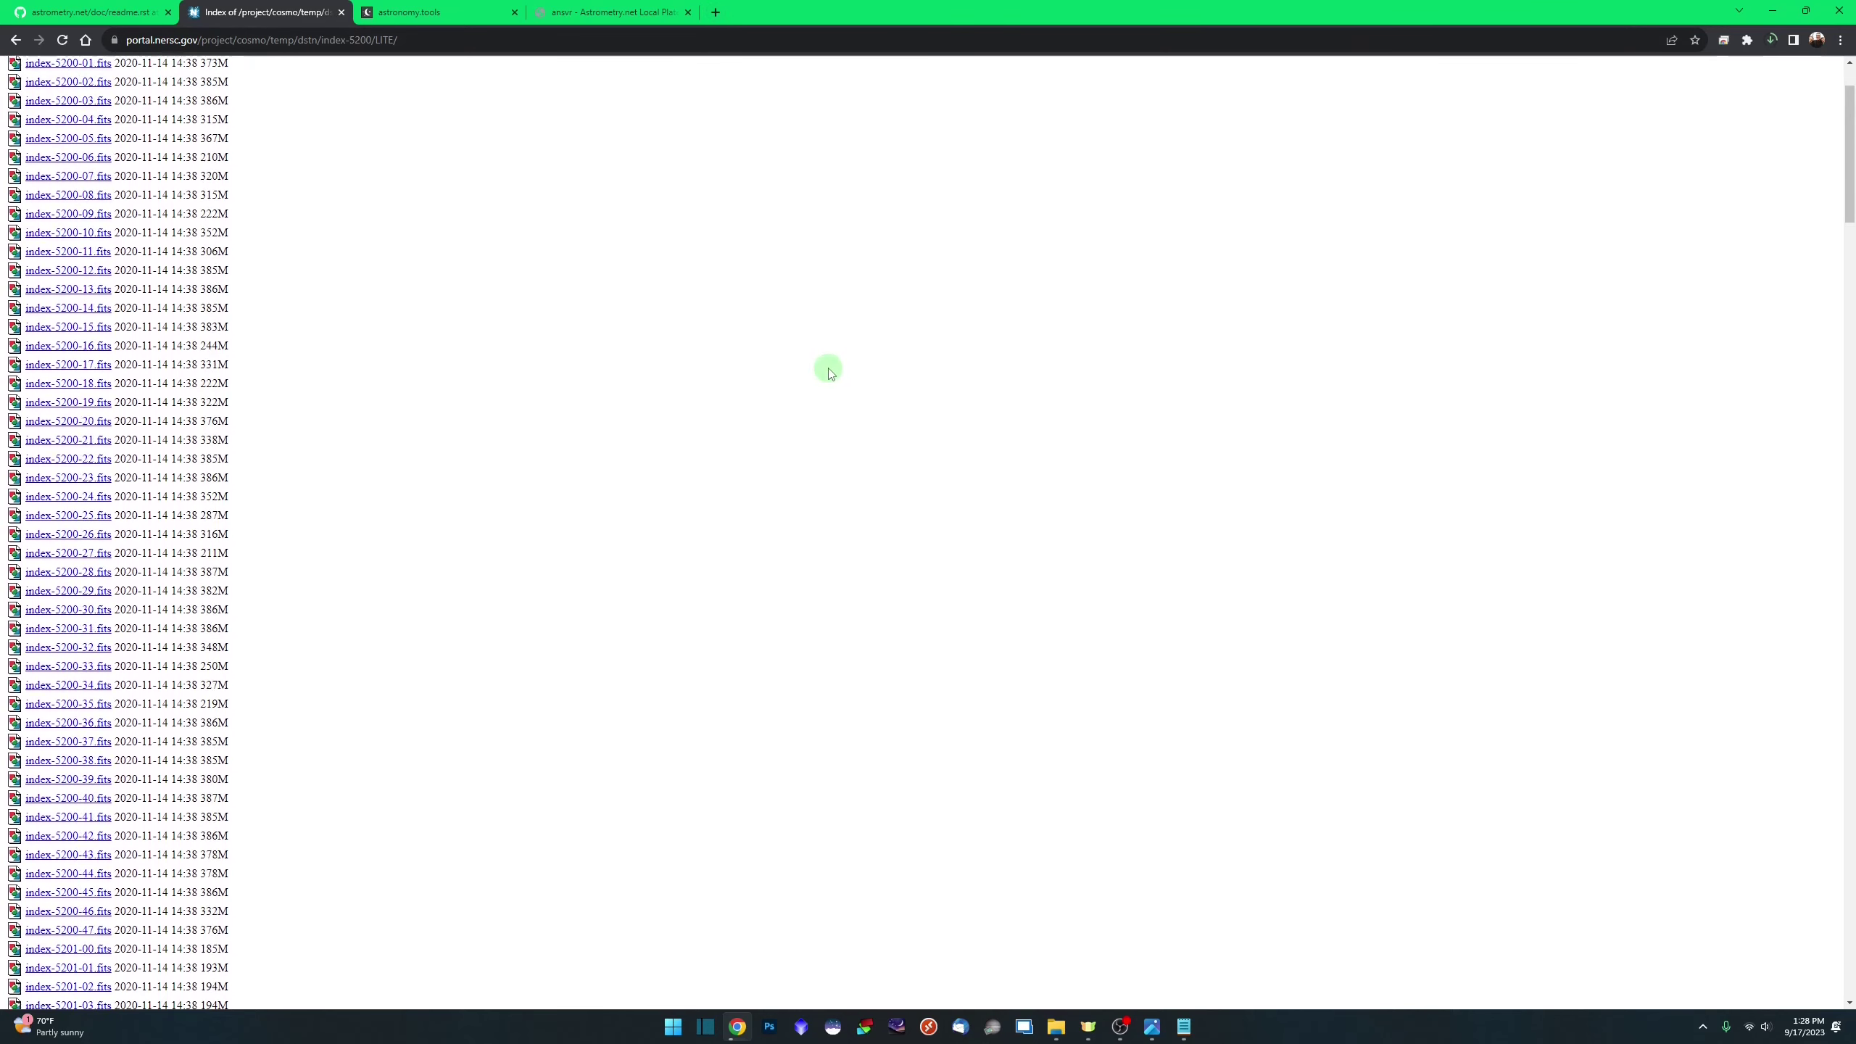
{"action": "scroll", "coordinate": [828, 361], "scroll_direction": "down", "scroll_amount": 1}
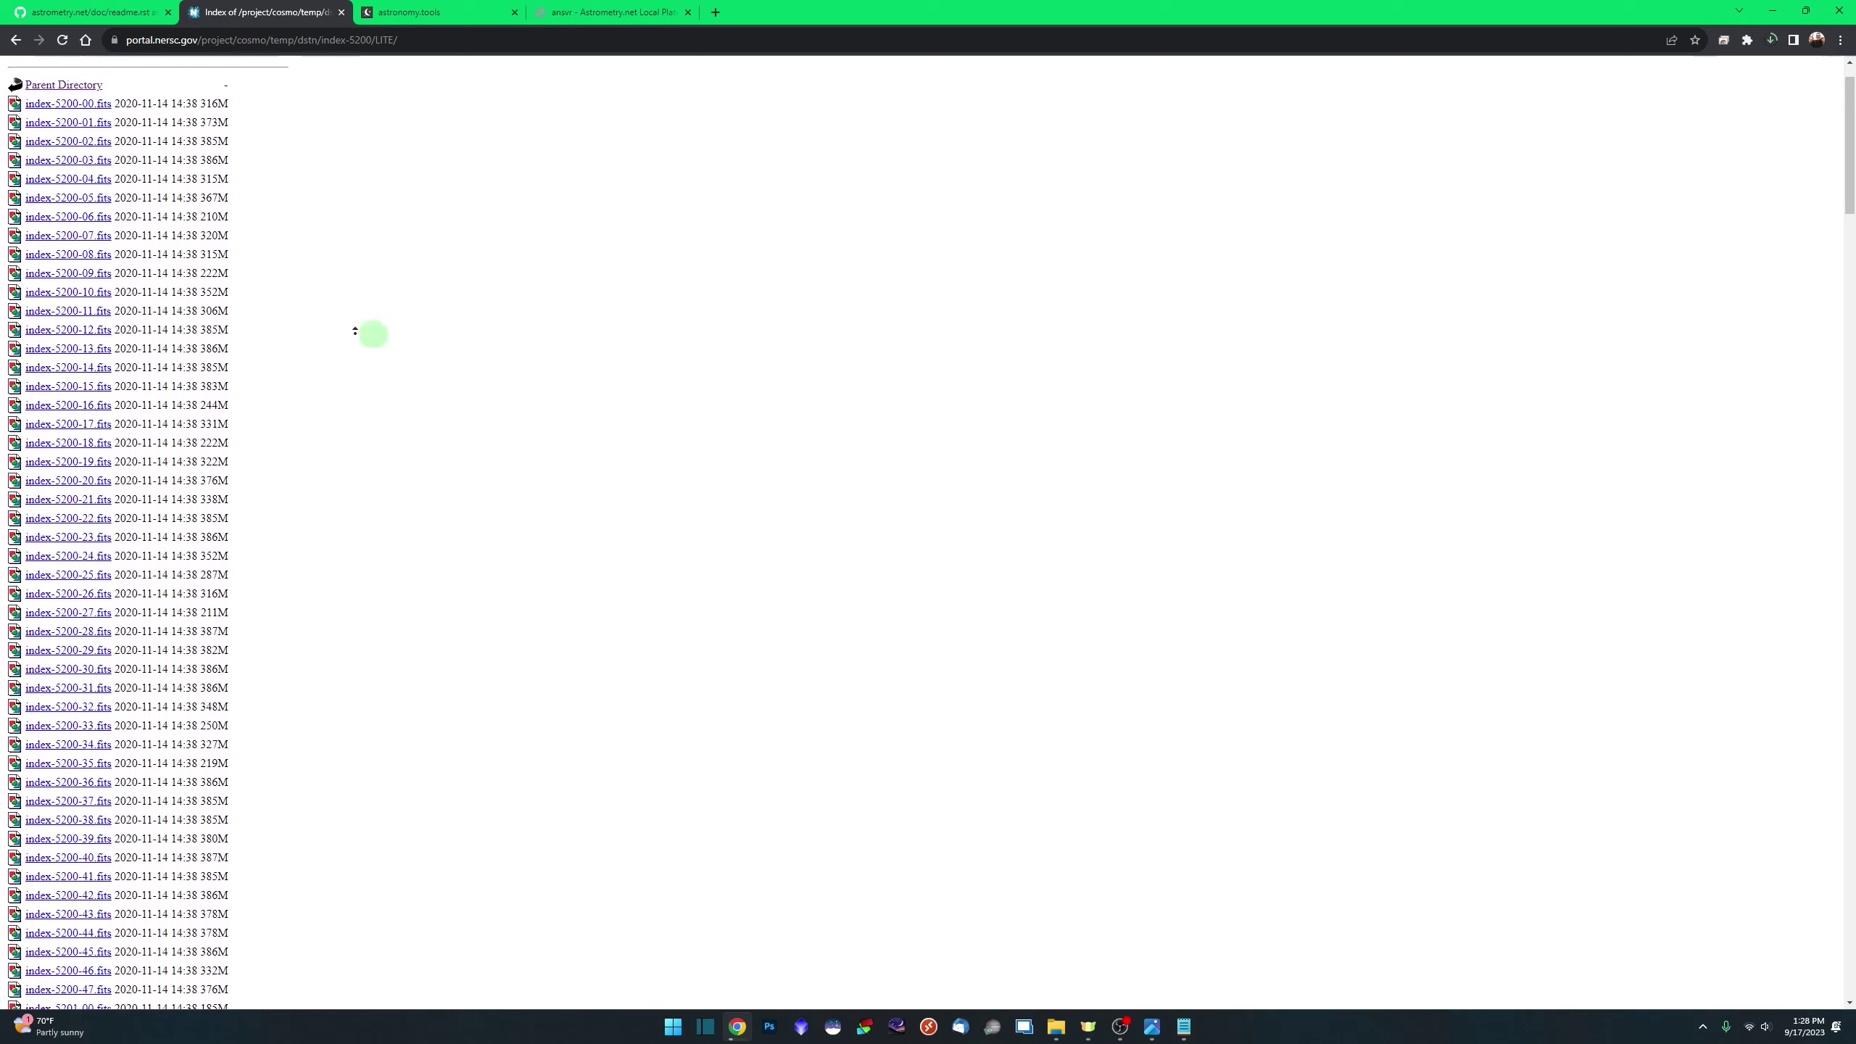
{"action": "scroll", "coordinate": [588, 381], "scroll_direction": "up", "scroll_amount": 1}
Search the web for DownThemAll in a new browser tab and open its Chrome Web Store page
{"action": "left_click", "coordinate": [716, 12]}
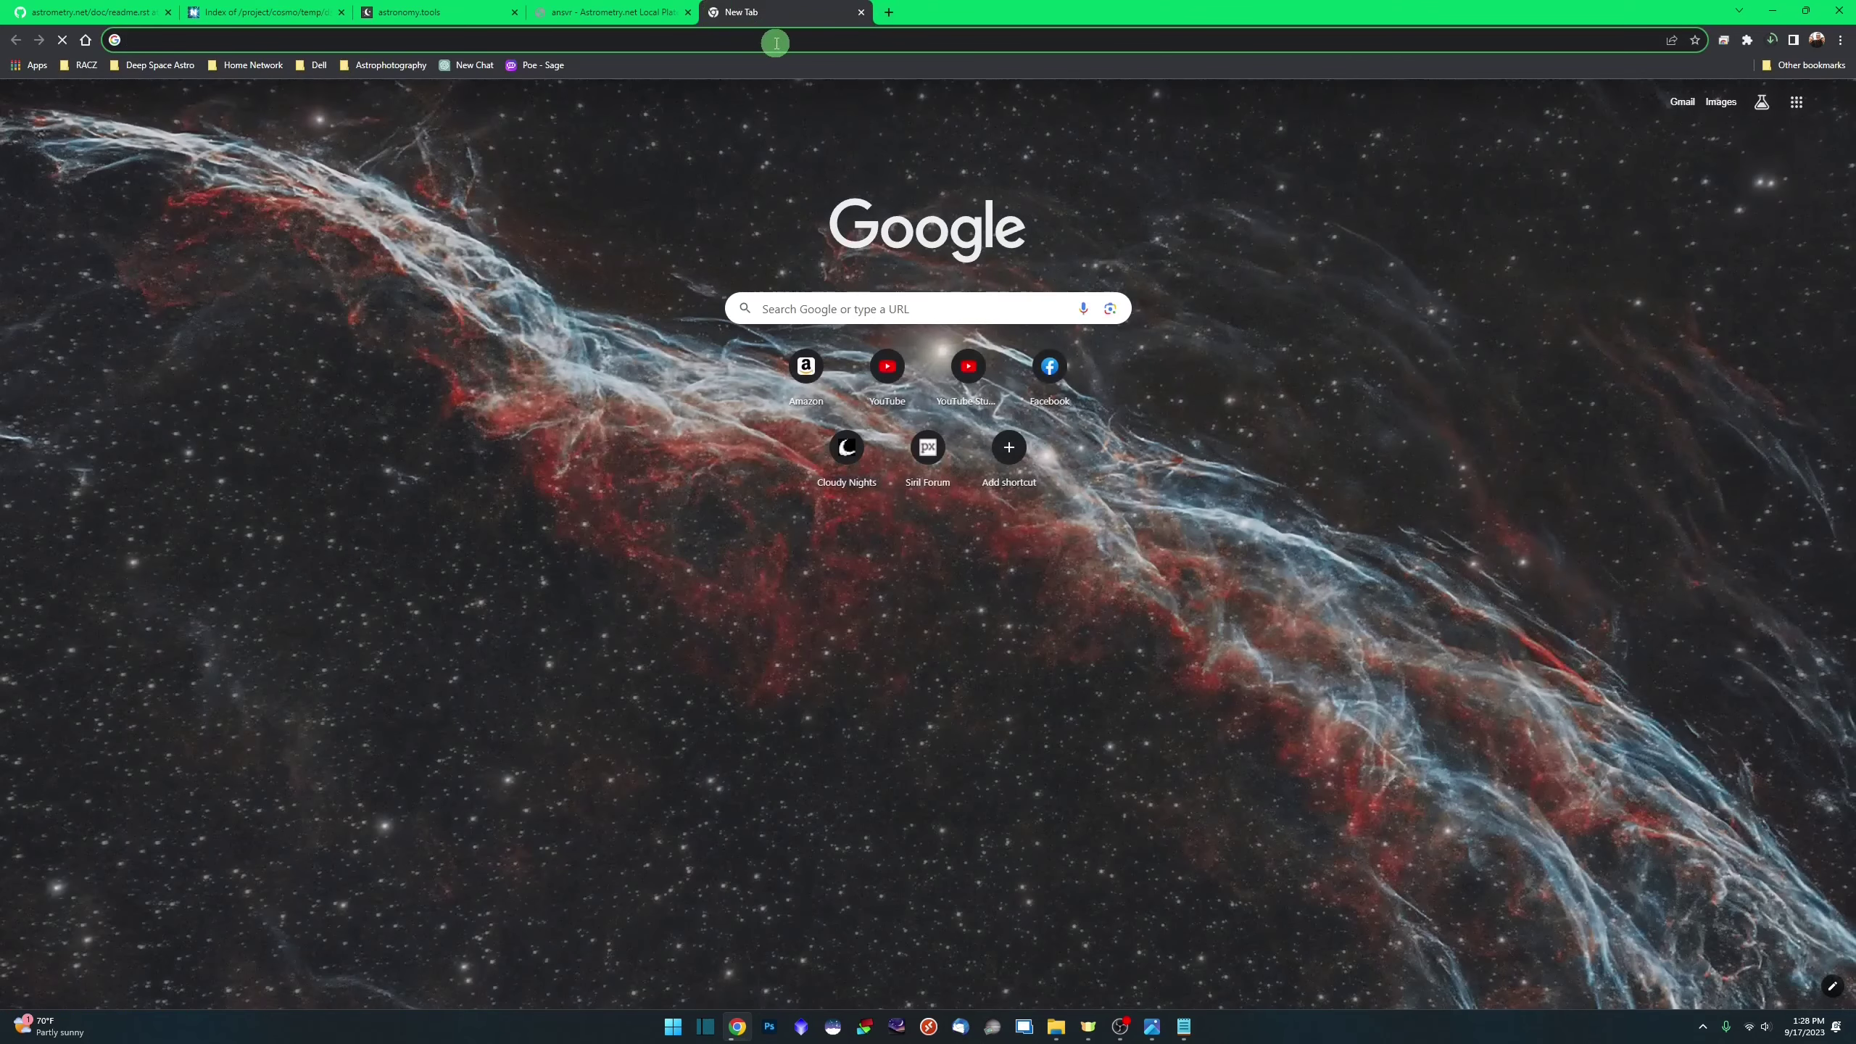
{"action": "type", "text": "downthemaal"}
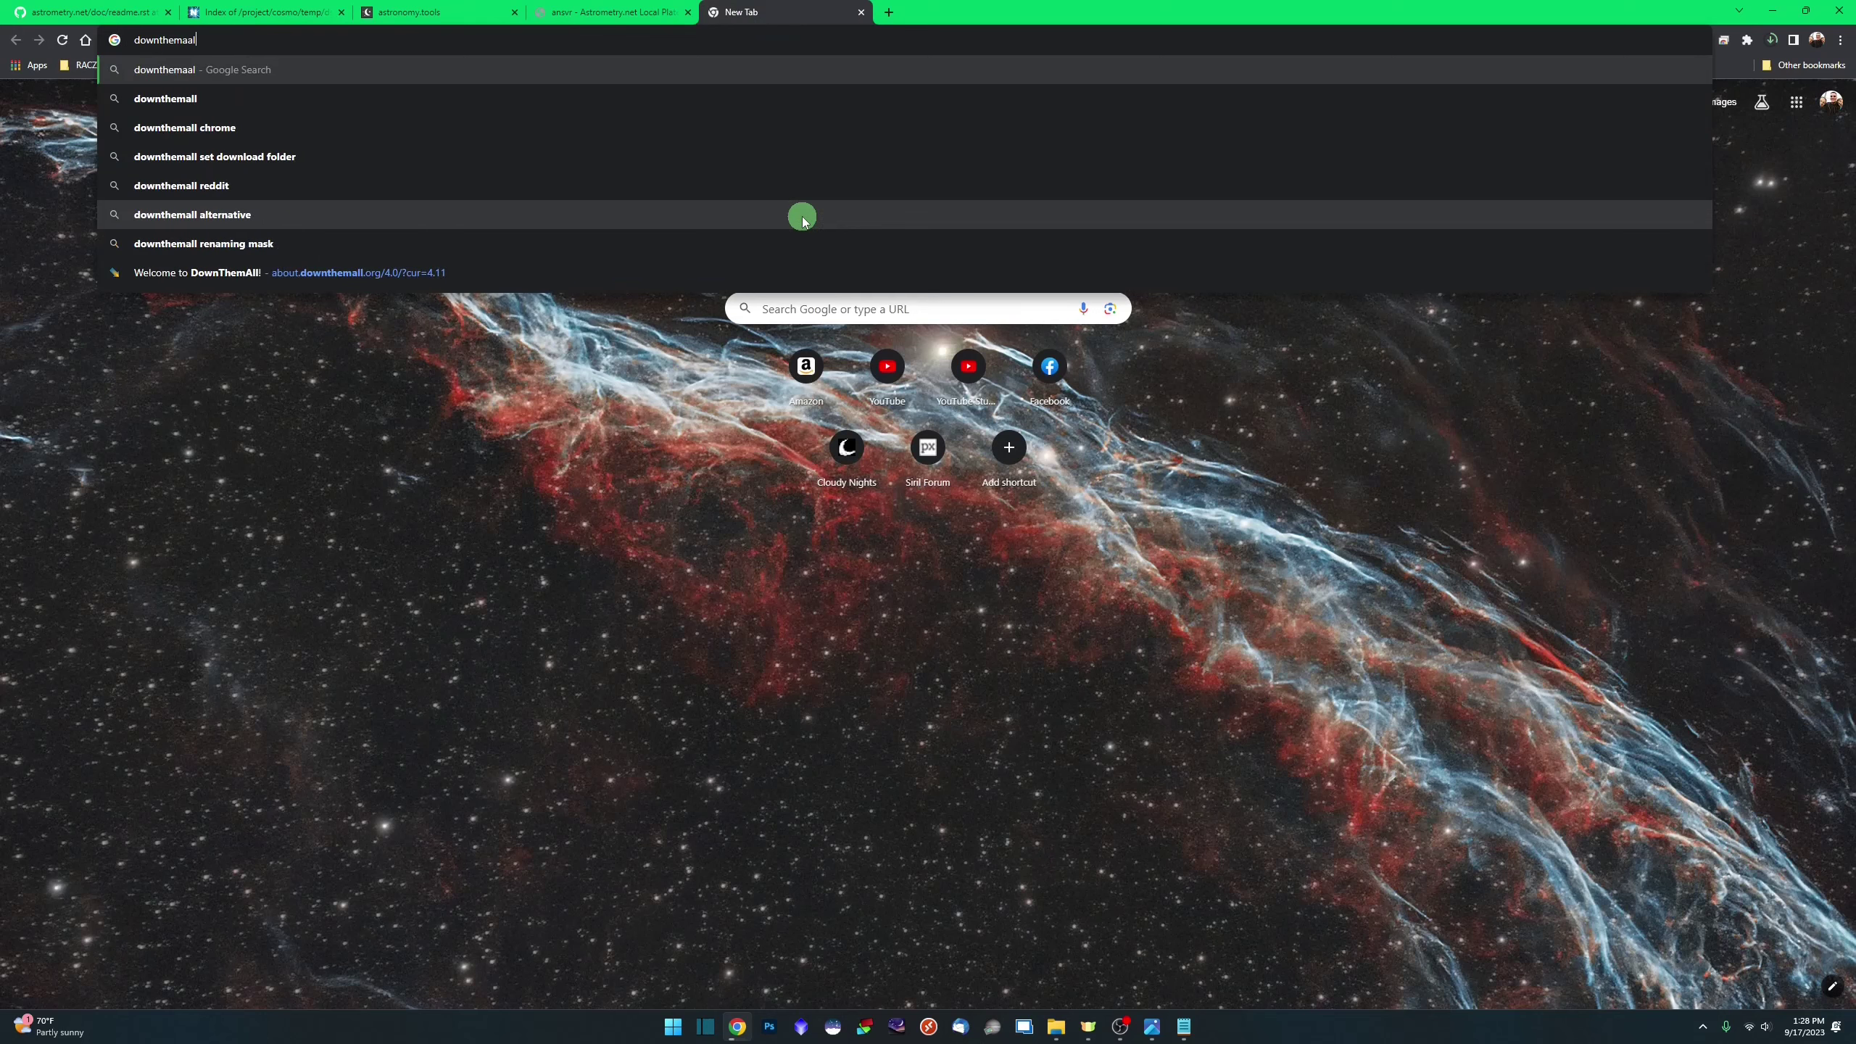
{"action": "key", "text": "Return"}
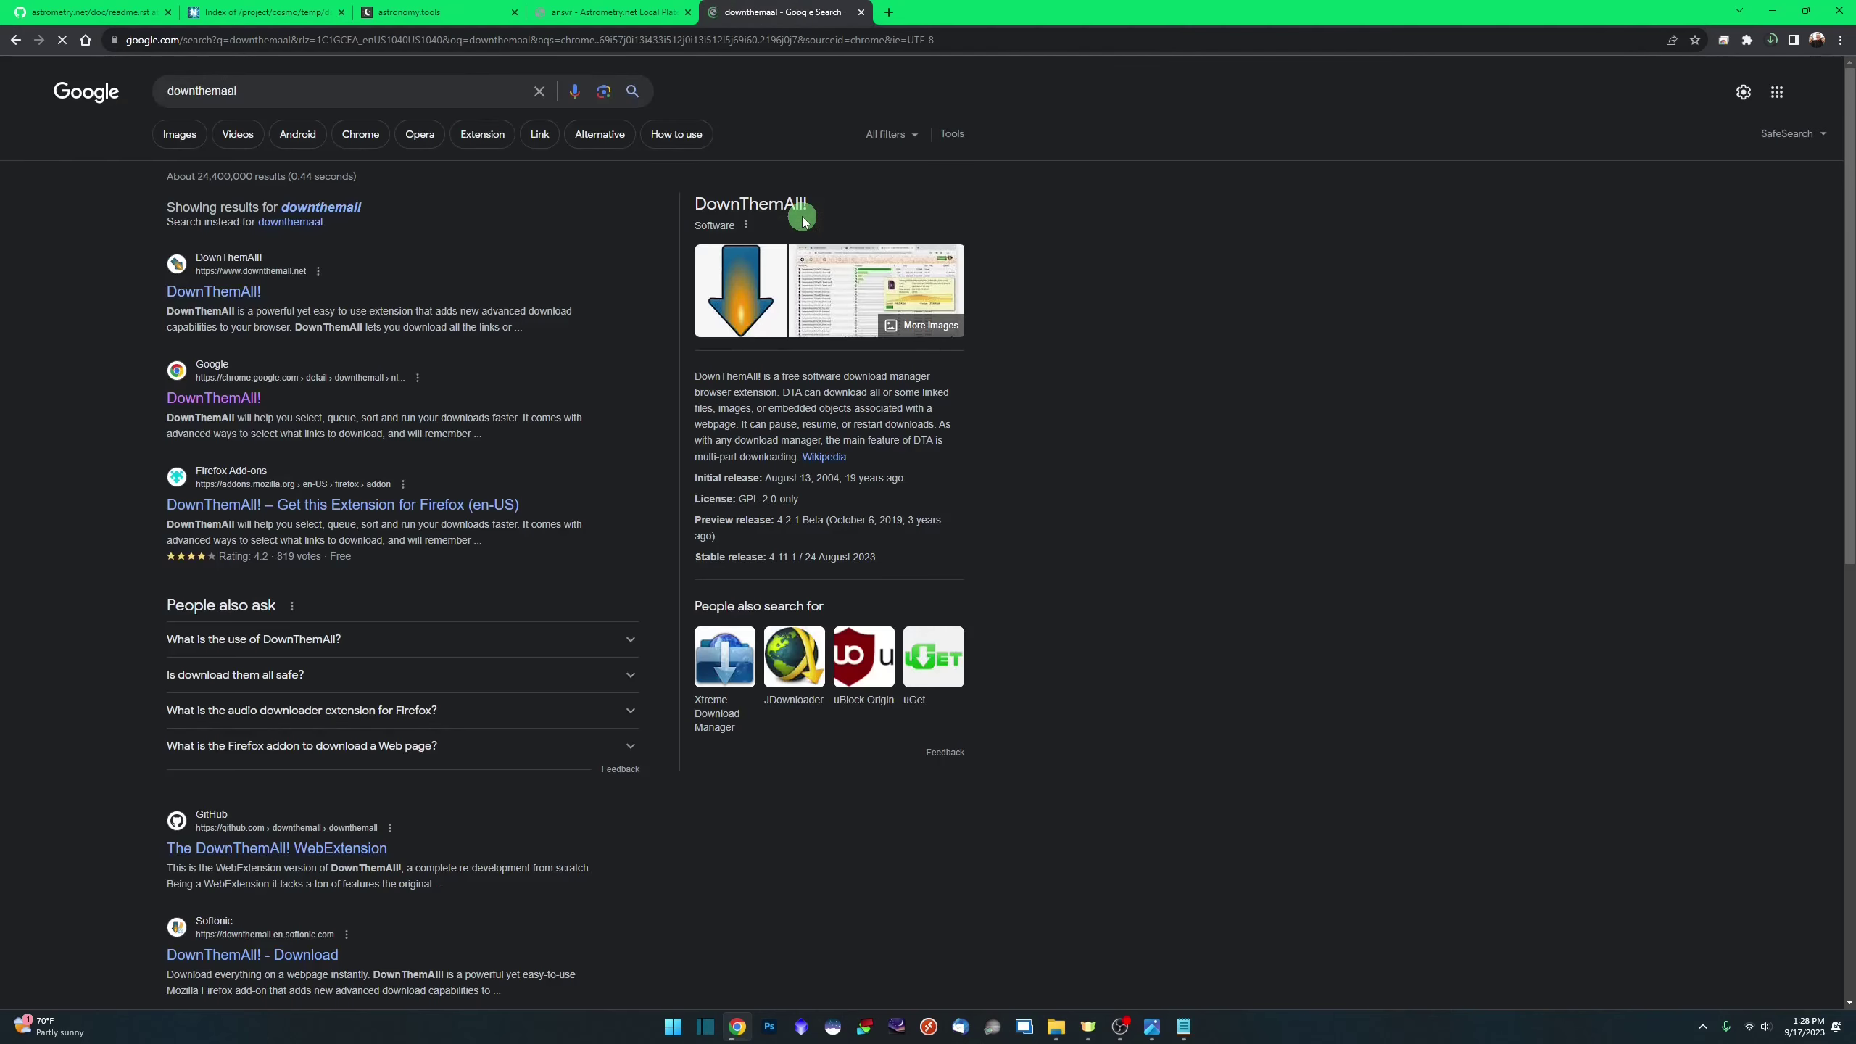
{"action": "left_click", "coordinate": [278, 260]}
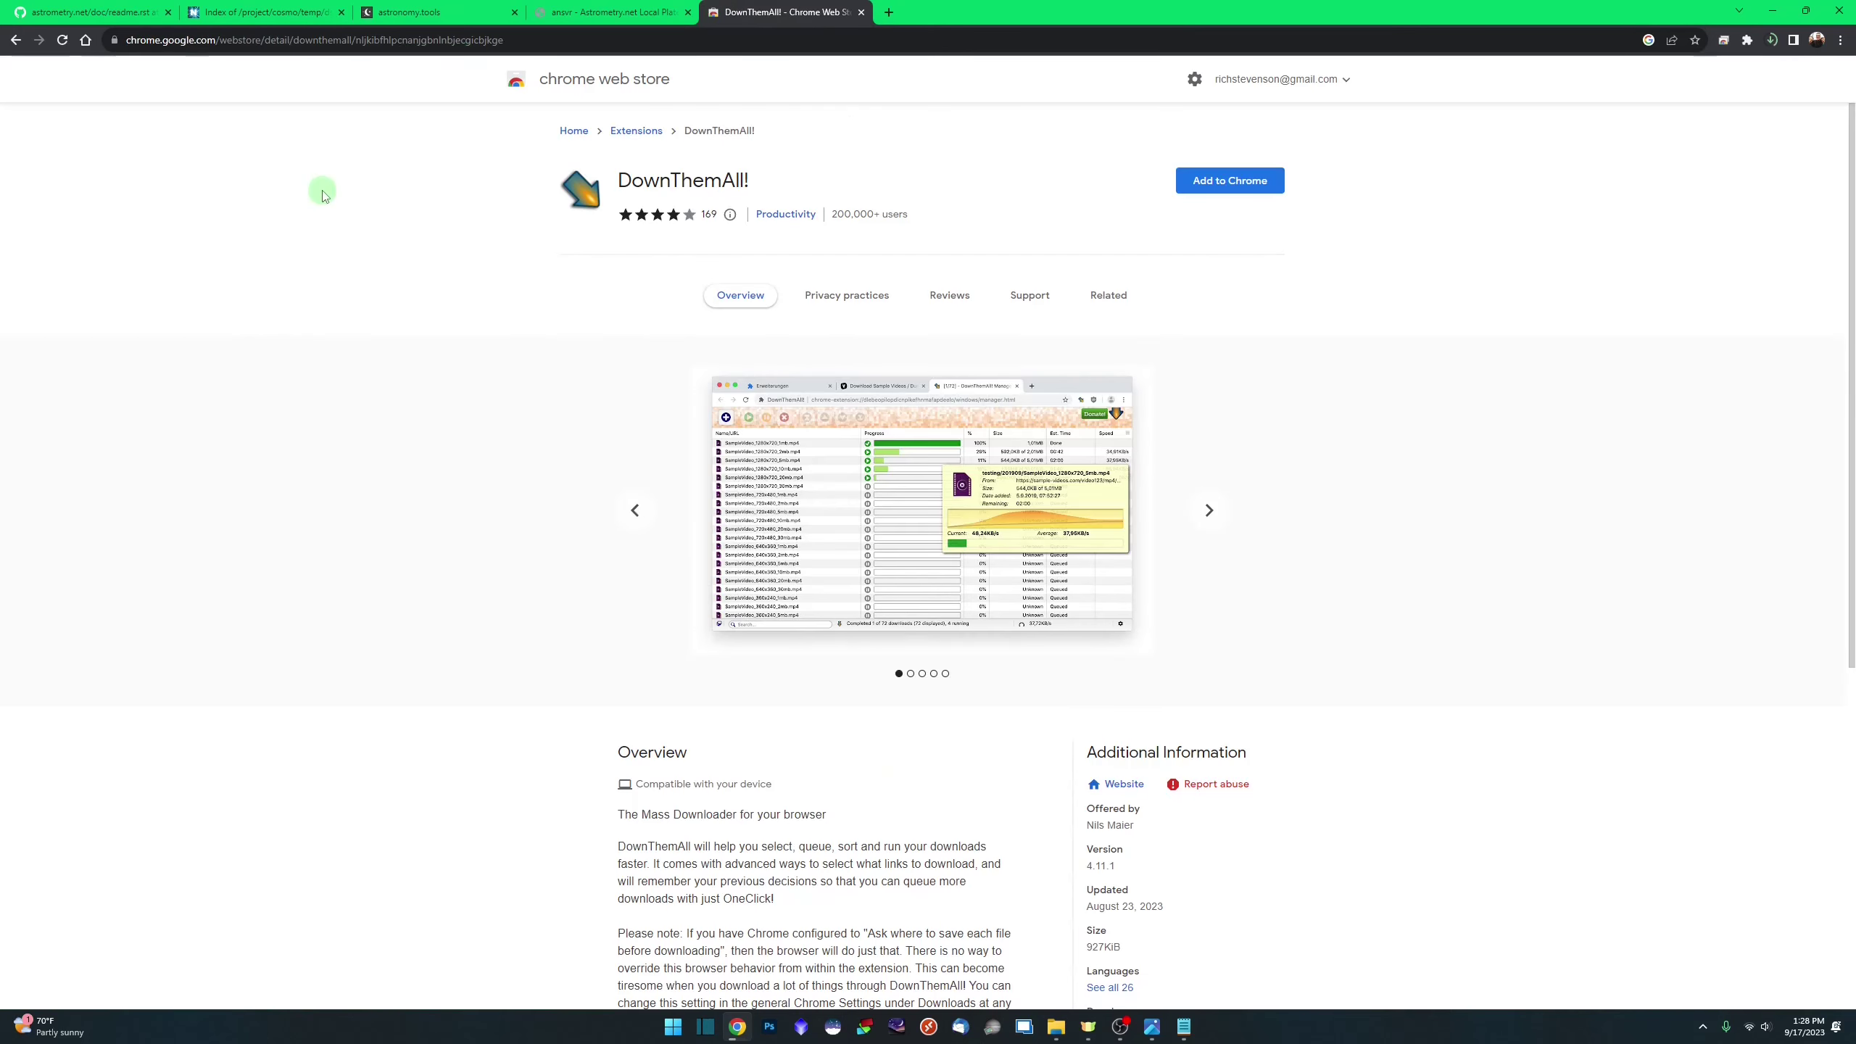
Install the DownThemAll! extension in Chrome and dismiss its installation notice
{"action": "left_click", "coordinate": [1230, 181]}
{"action": "key", "text": "shift+Tab"}
{"action": "key", "text": "Return"}
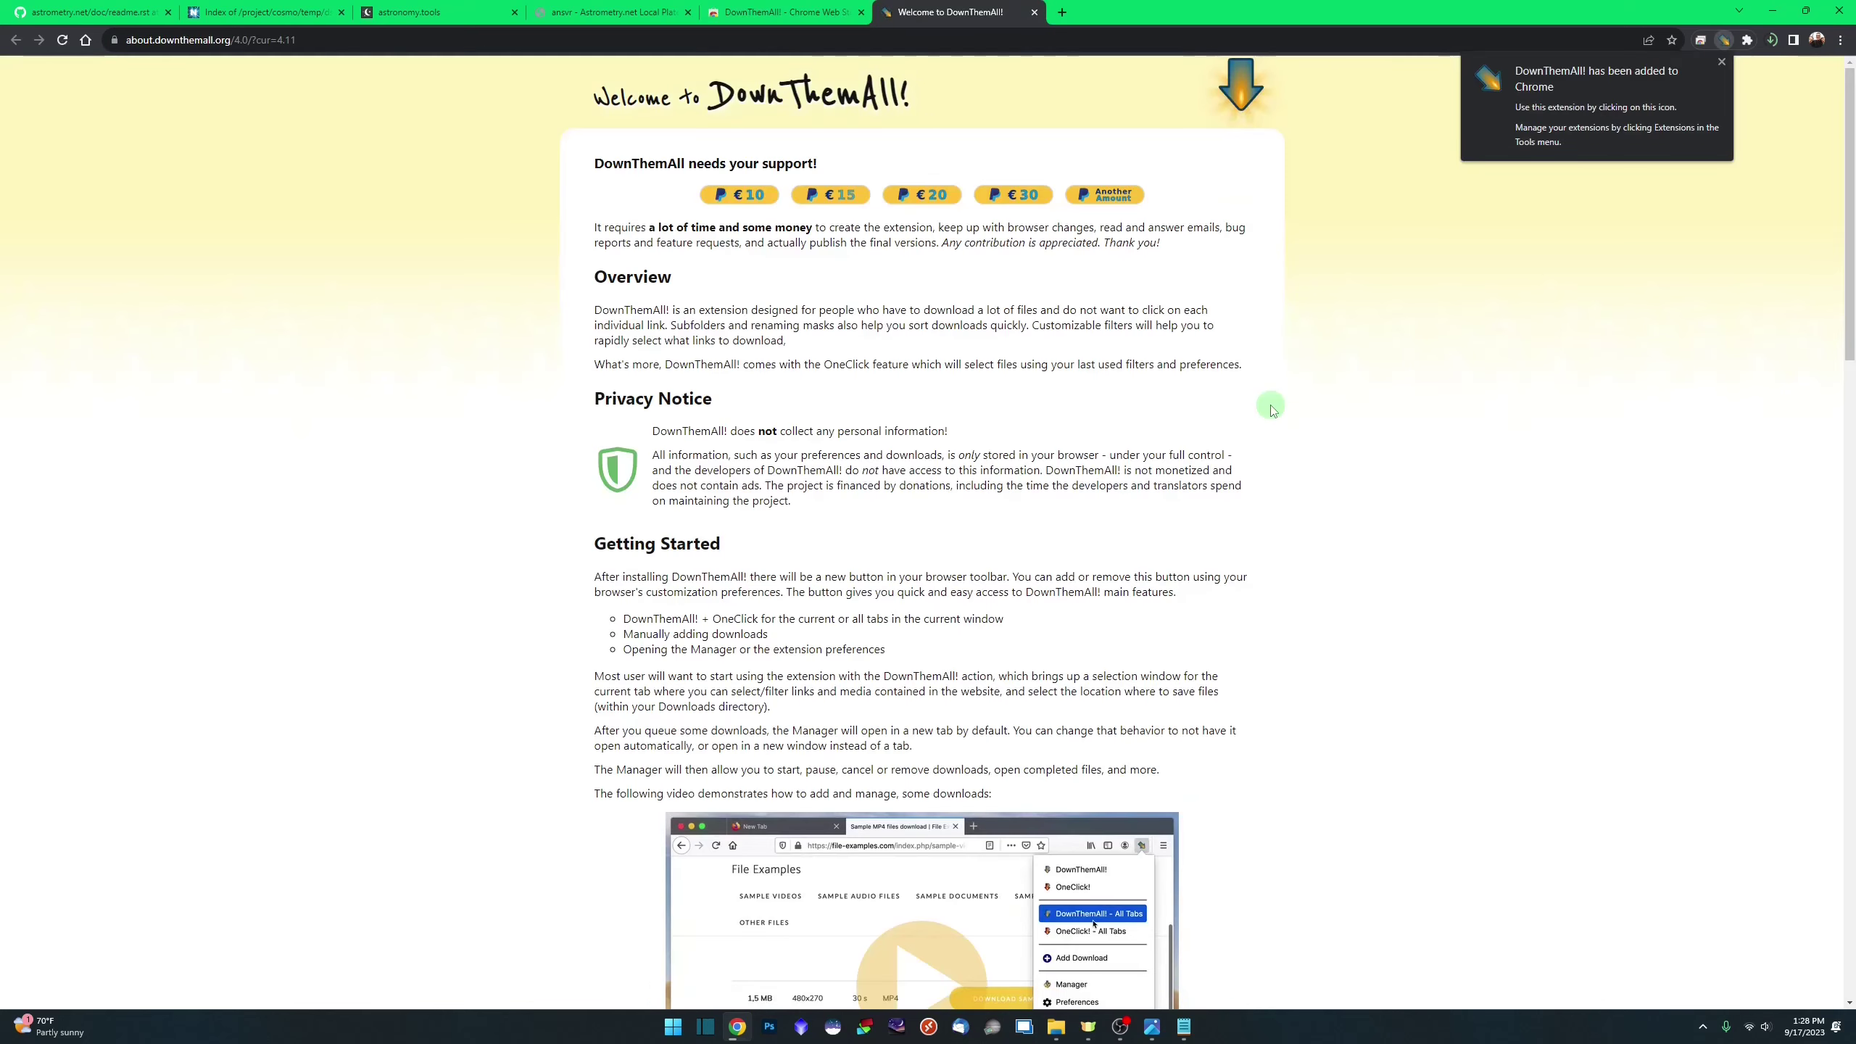
{"action": "left_click", "coordinate": [1542, 416]}
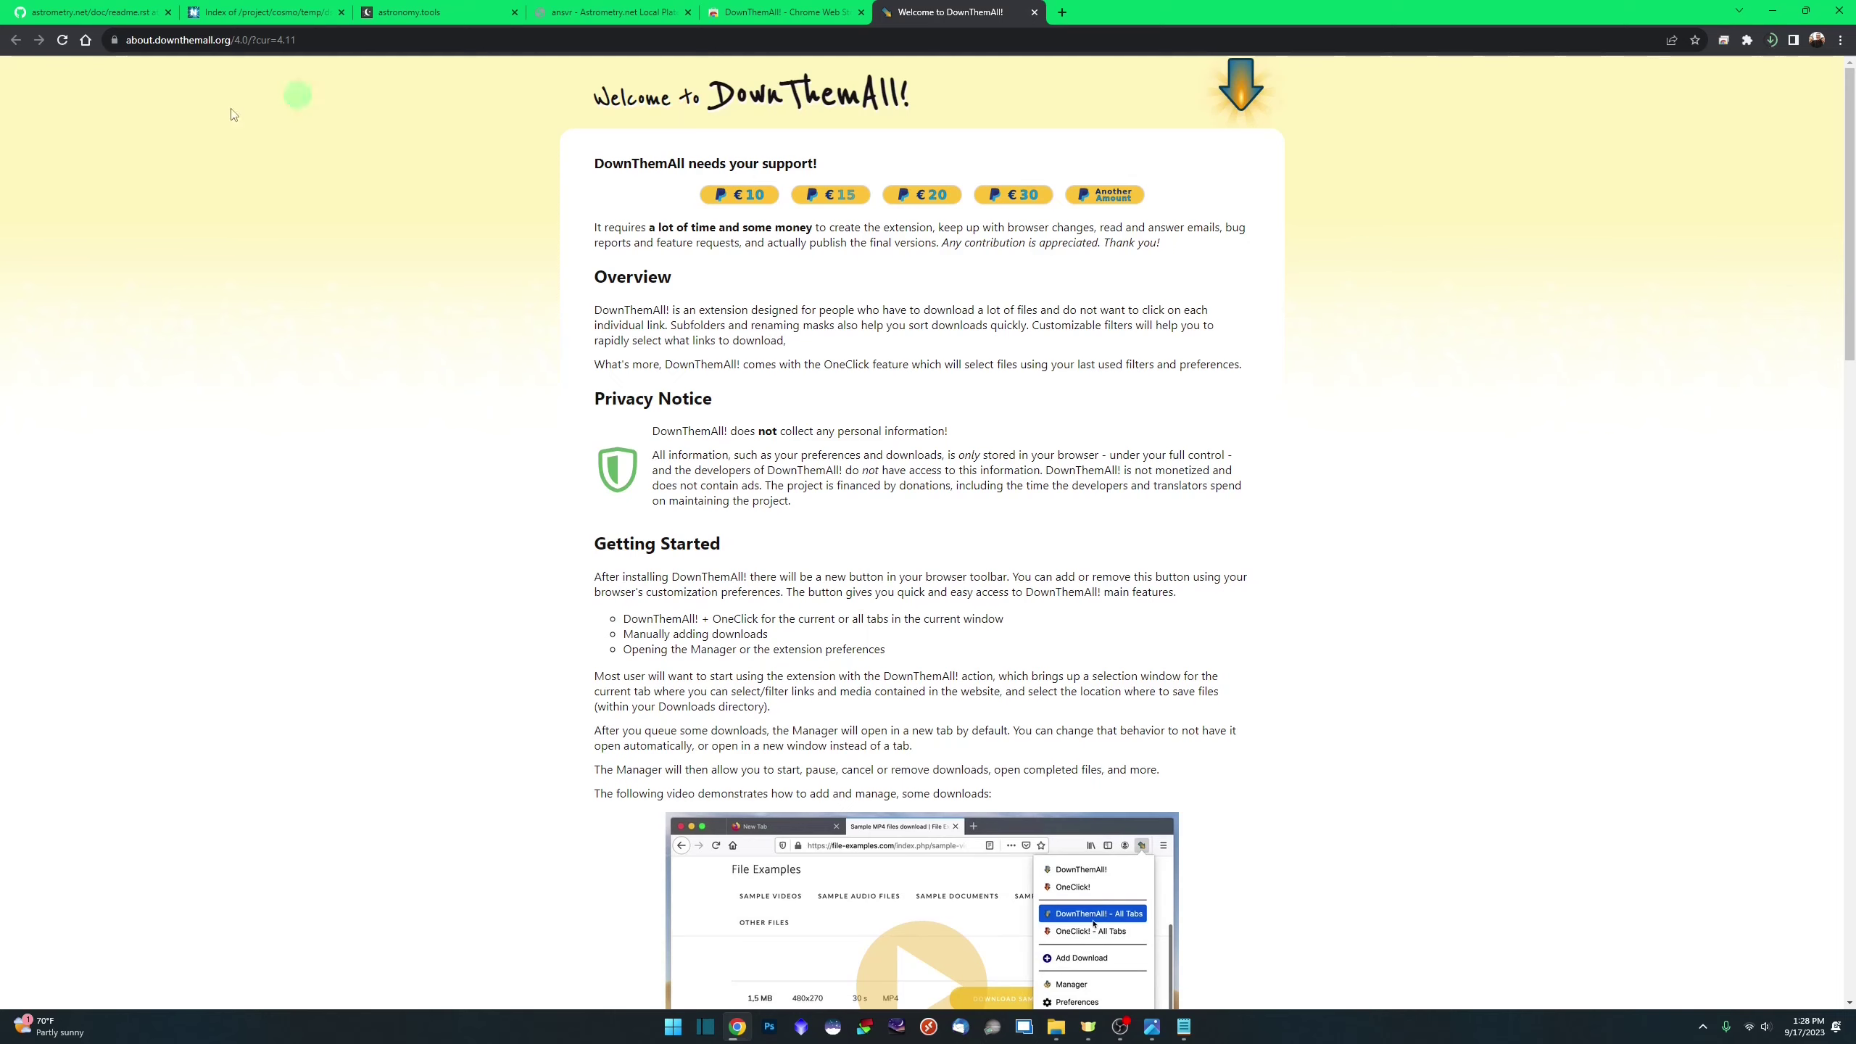
Try to download index-4107.fits from the 4100-series listing on data.astrometry.net
{"action": "left_click", "coordinate": [111, 15]}
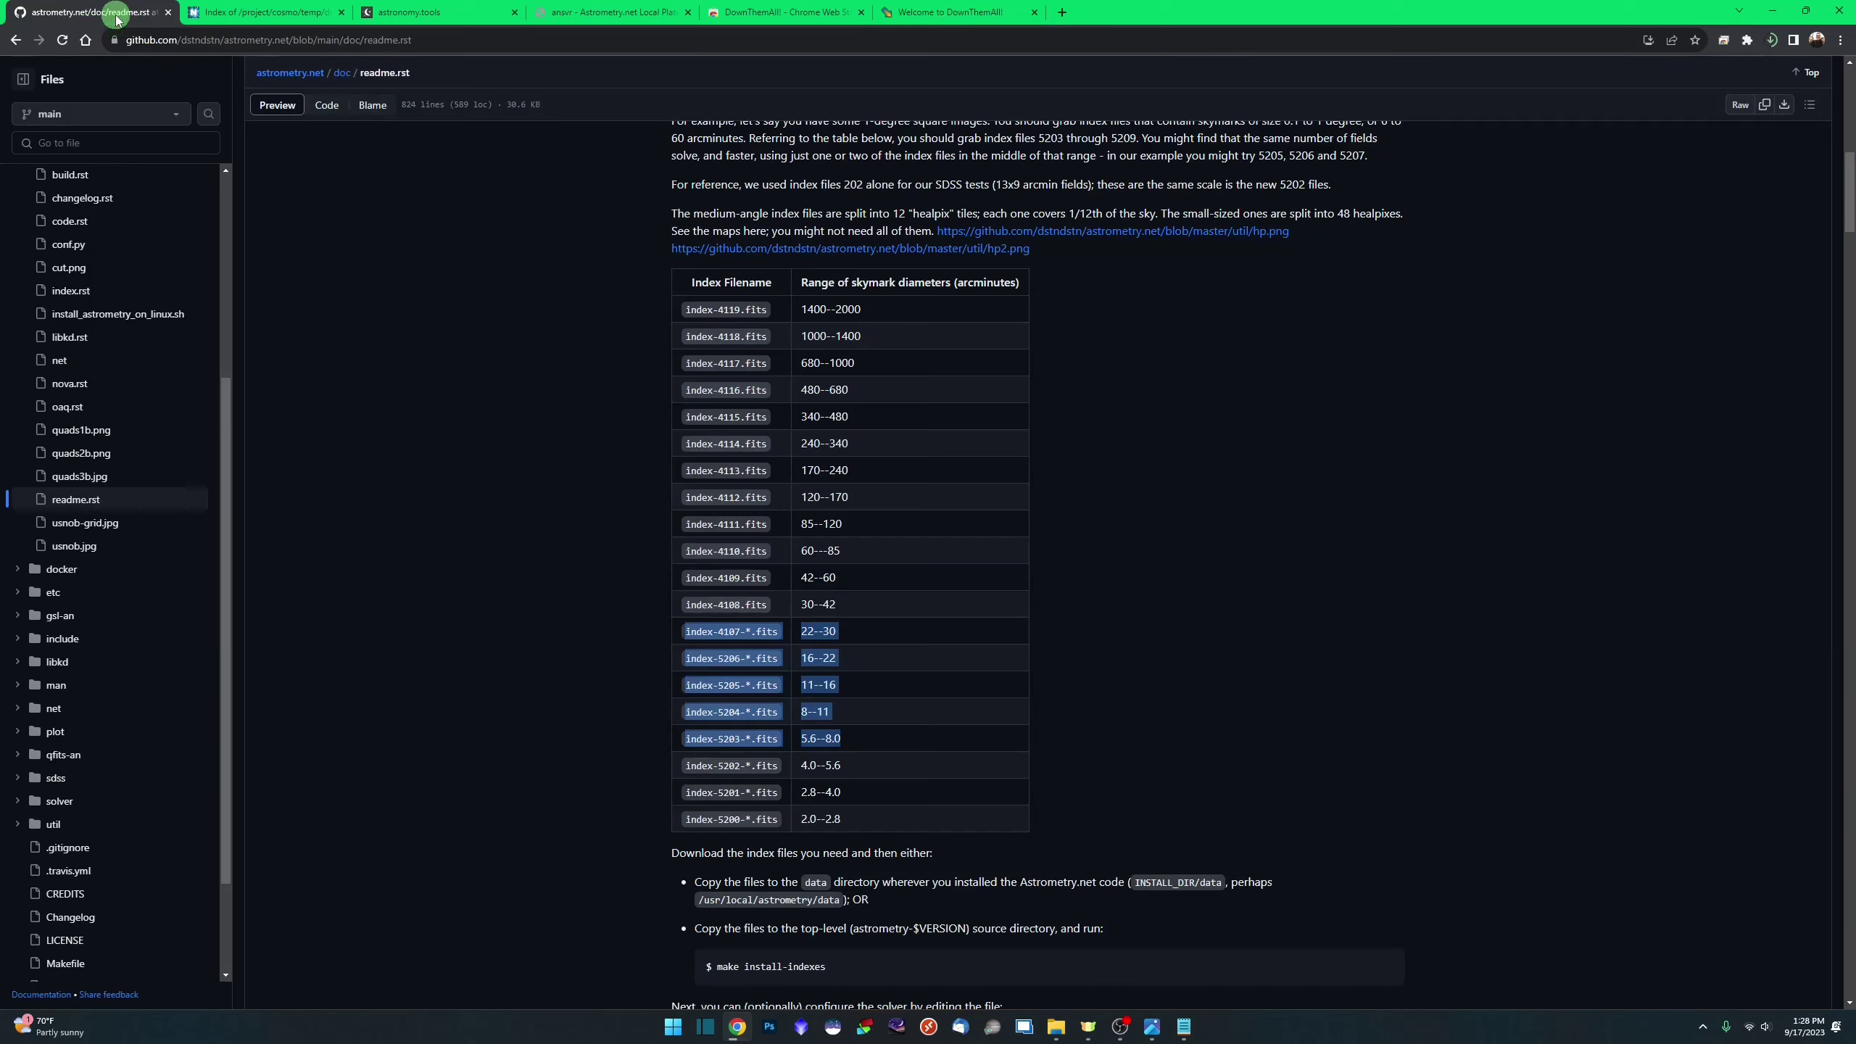
{"action": "left_click", "coordinate": [263, 12]}
{"action": "left_click", "coordinate": [15, 41]}
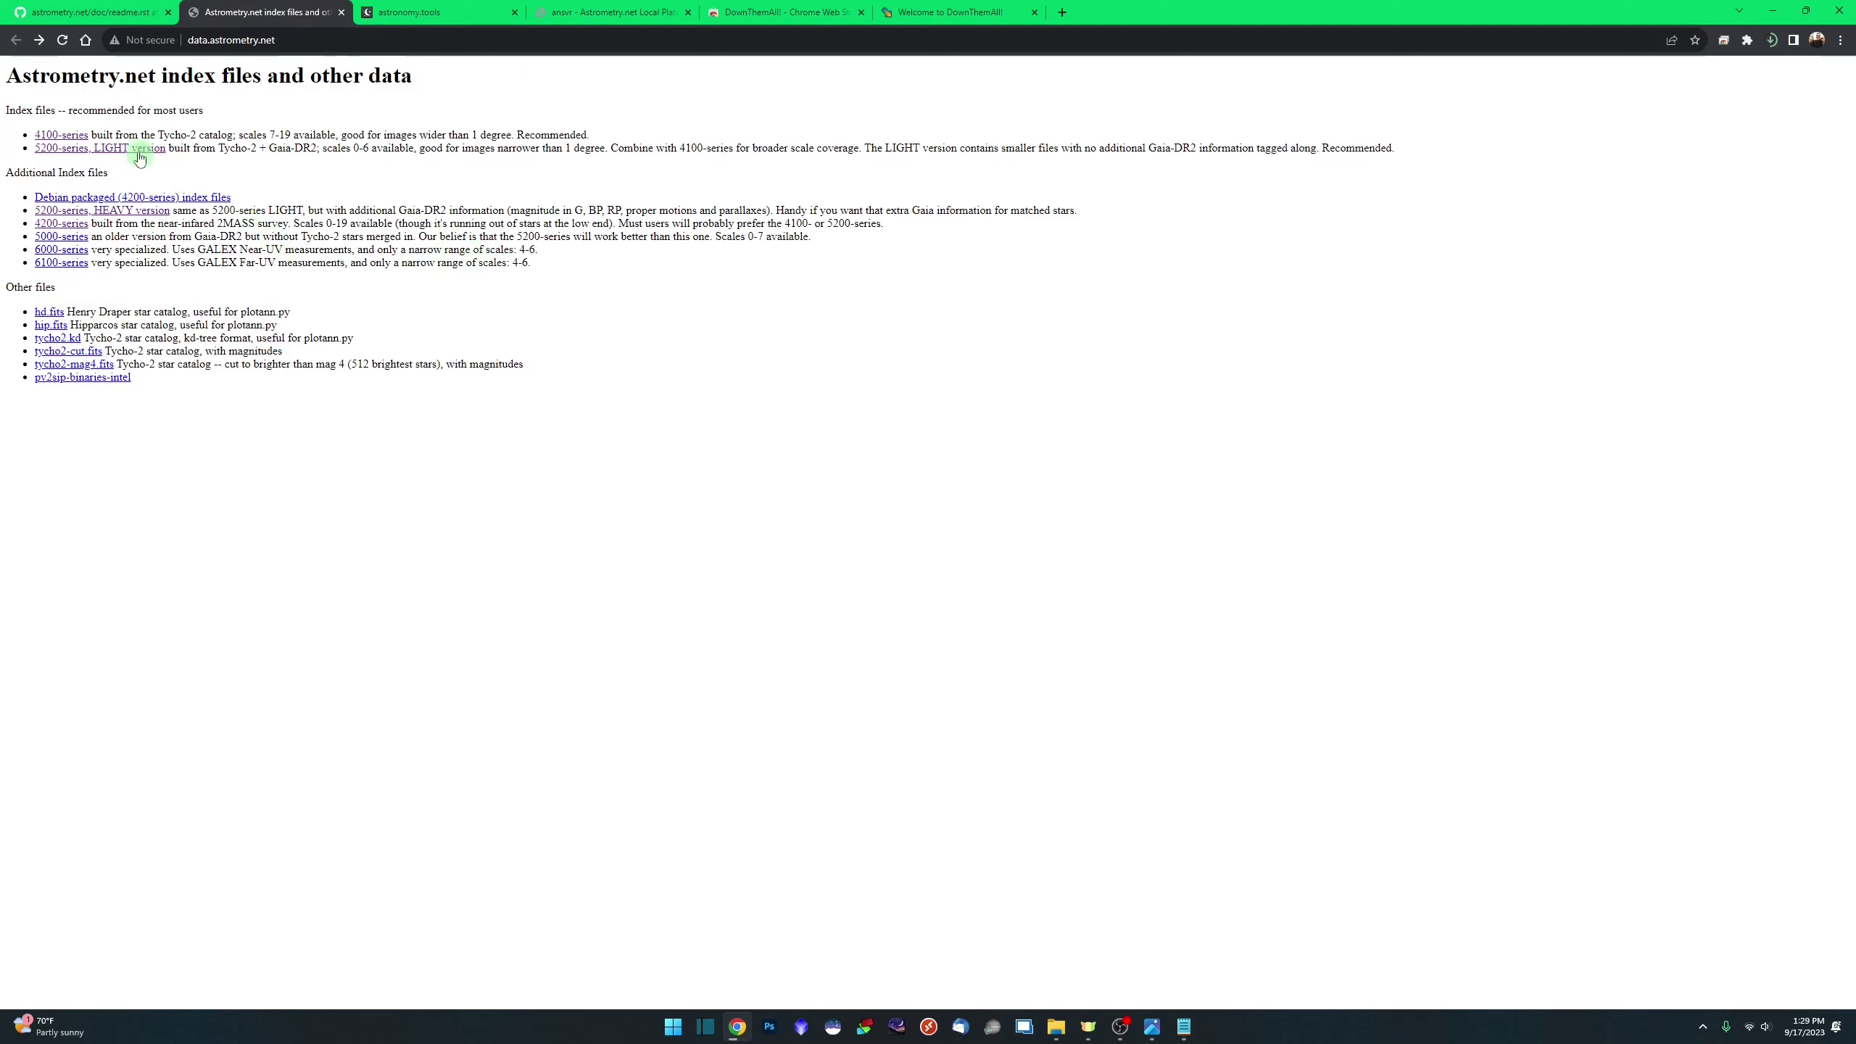
{"action": "left_click", "coordinate": [62, 135]}
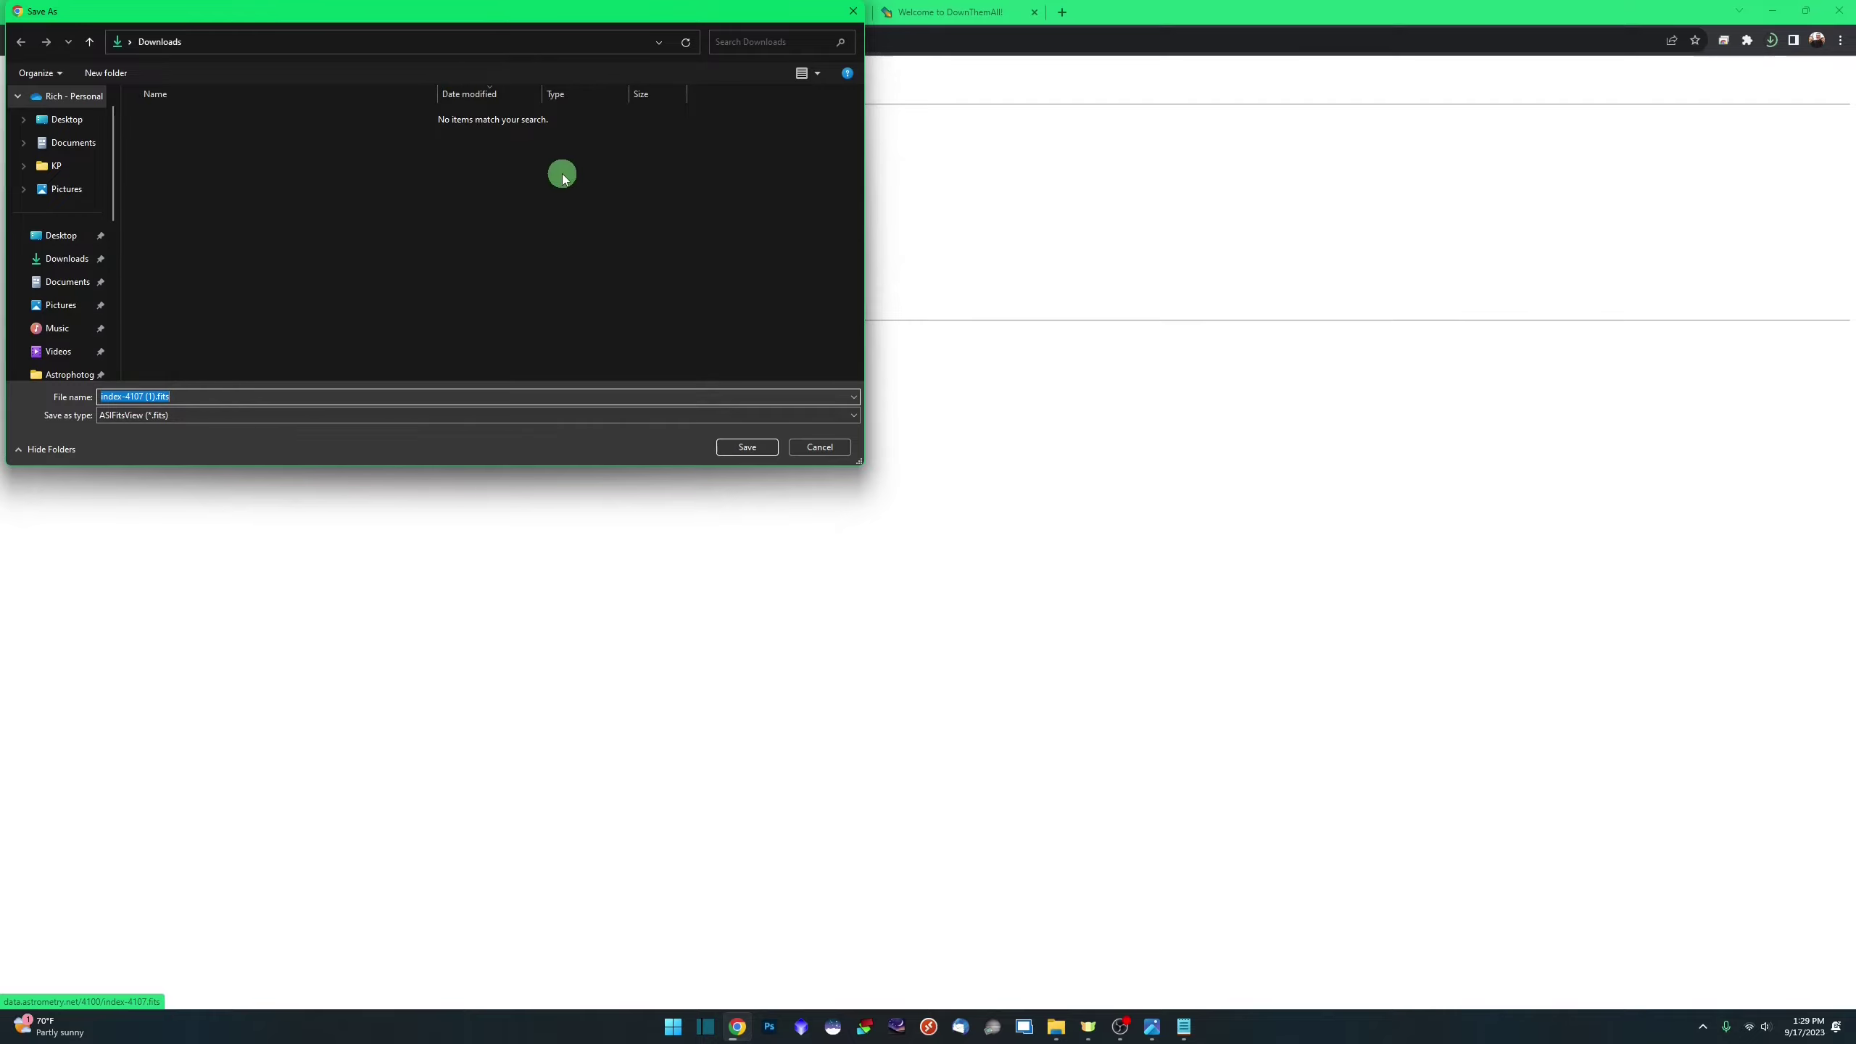
{"action": "left_click", "coordinate": [819, 447]}
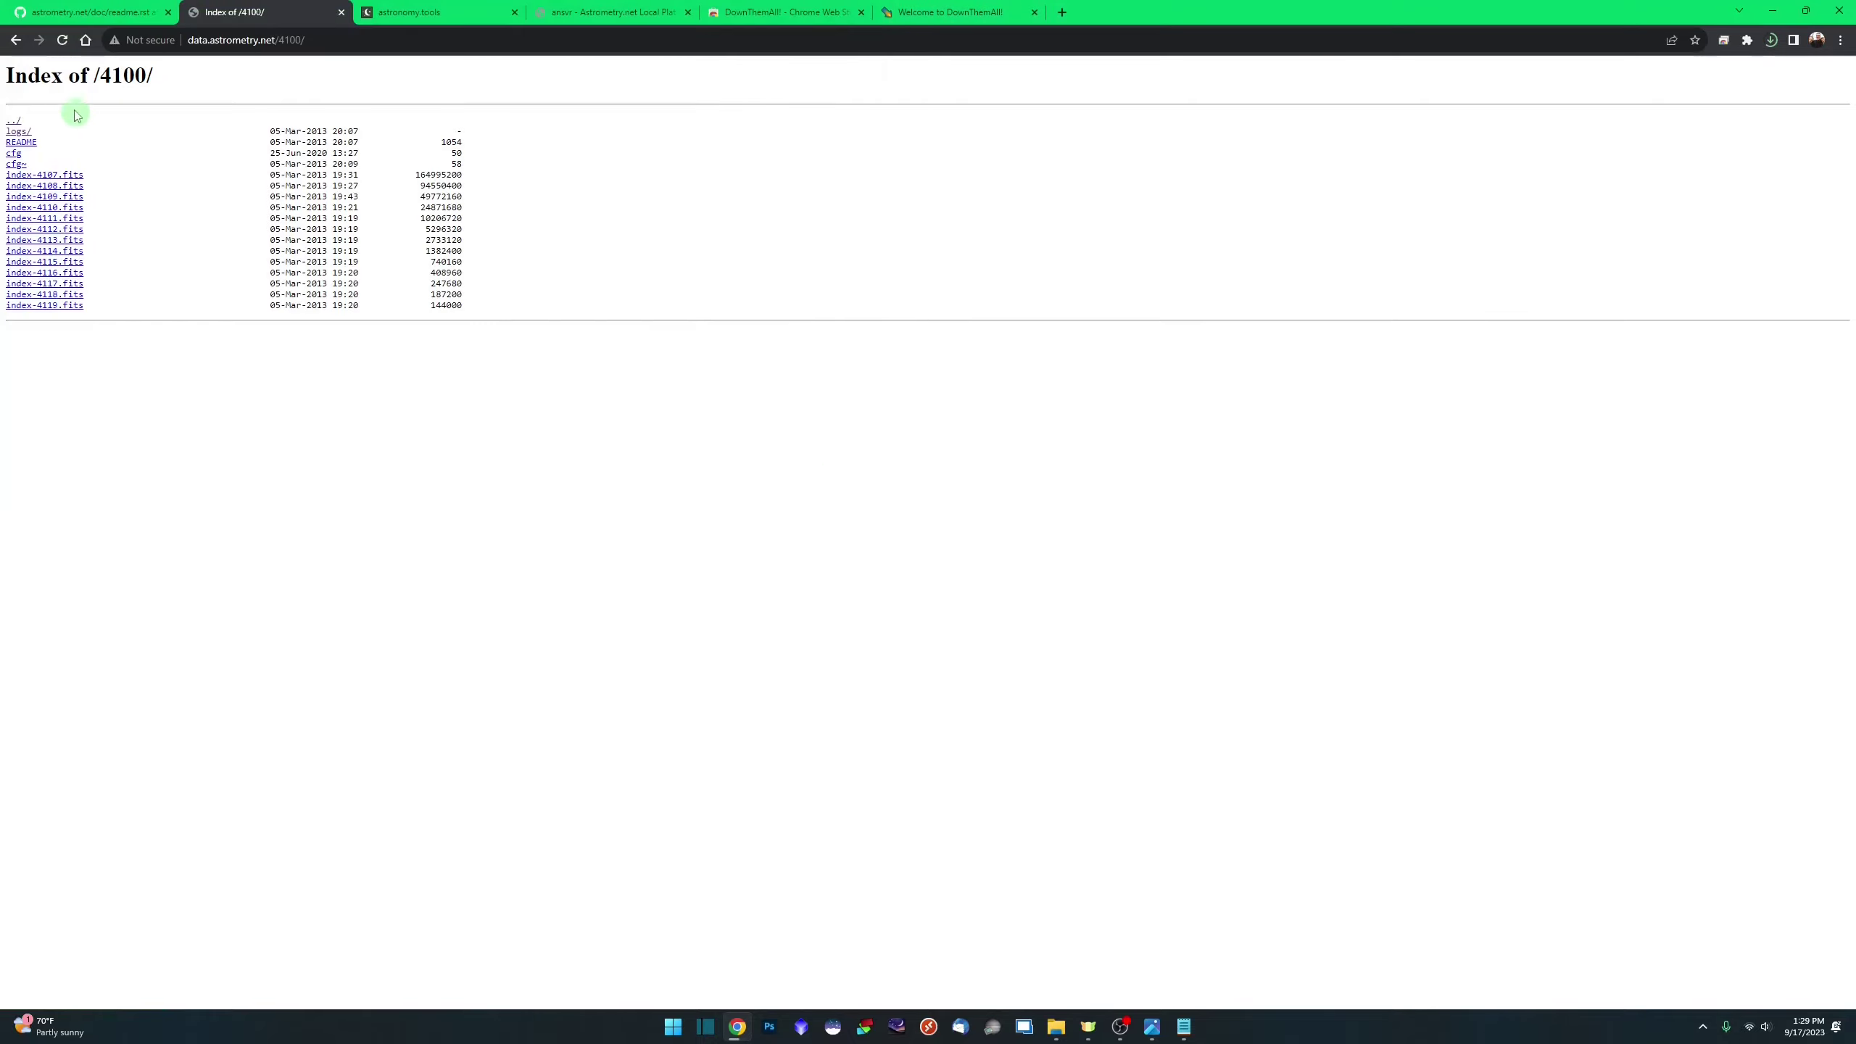
{"action": "left_click", "coordinate": [16, 39]}
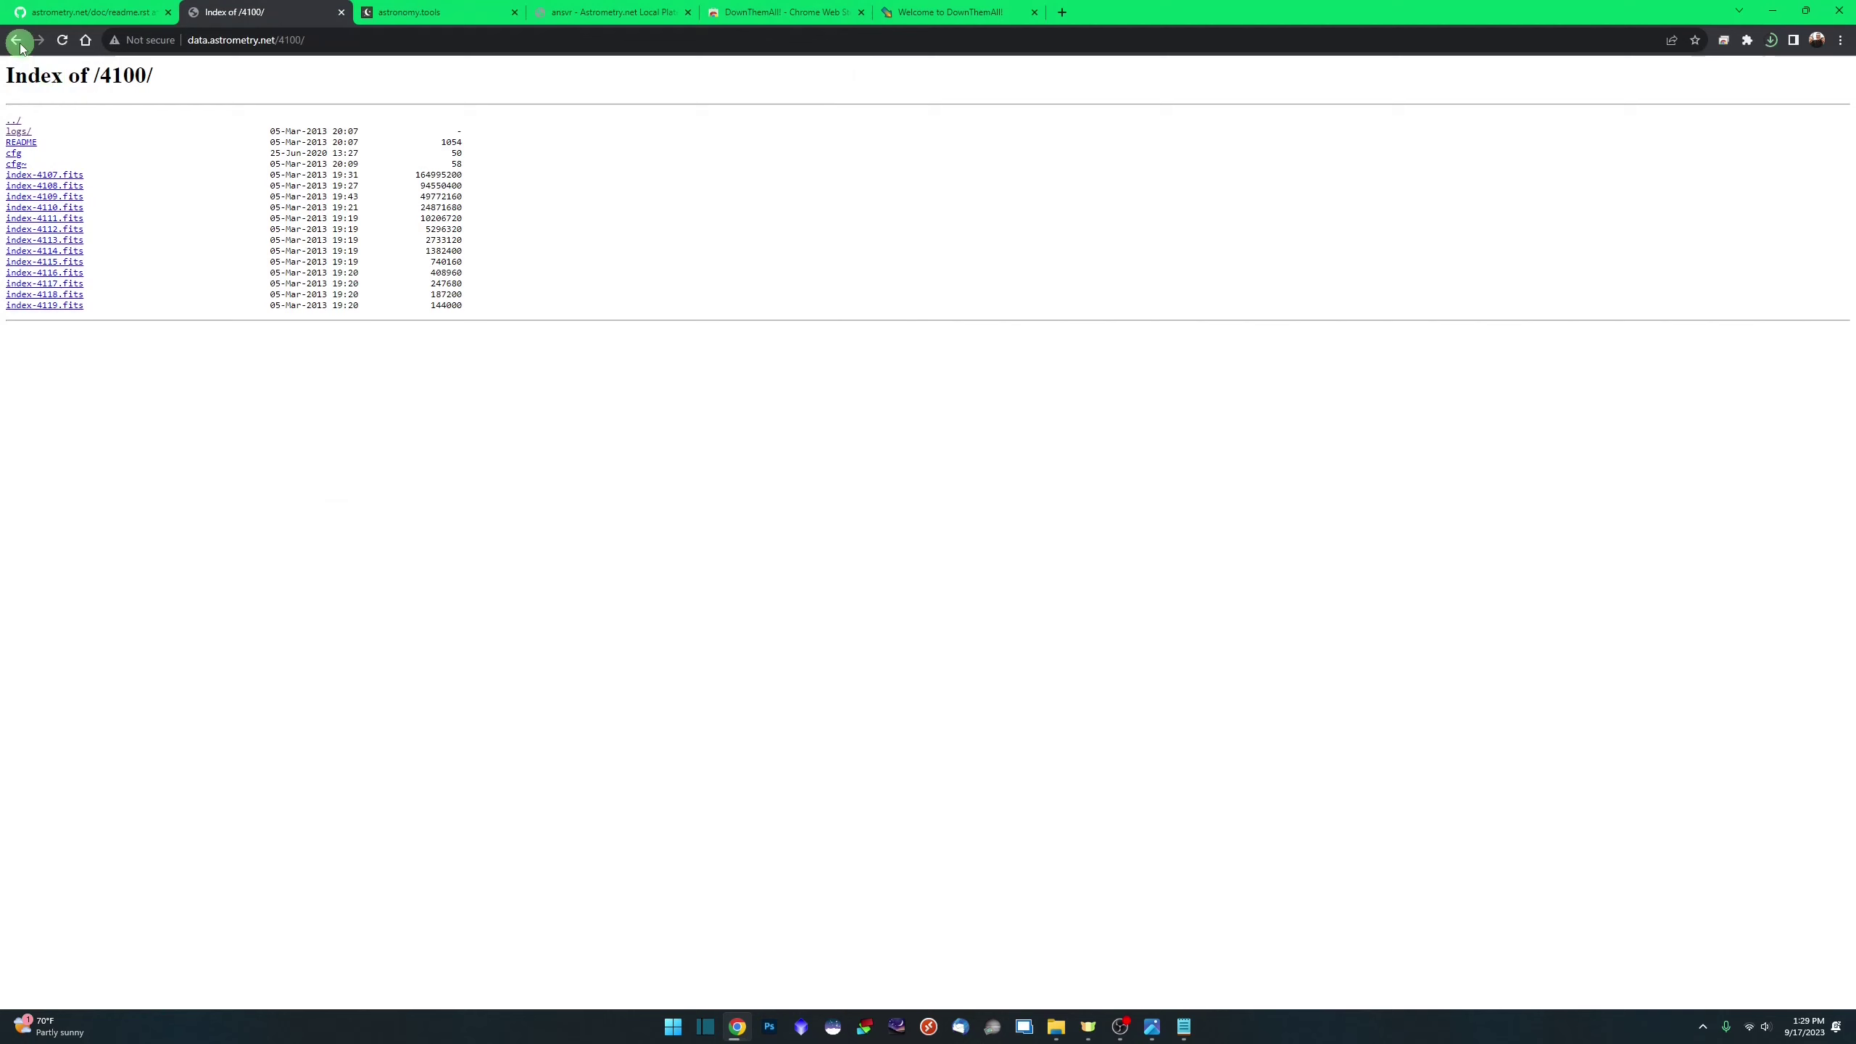
Turn off "Ask where to save each file before downloading" in Chrome's download settings and close the settings
{"action": "left_click", "coordinate": [1842, 40]}
{"action": "left_click", "coordinate": [1702, 366]}
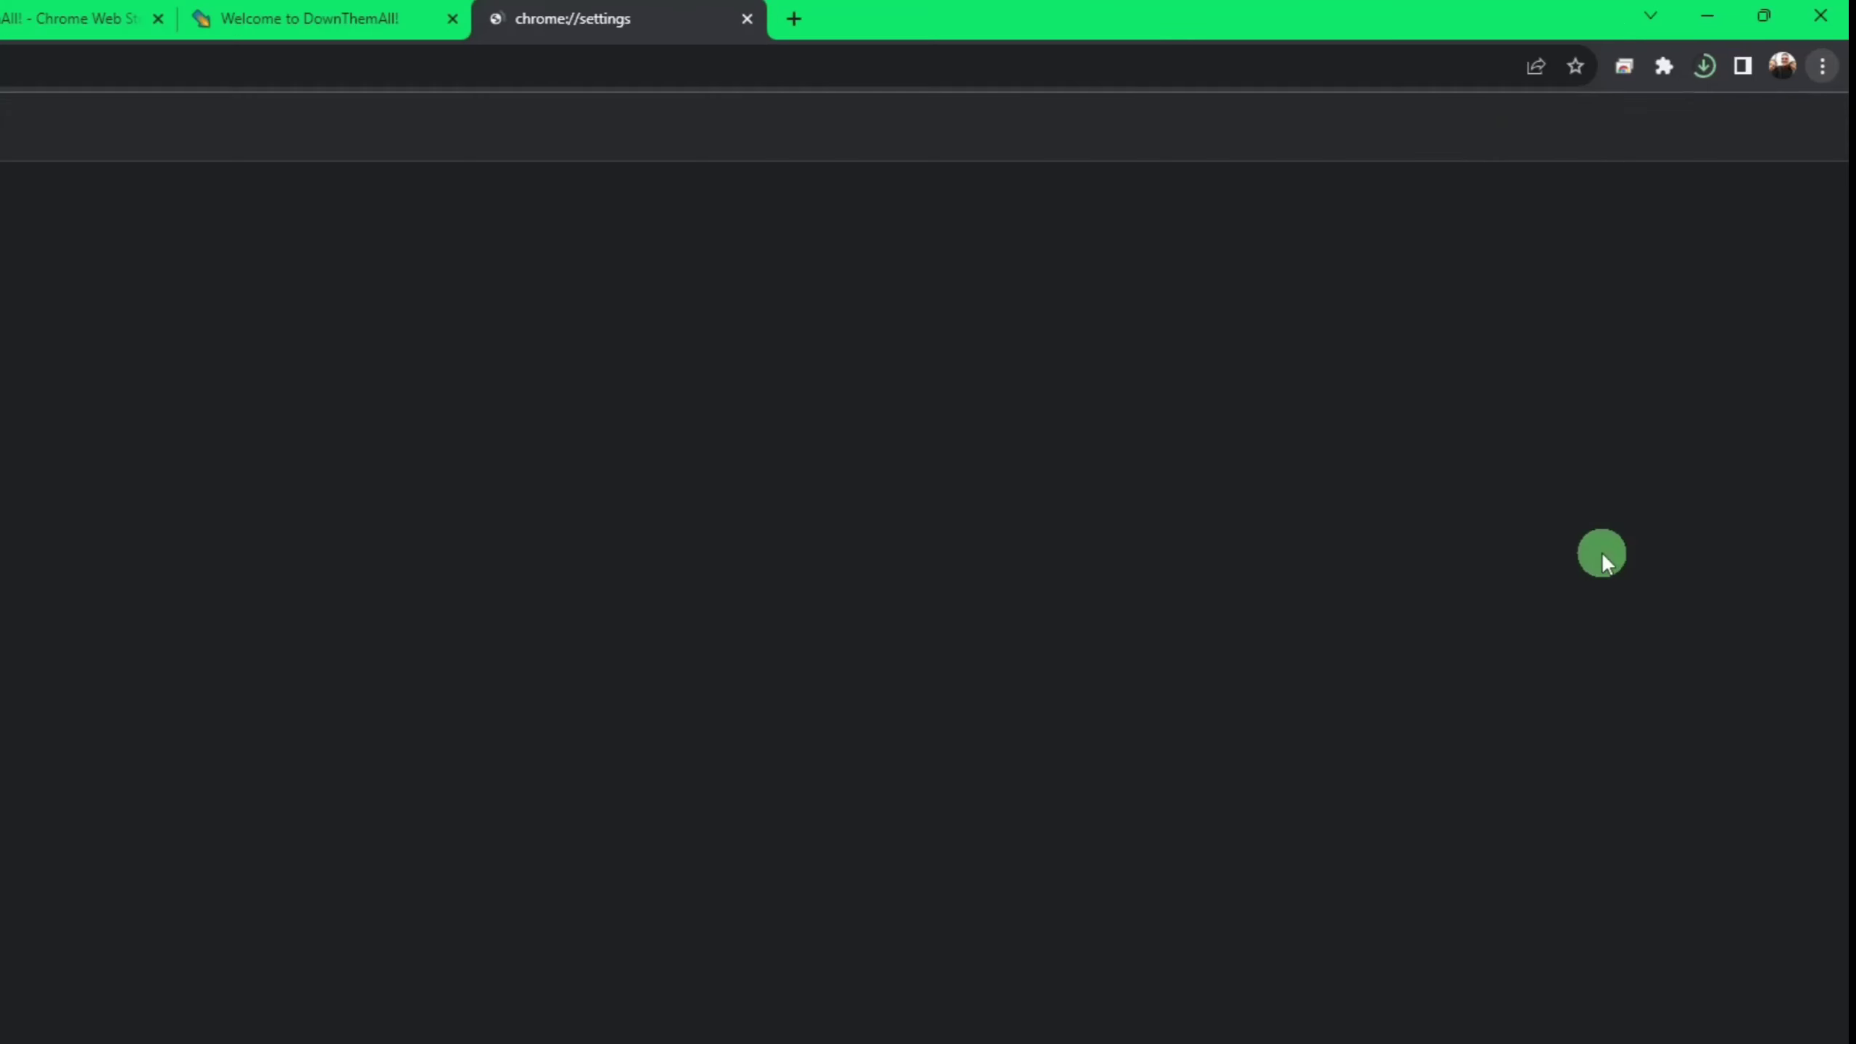
{"action": "left_click", "coordinate": [109, 395]}
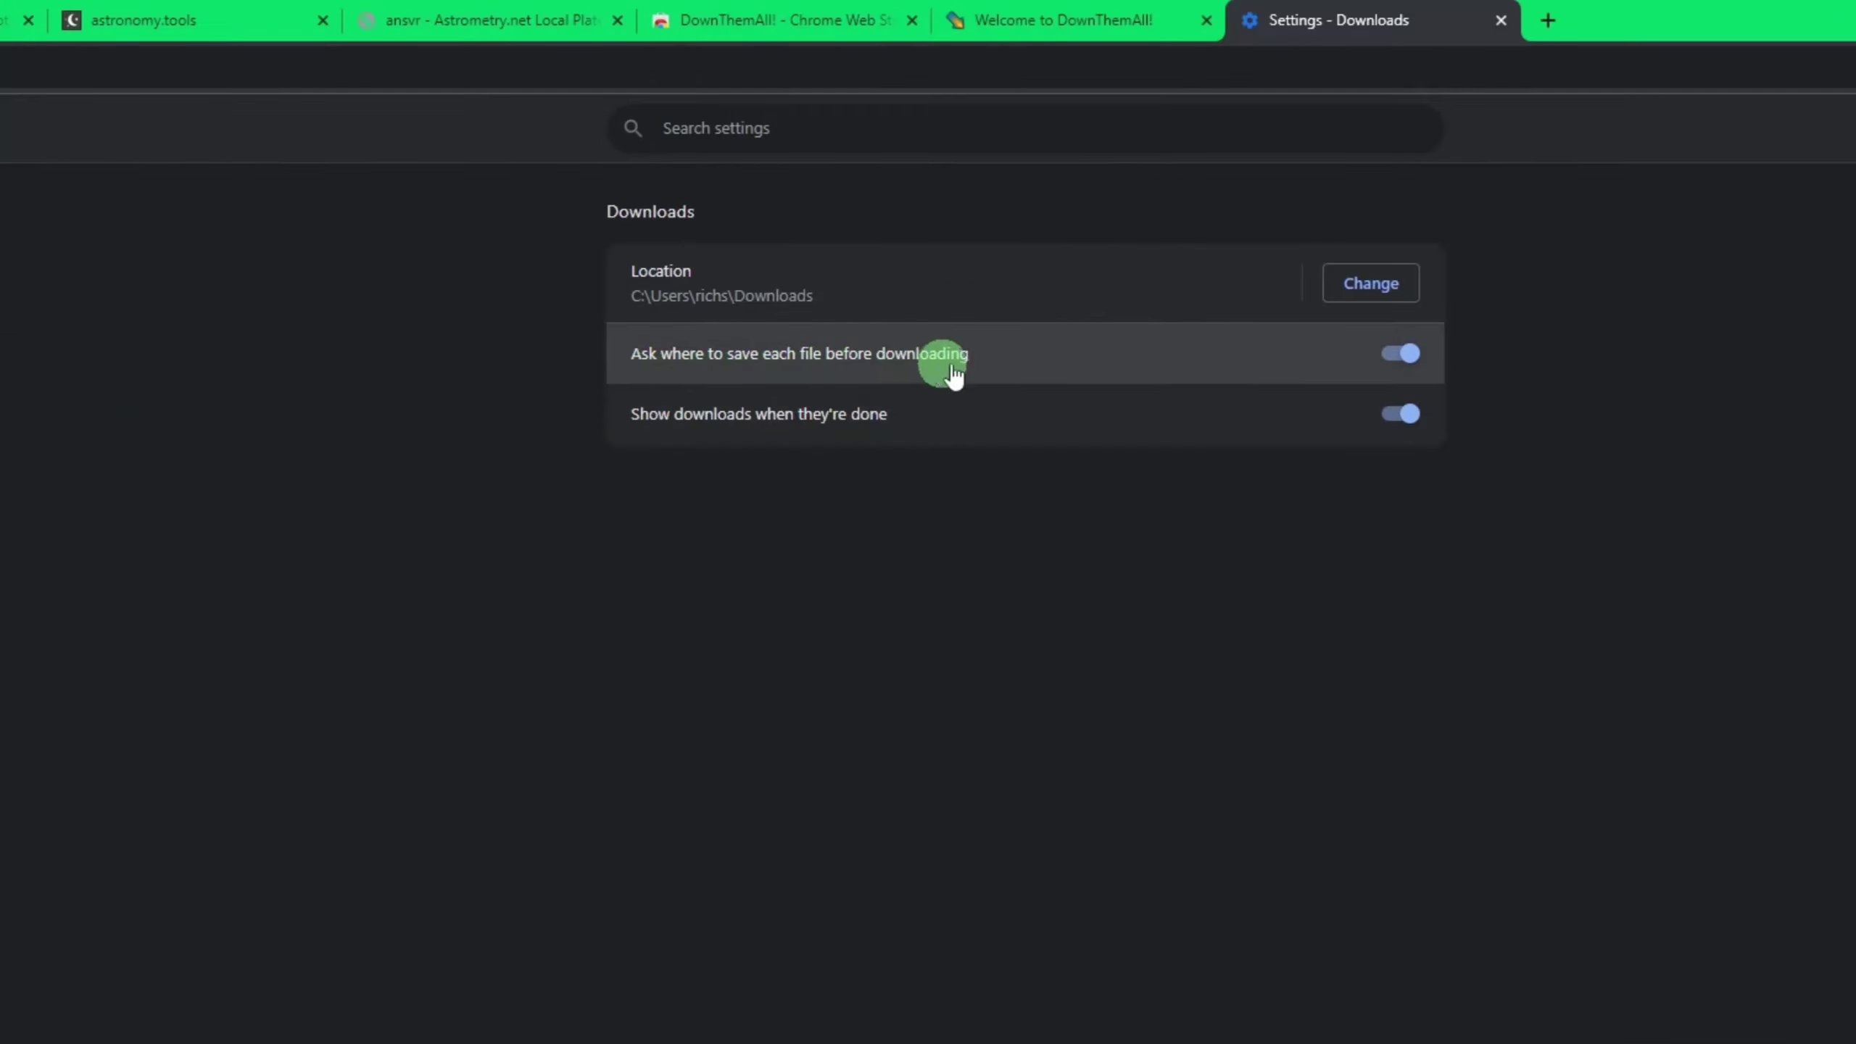
{"action": "left_click", "coordinate": [1400, 354]}
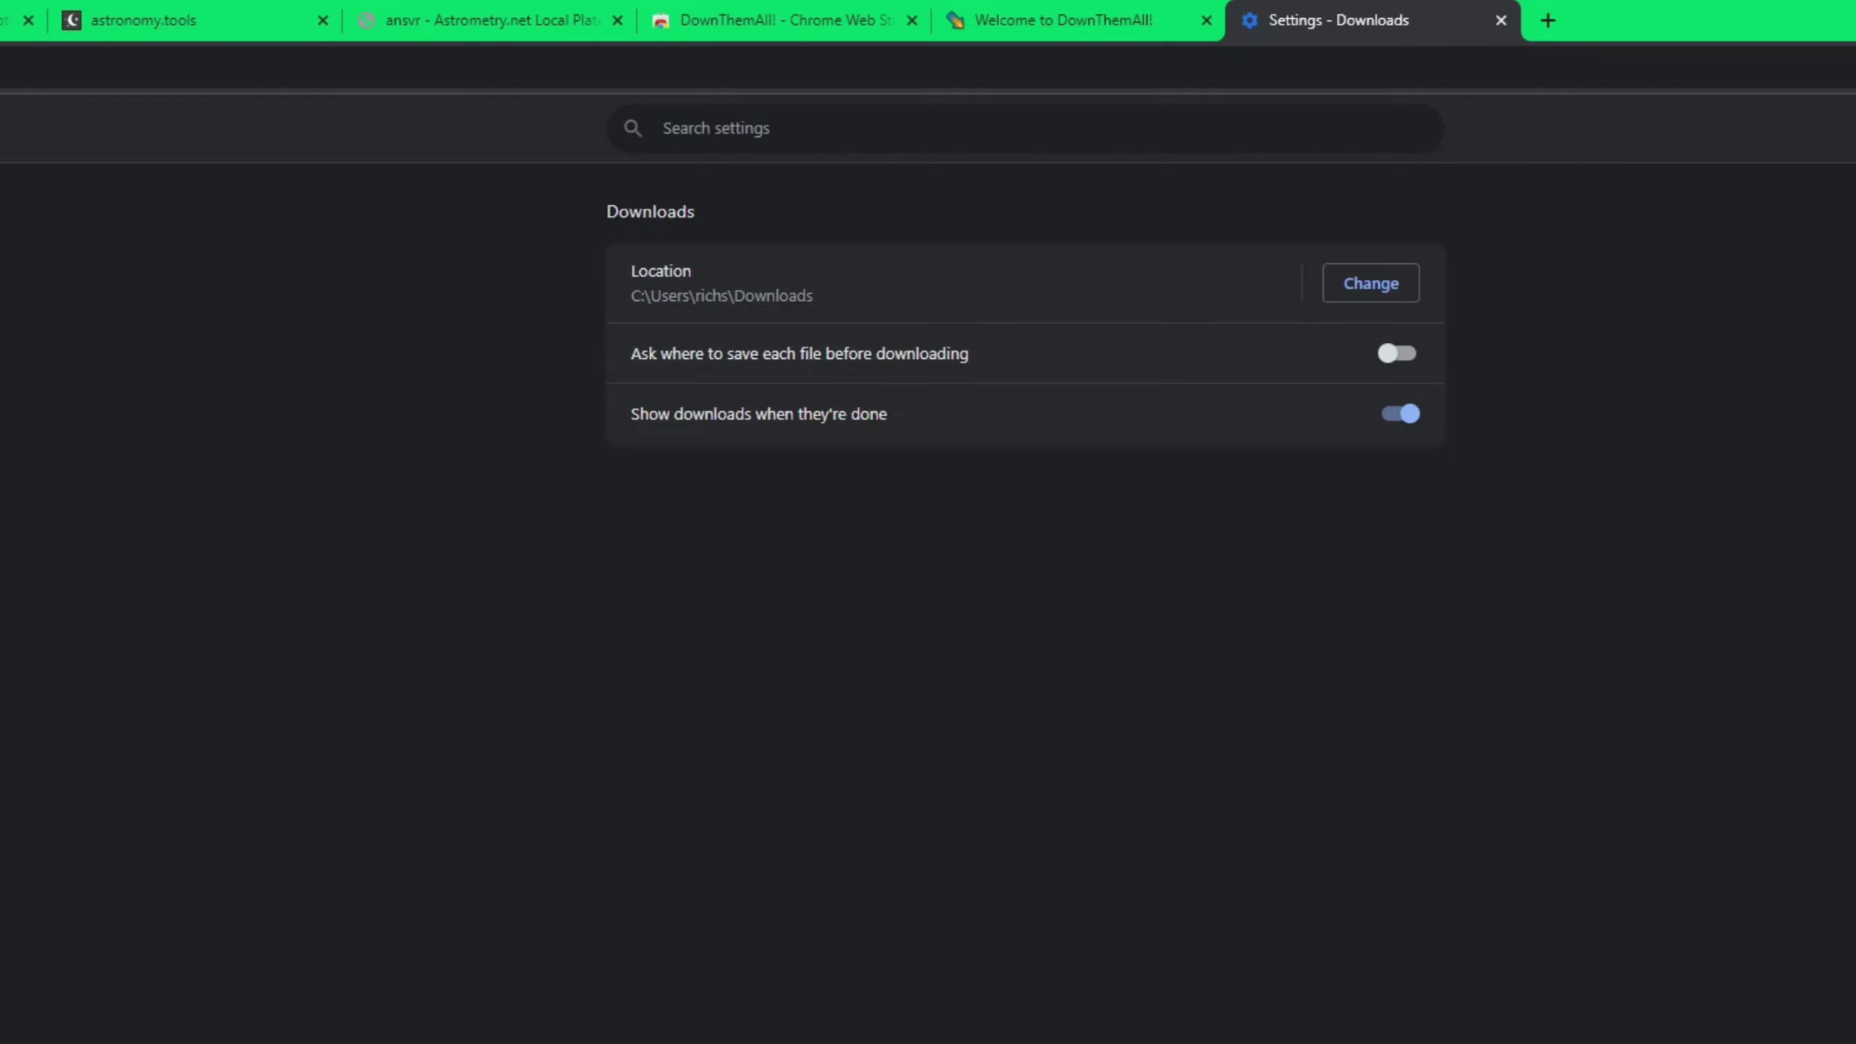
{"action": "left_click", "coordinate": [1500, 21]}
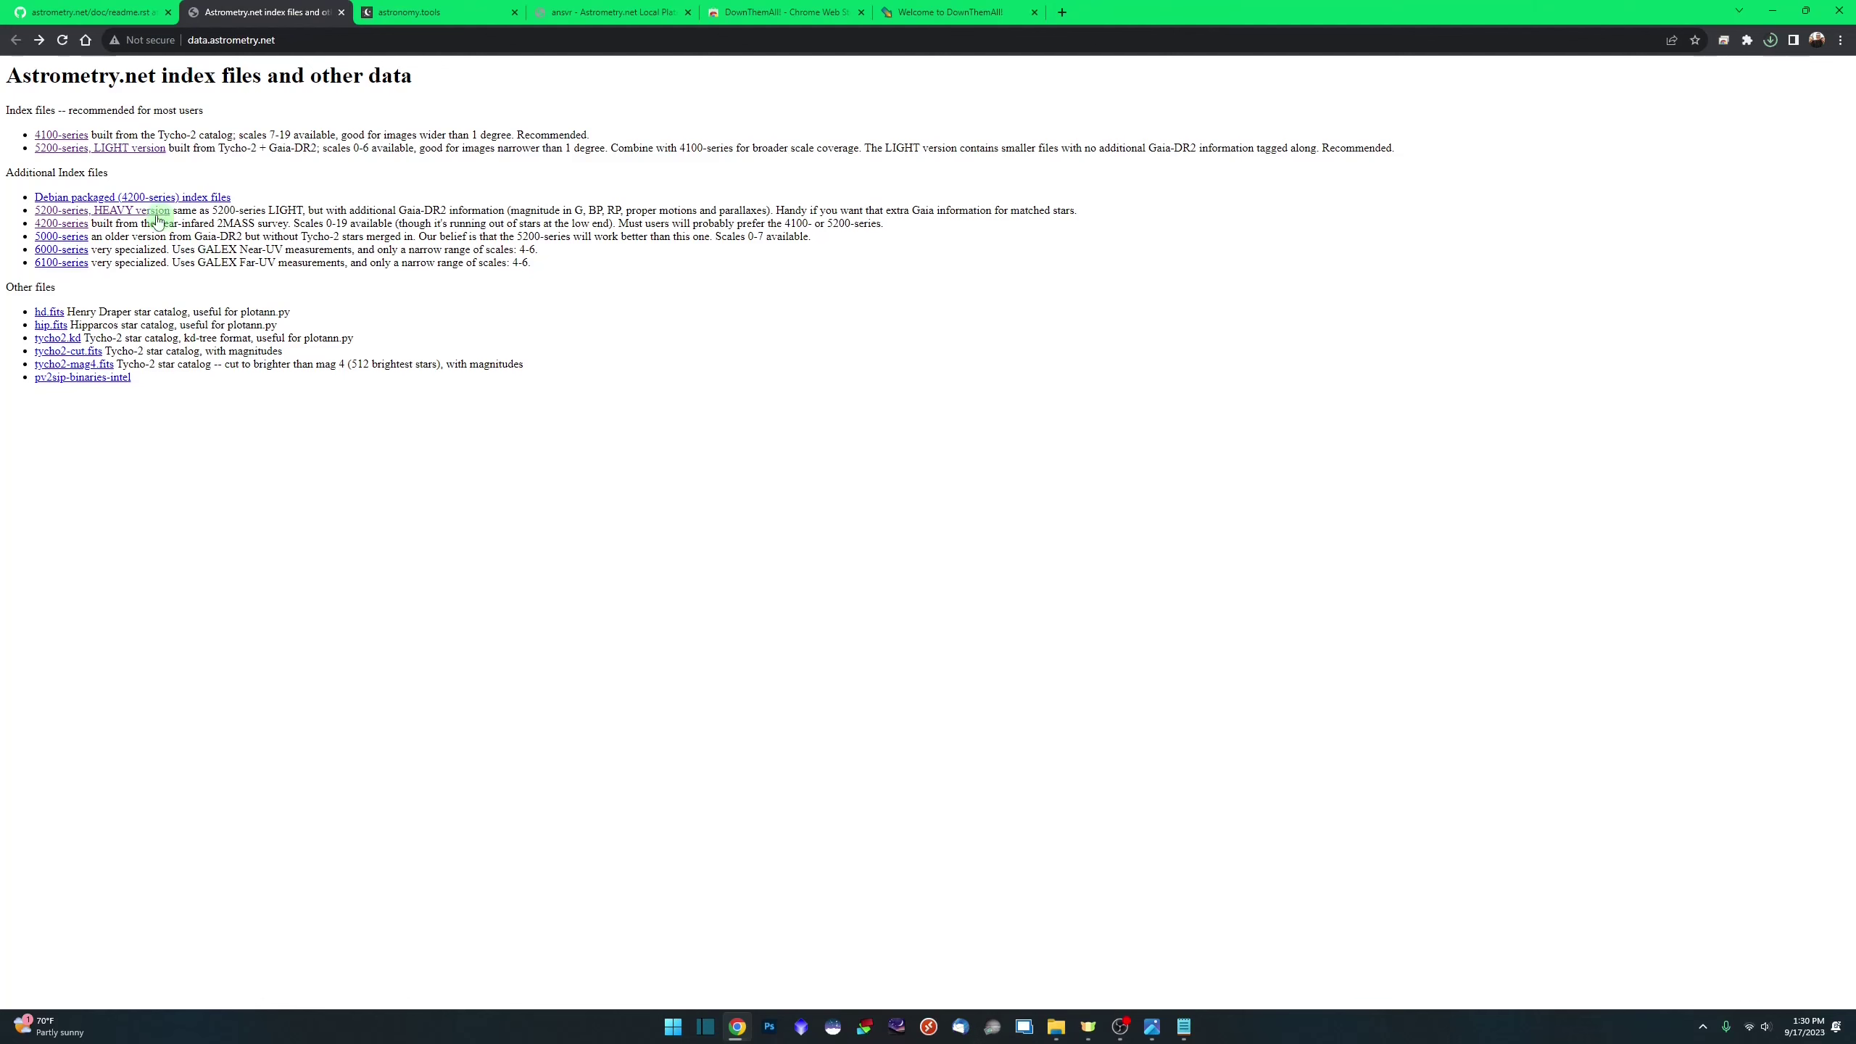
Open the 5200-series LIGHT version file listing and bring up DownThemAll!'s download selection window for it
{"action": "left_click", "coordinate": [127, 151]}
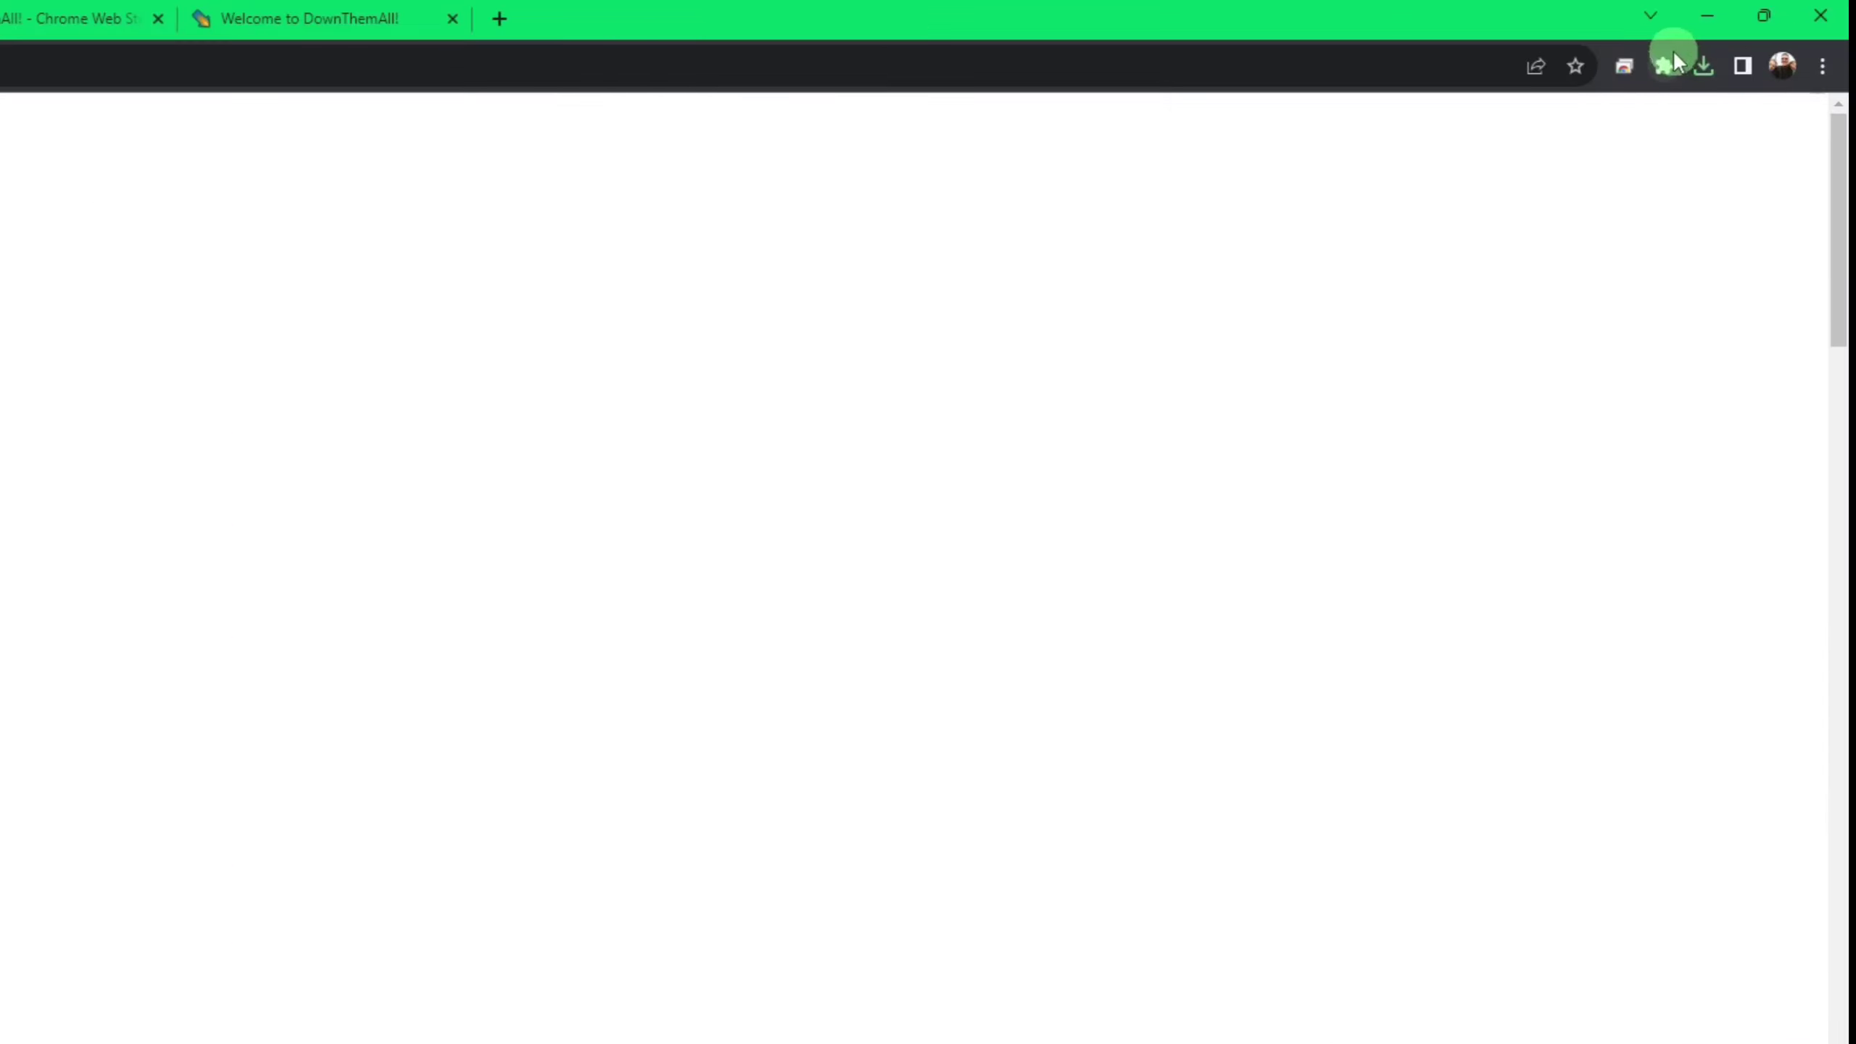
{"action": "left_click", "coordinate": [1673, 65]}
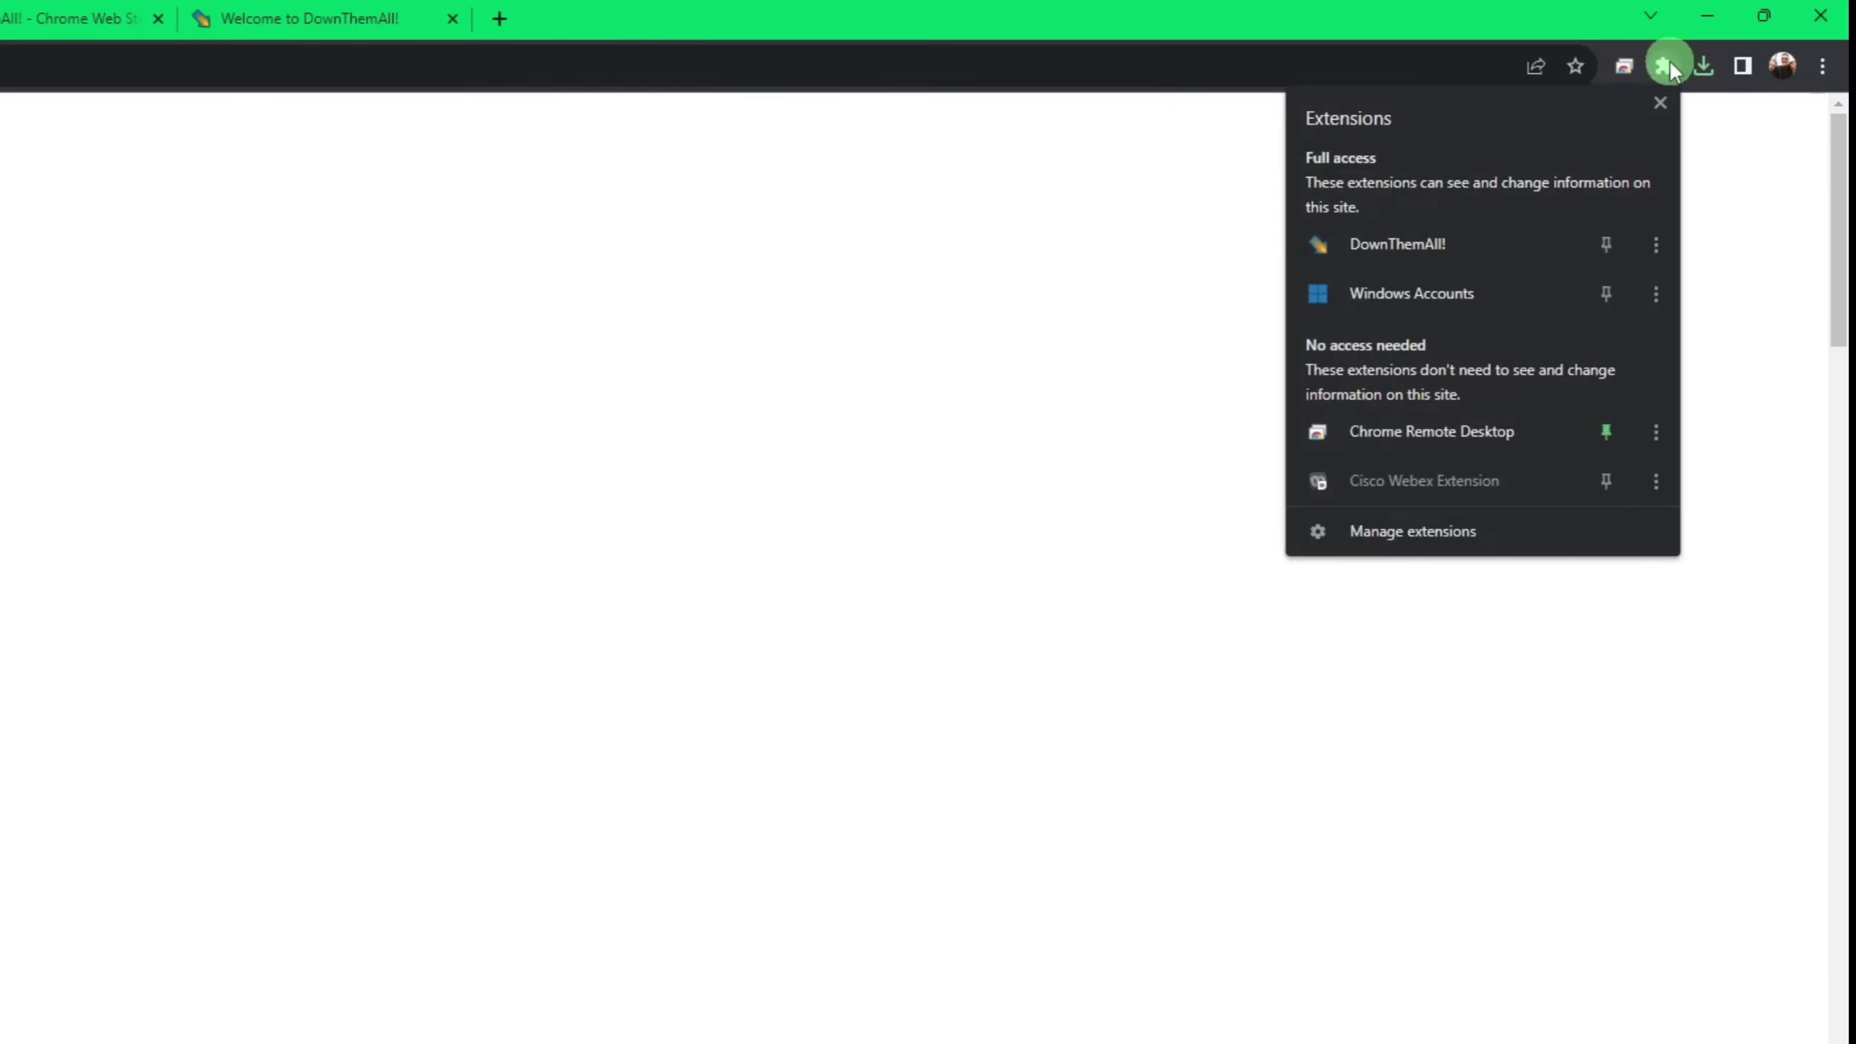
{"action": "left_click", "coordinate": [1399, 248]}
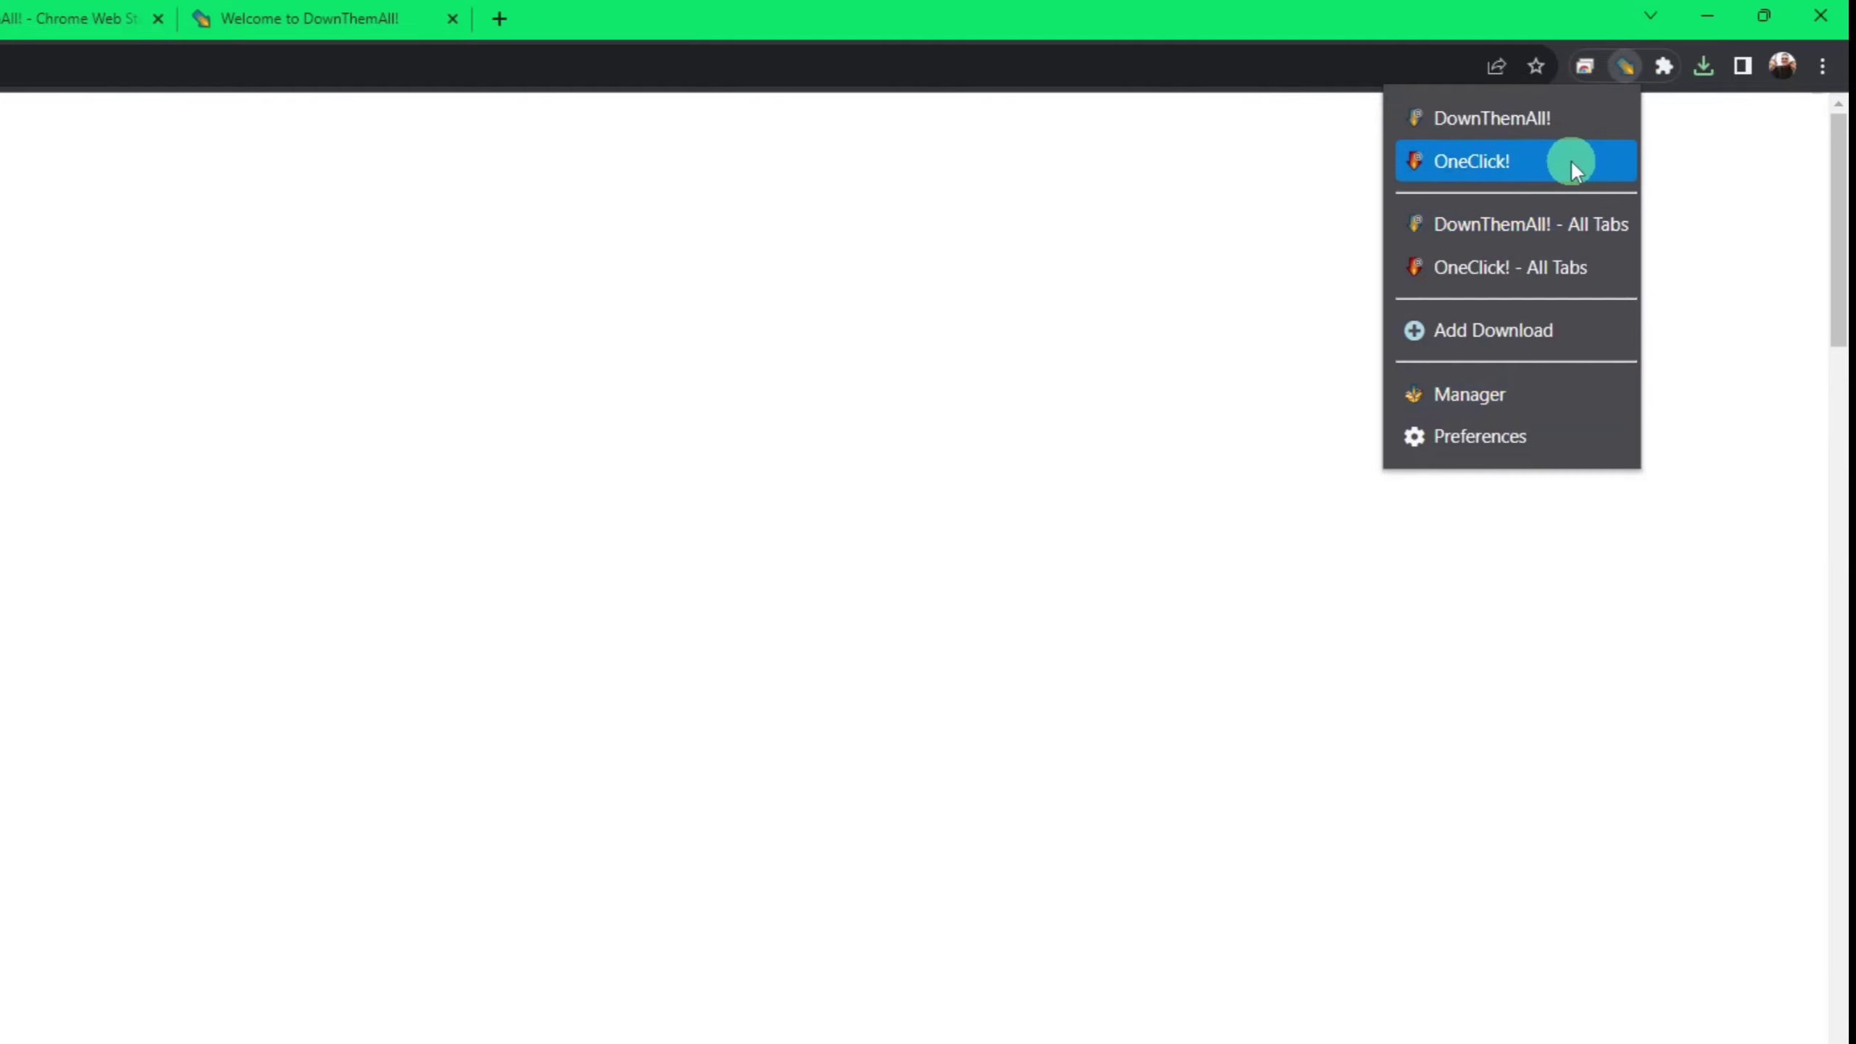
{"action": "left_click", "coordinate": [1566, 159]}
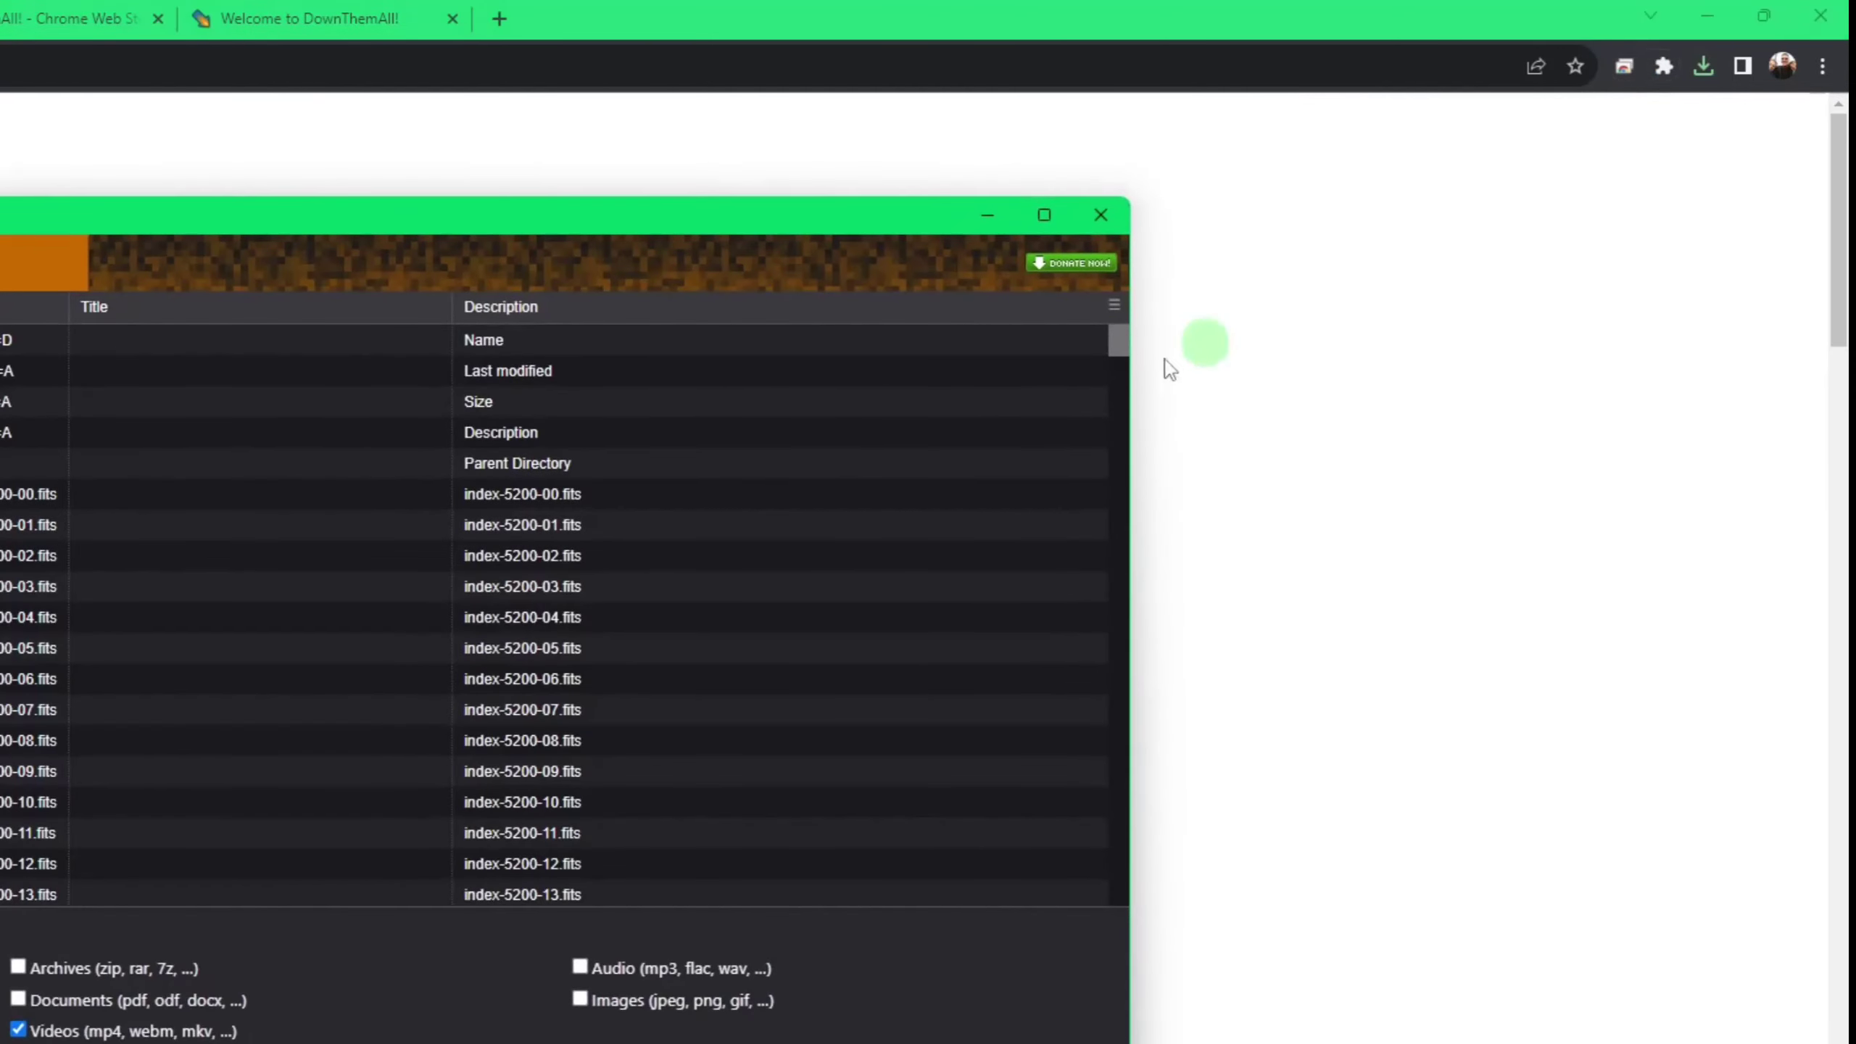
{"action": "left_click_drag", "start_coordinate": [487, 227], "coordinate": [406, 201]}
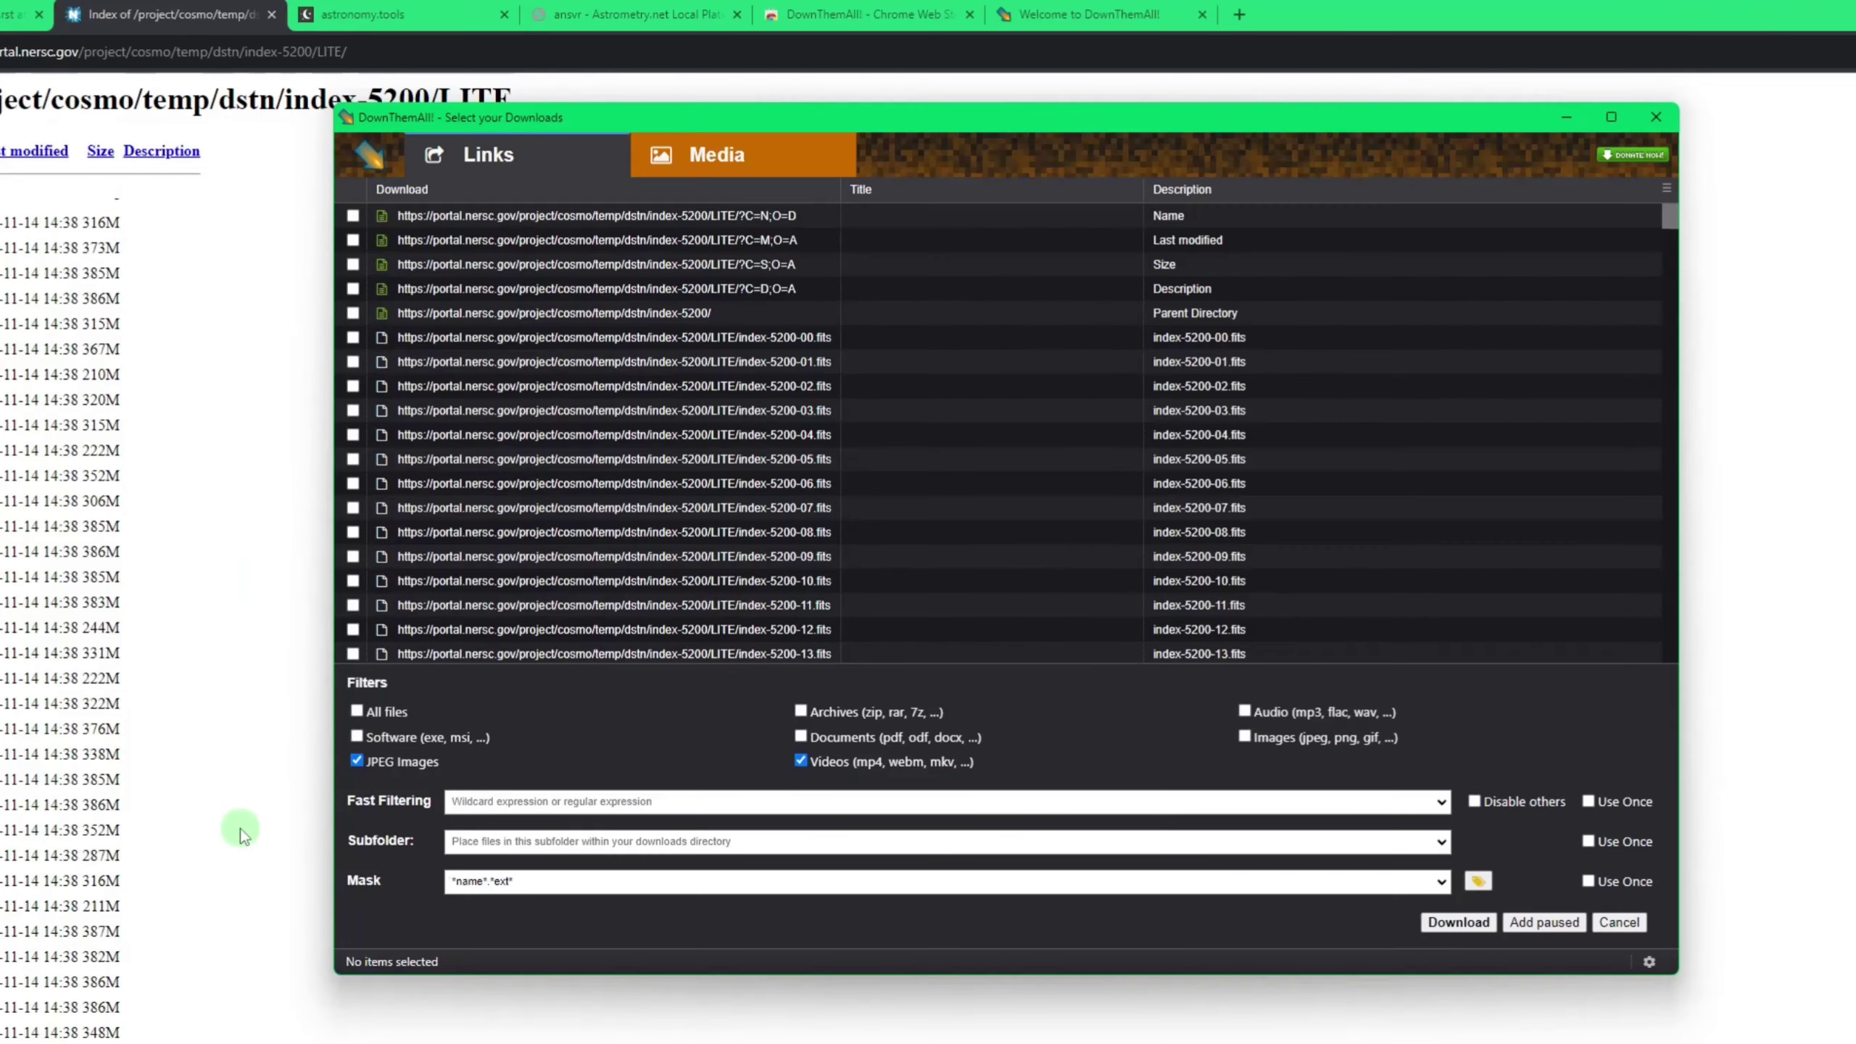
Tick index-5200-01.fits and index-5200-02.fits individually in the download list, and clear both selections
{"action": "scroll", "coordinate": [1148, 402], "scroll_direction": "down", "scroll_amount": 20}
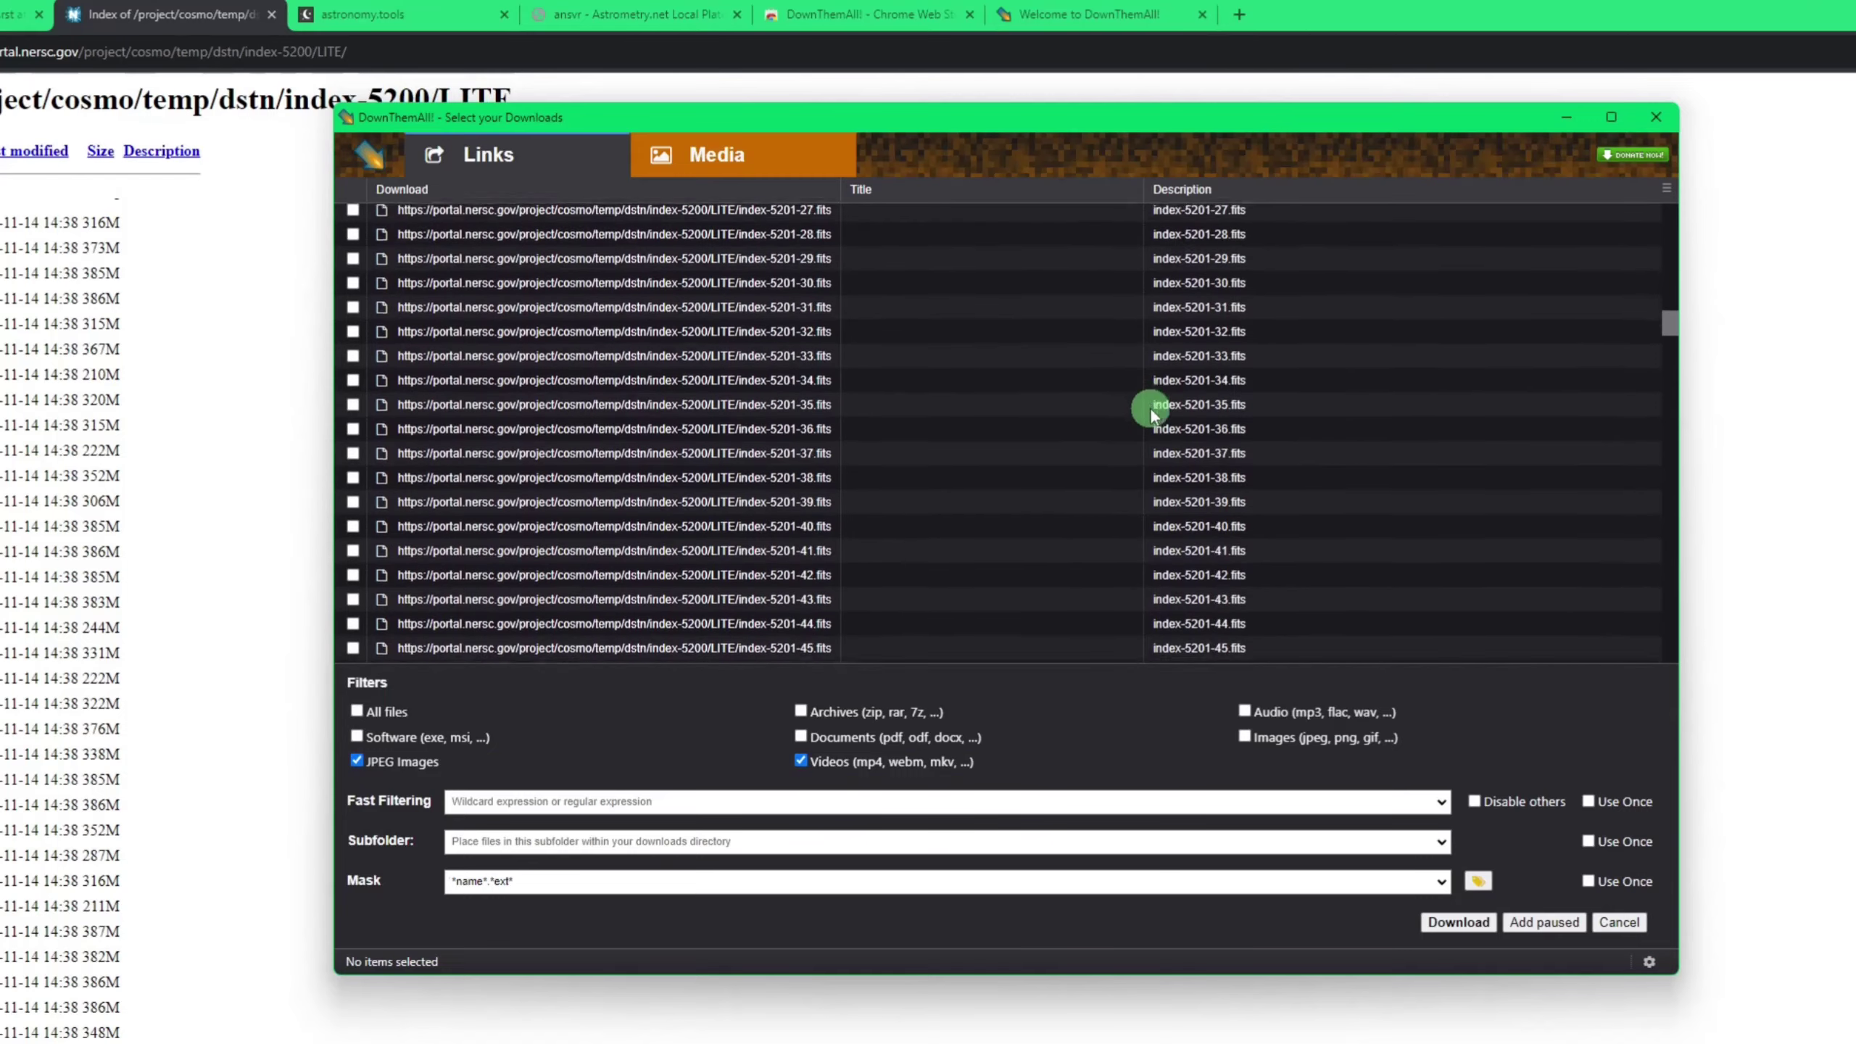
{"action": "scroll", "coordinate": [1150, 409], "scroll_direction": "up", "scroll_amount": 20}
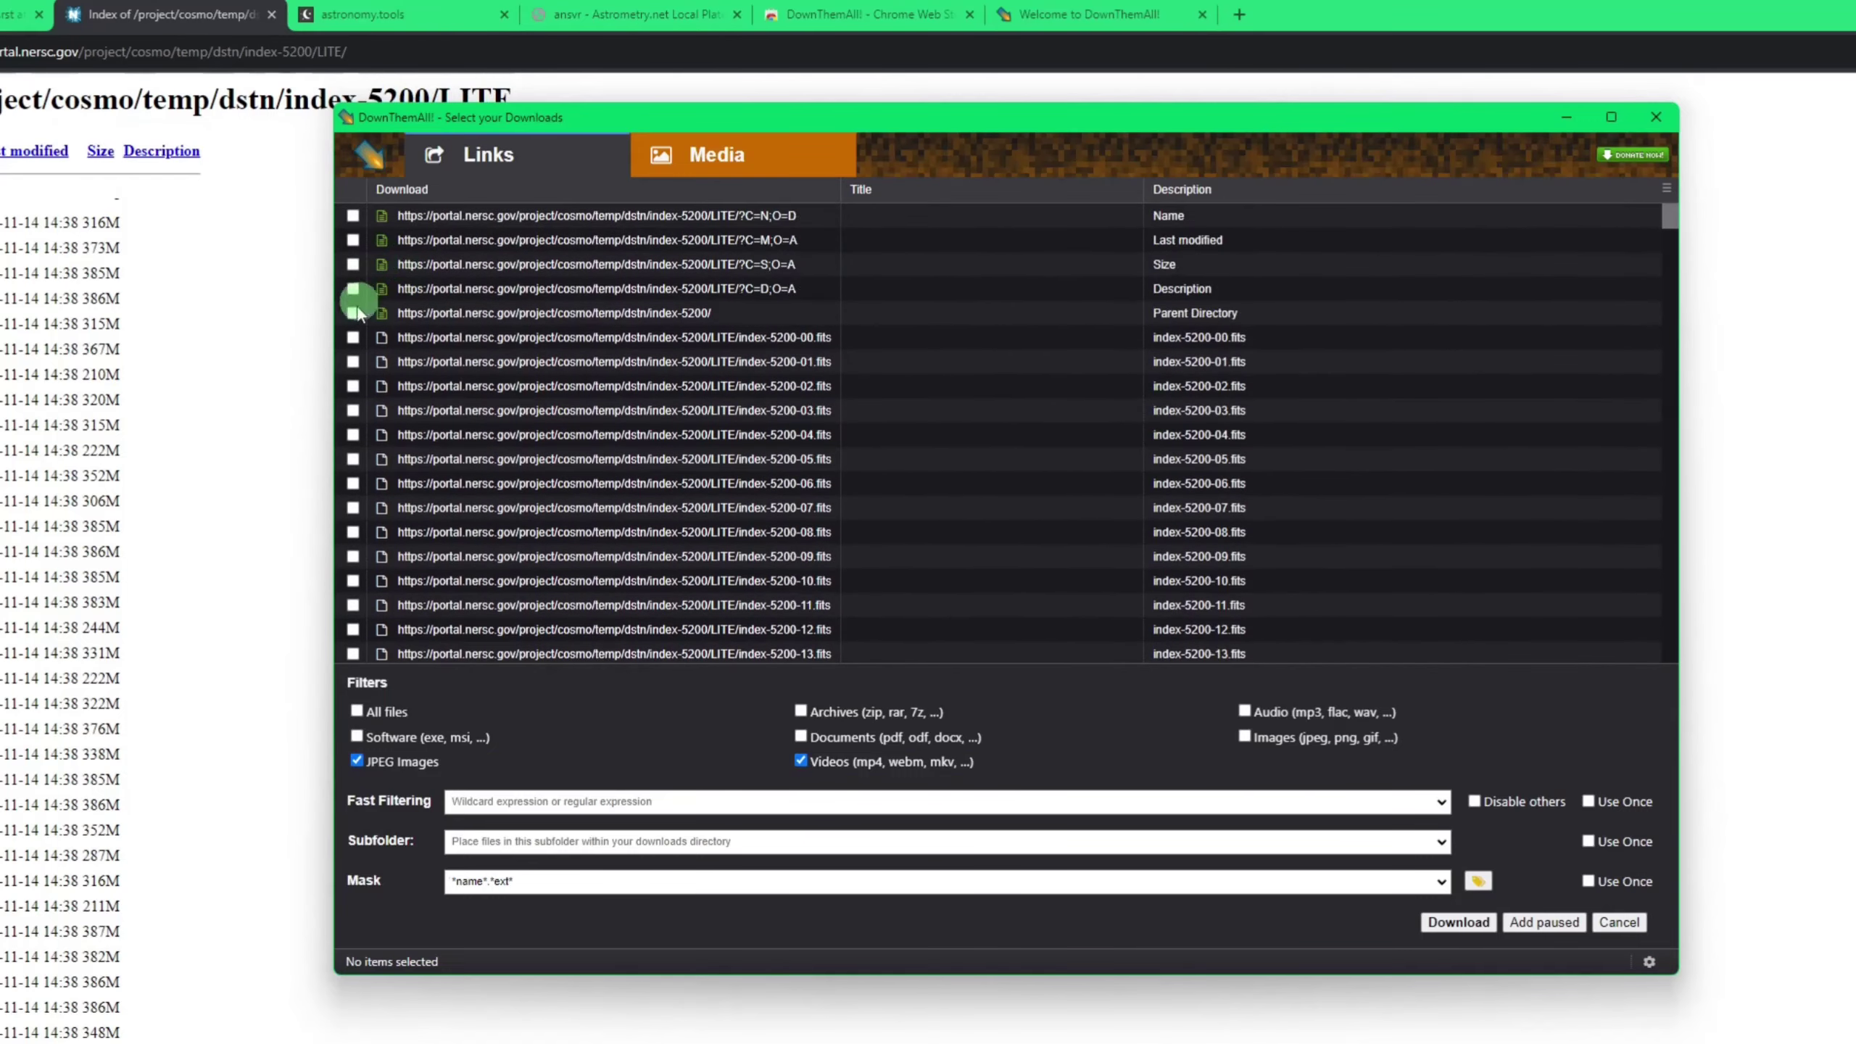
{"action": "left_click", "coordinate": [352, 361]}
{"action": "left_click", "coordinate": [353, 385]}
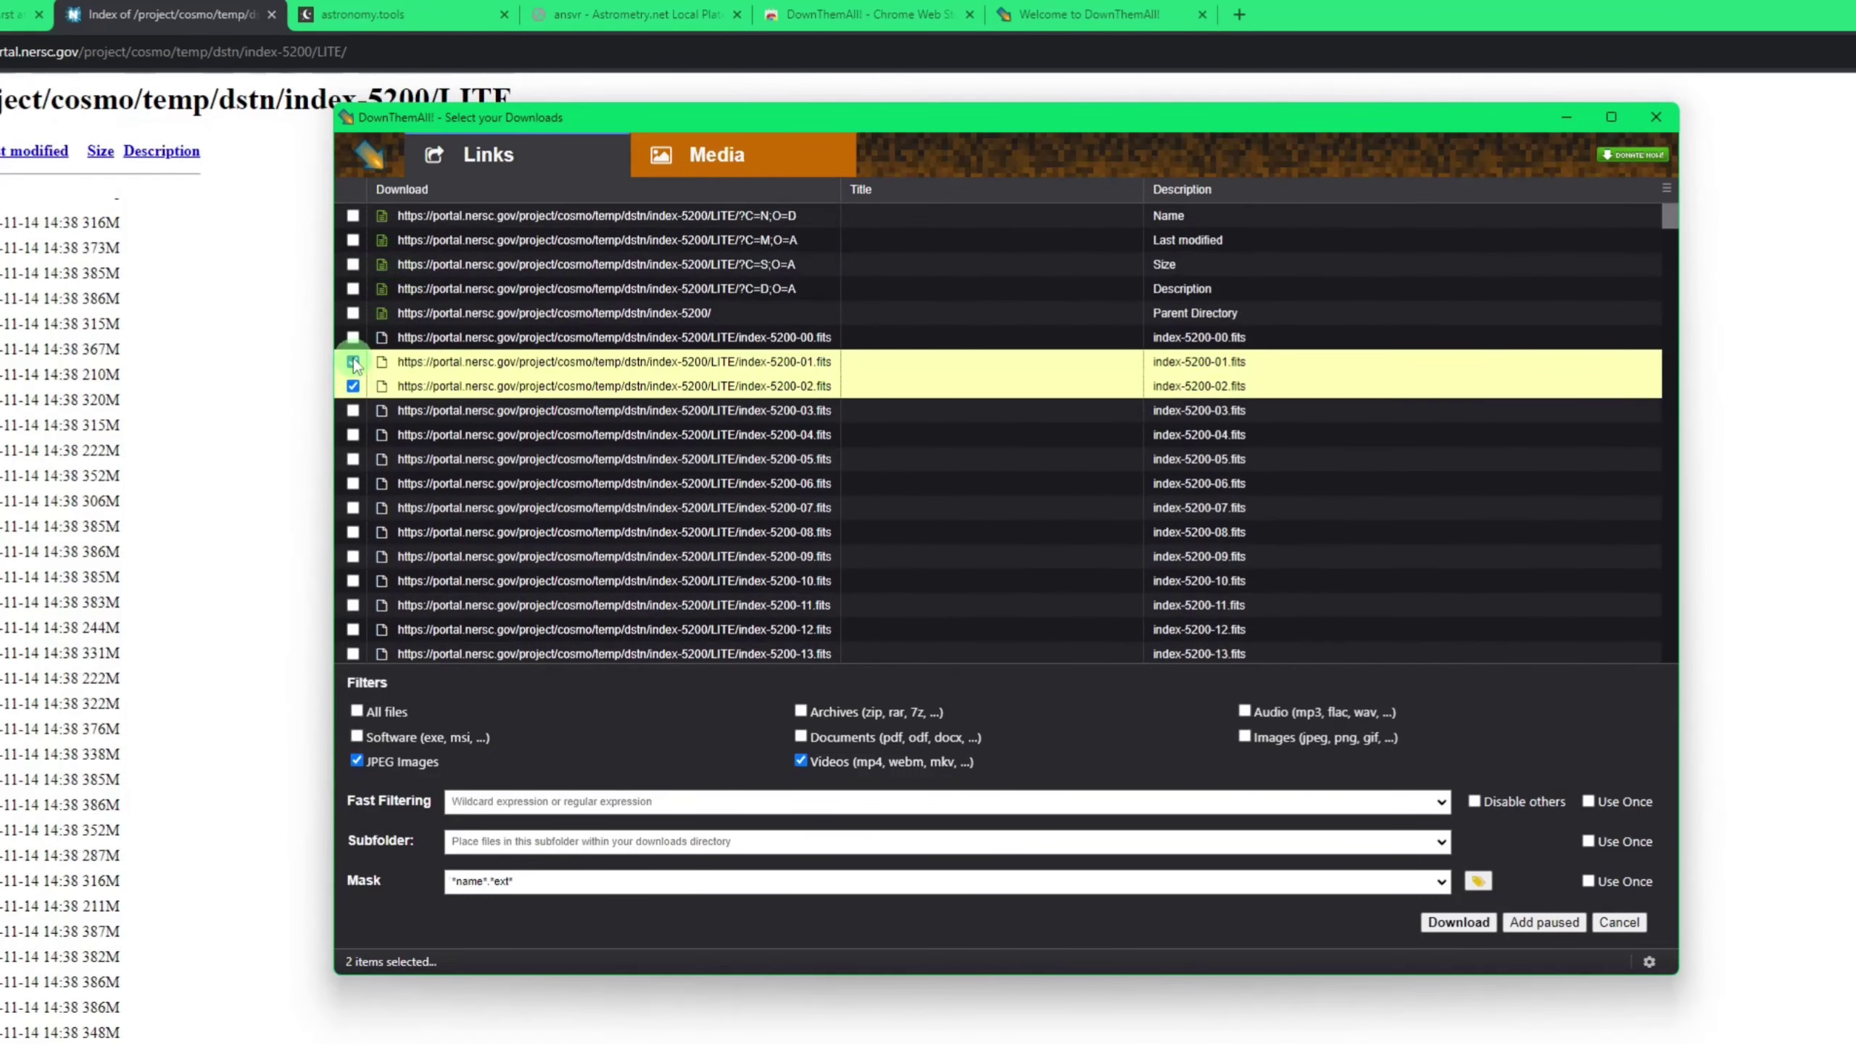
{"action": "left_click", "coordinate": [353, 361]}
{"action": "left_click", "coordinate": [353, 386]}
Set the fast filter to 5203,5204,5205,5206 and check which files are selected in the download list
{"action": "left_click", "coordinate": [506, 692]}
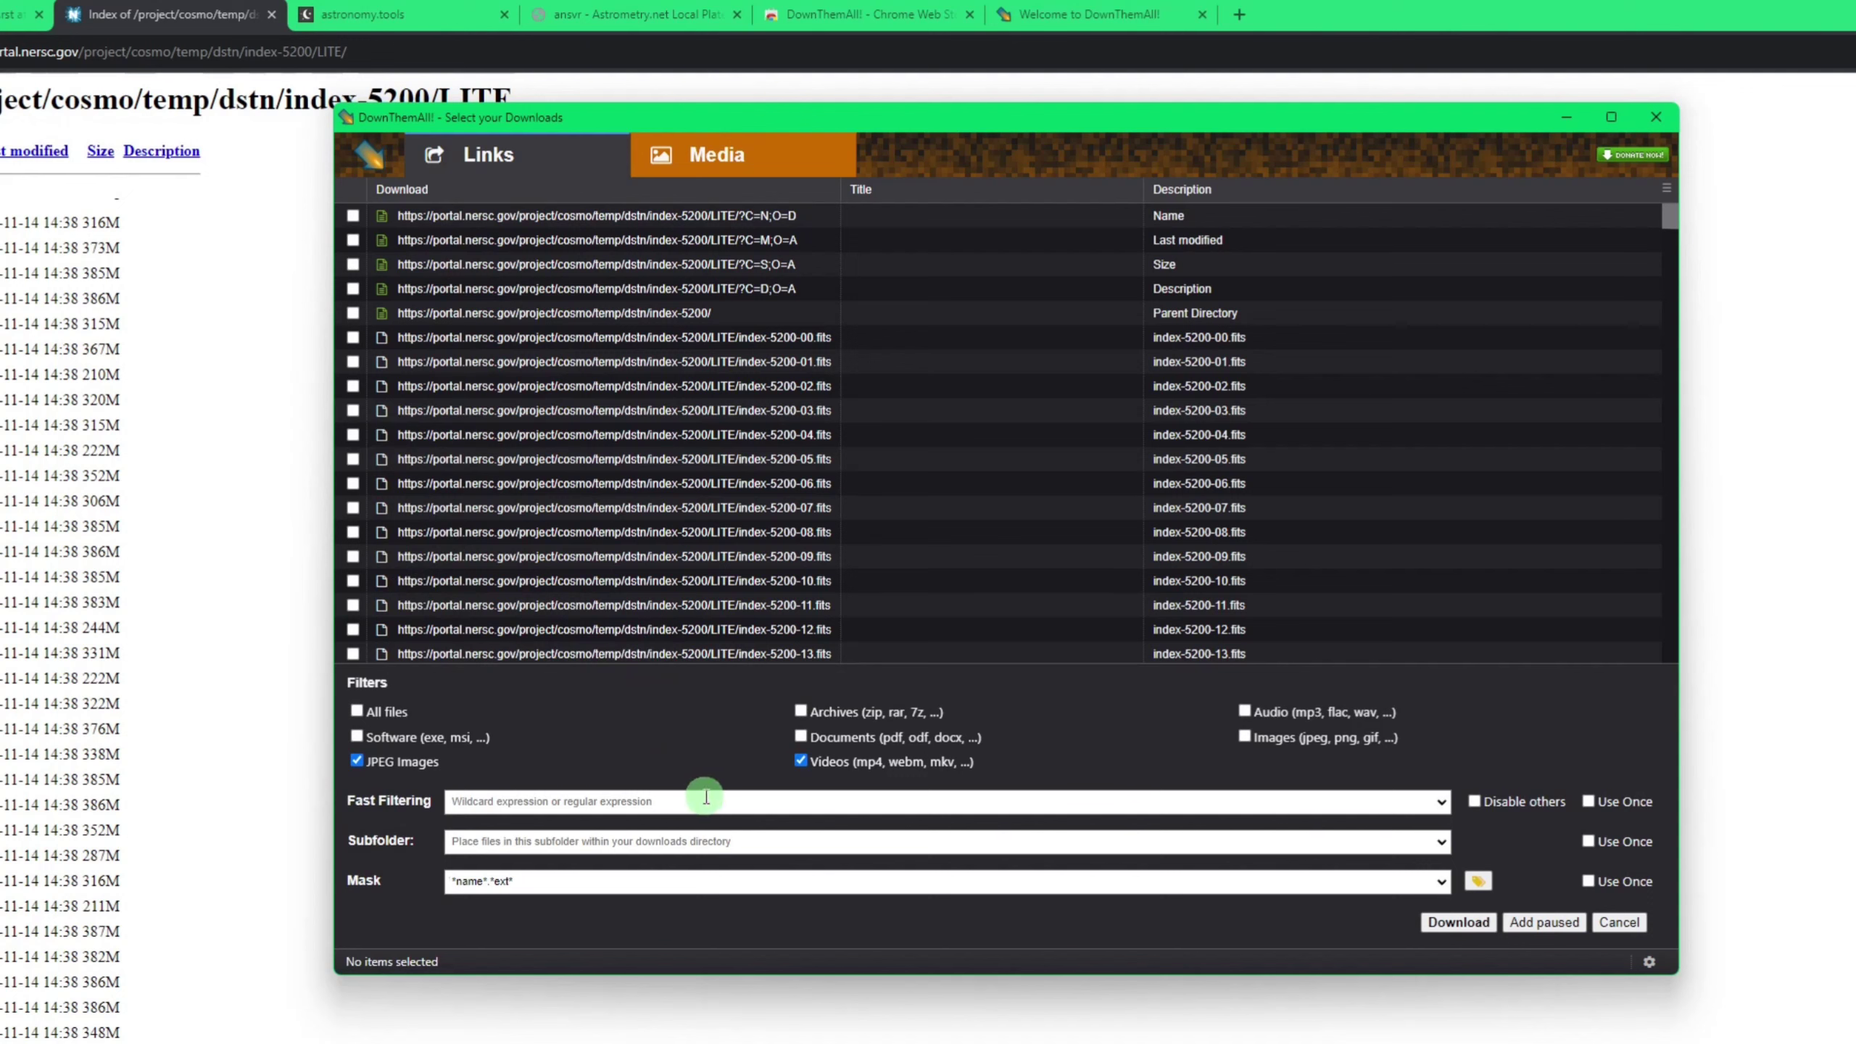
{"action": "type", "text": "5203,"}
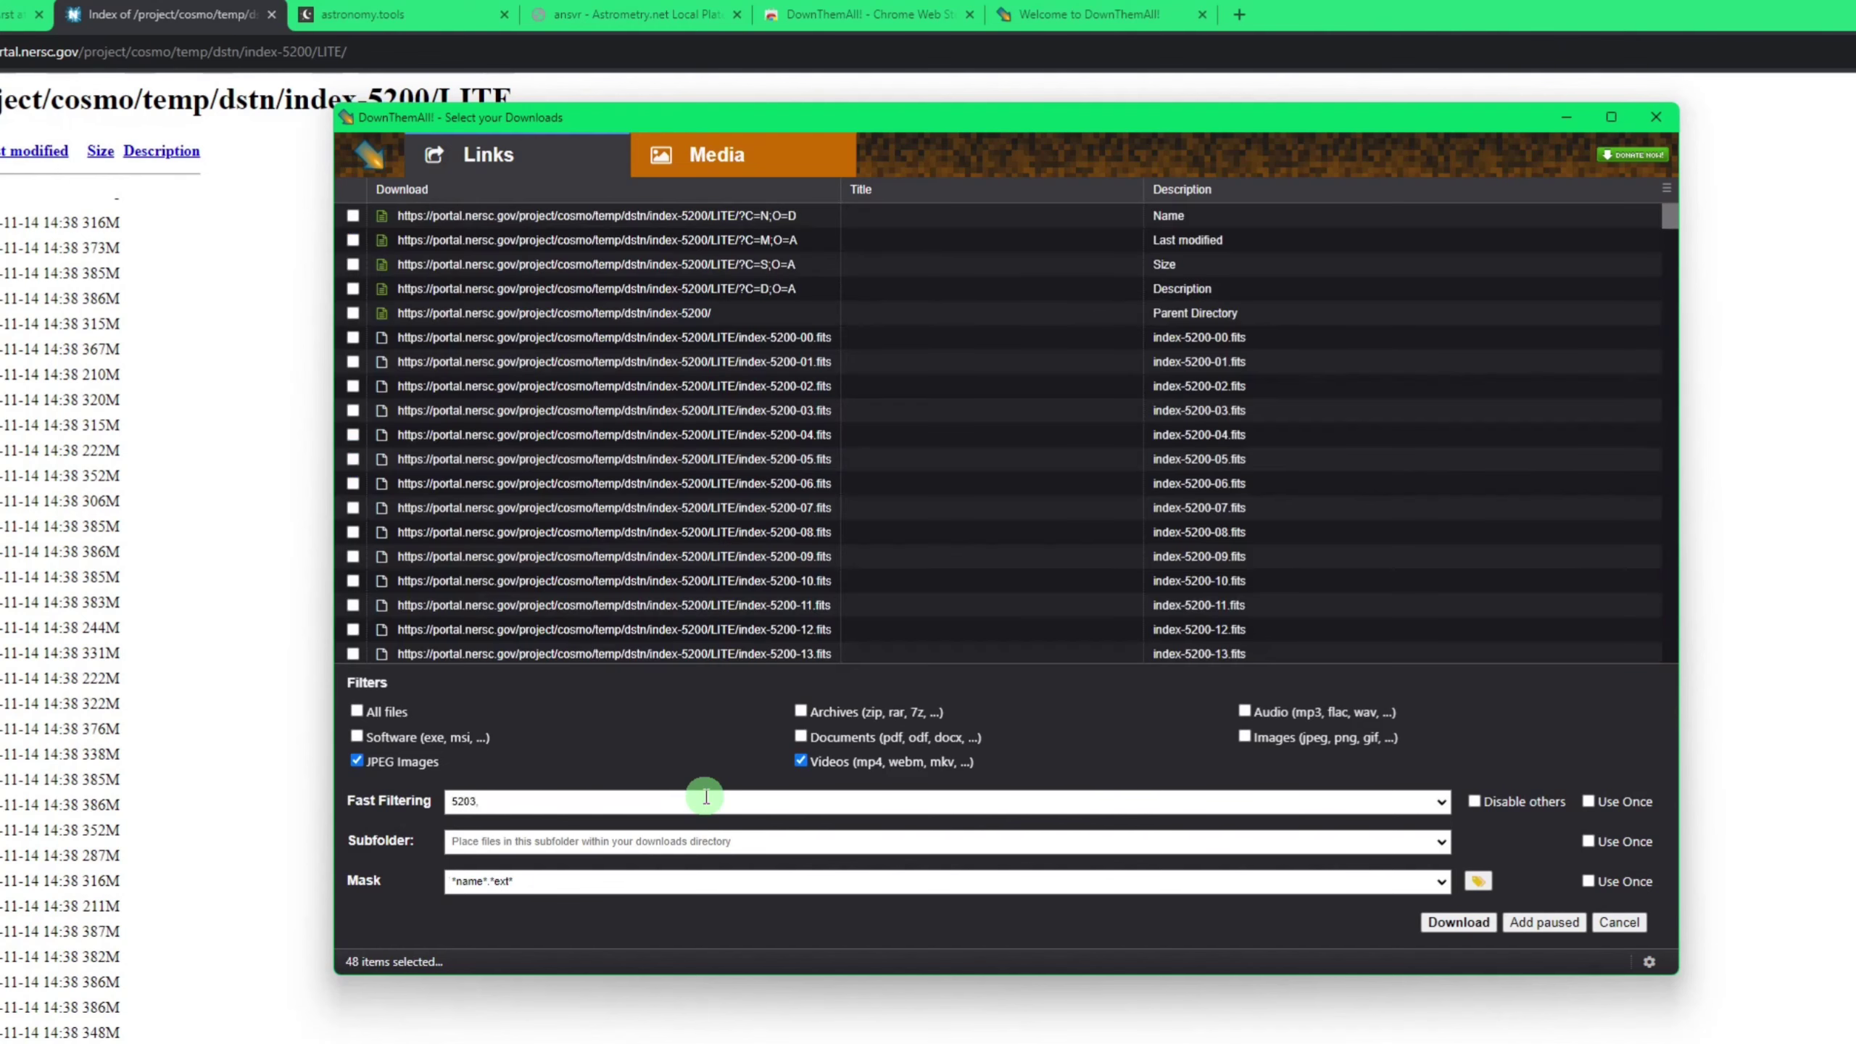
{"action": "type", "text": "5204,5205,5206"}
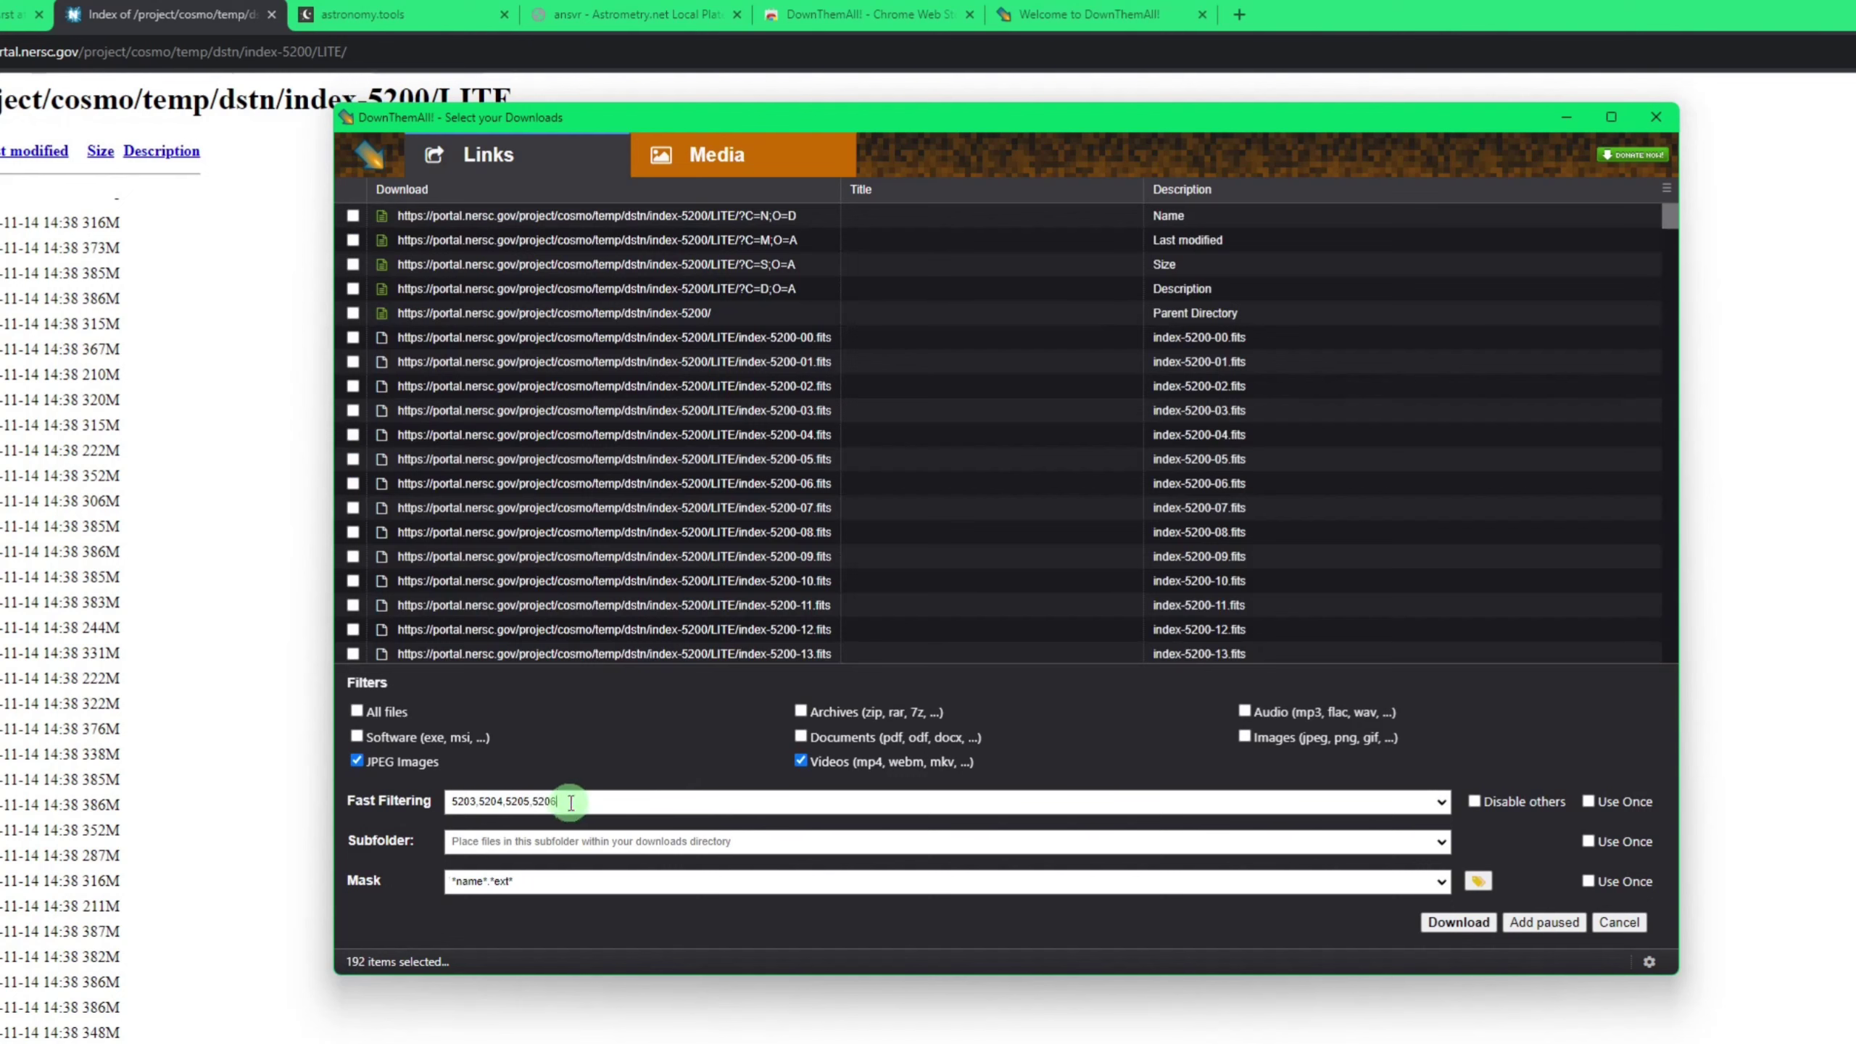
{"action": "scroll", "coordinate": [878, 348], "scroll_direction": "down", "scroll_amount": 20}
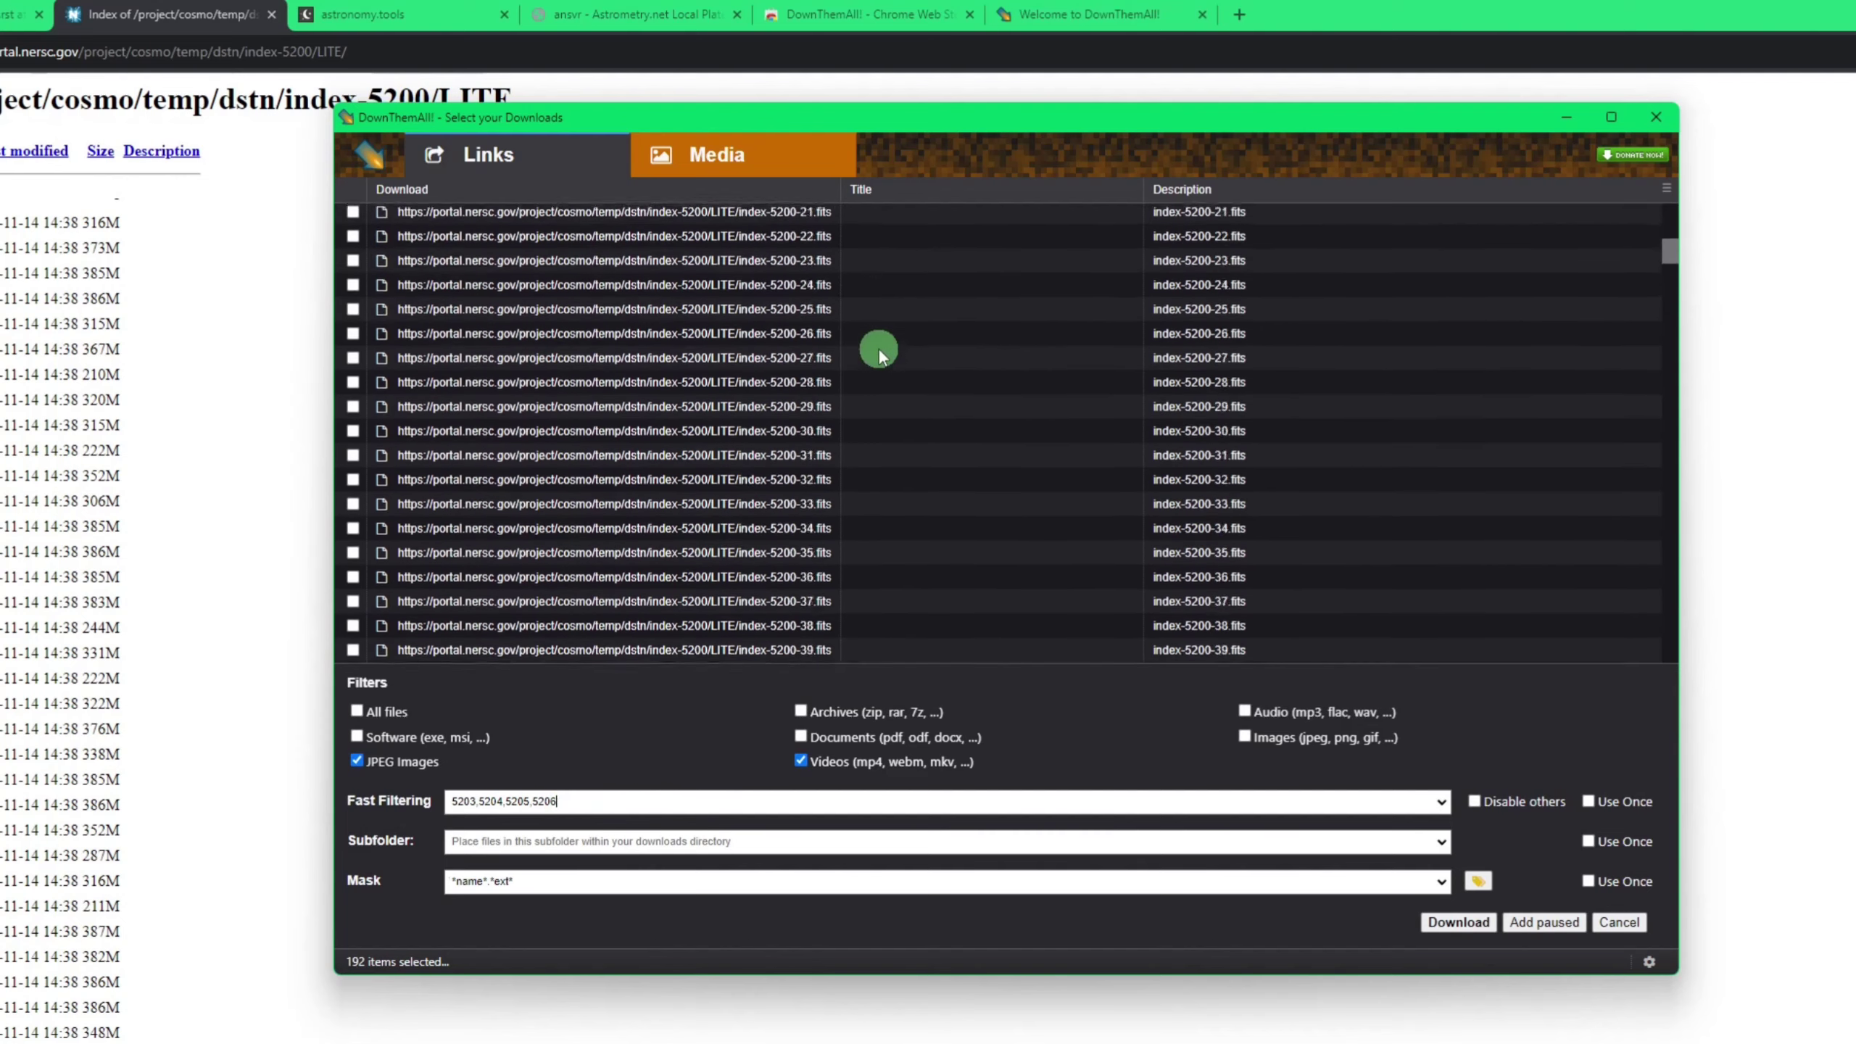
{"action": "scroll", "coordinate": [1015, 342], "scroll_direction": "down", "scroll_amount": 15}
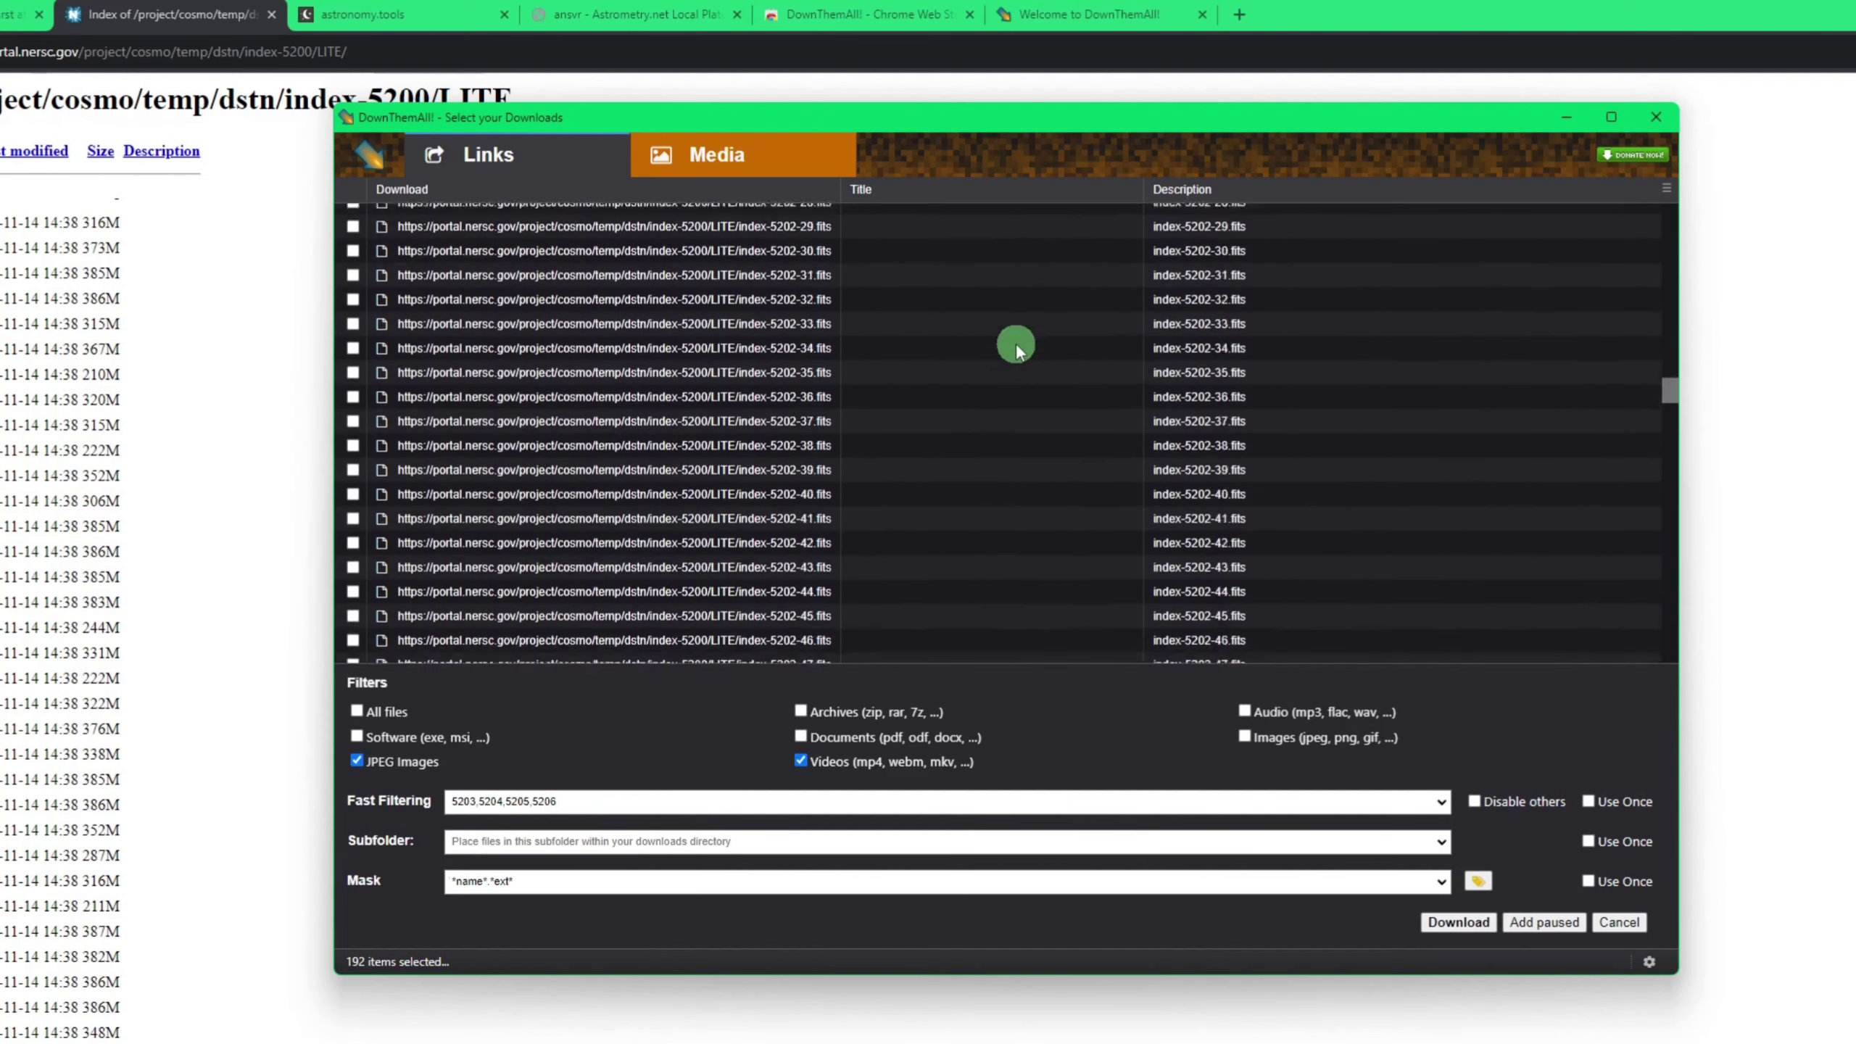
{"action": "scroll", "coordinate": [1015, 344], "scroll_direction": "up", "scroll_amount": 3}
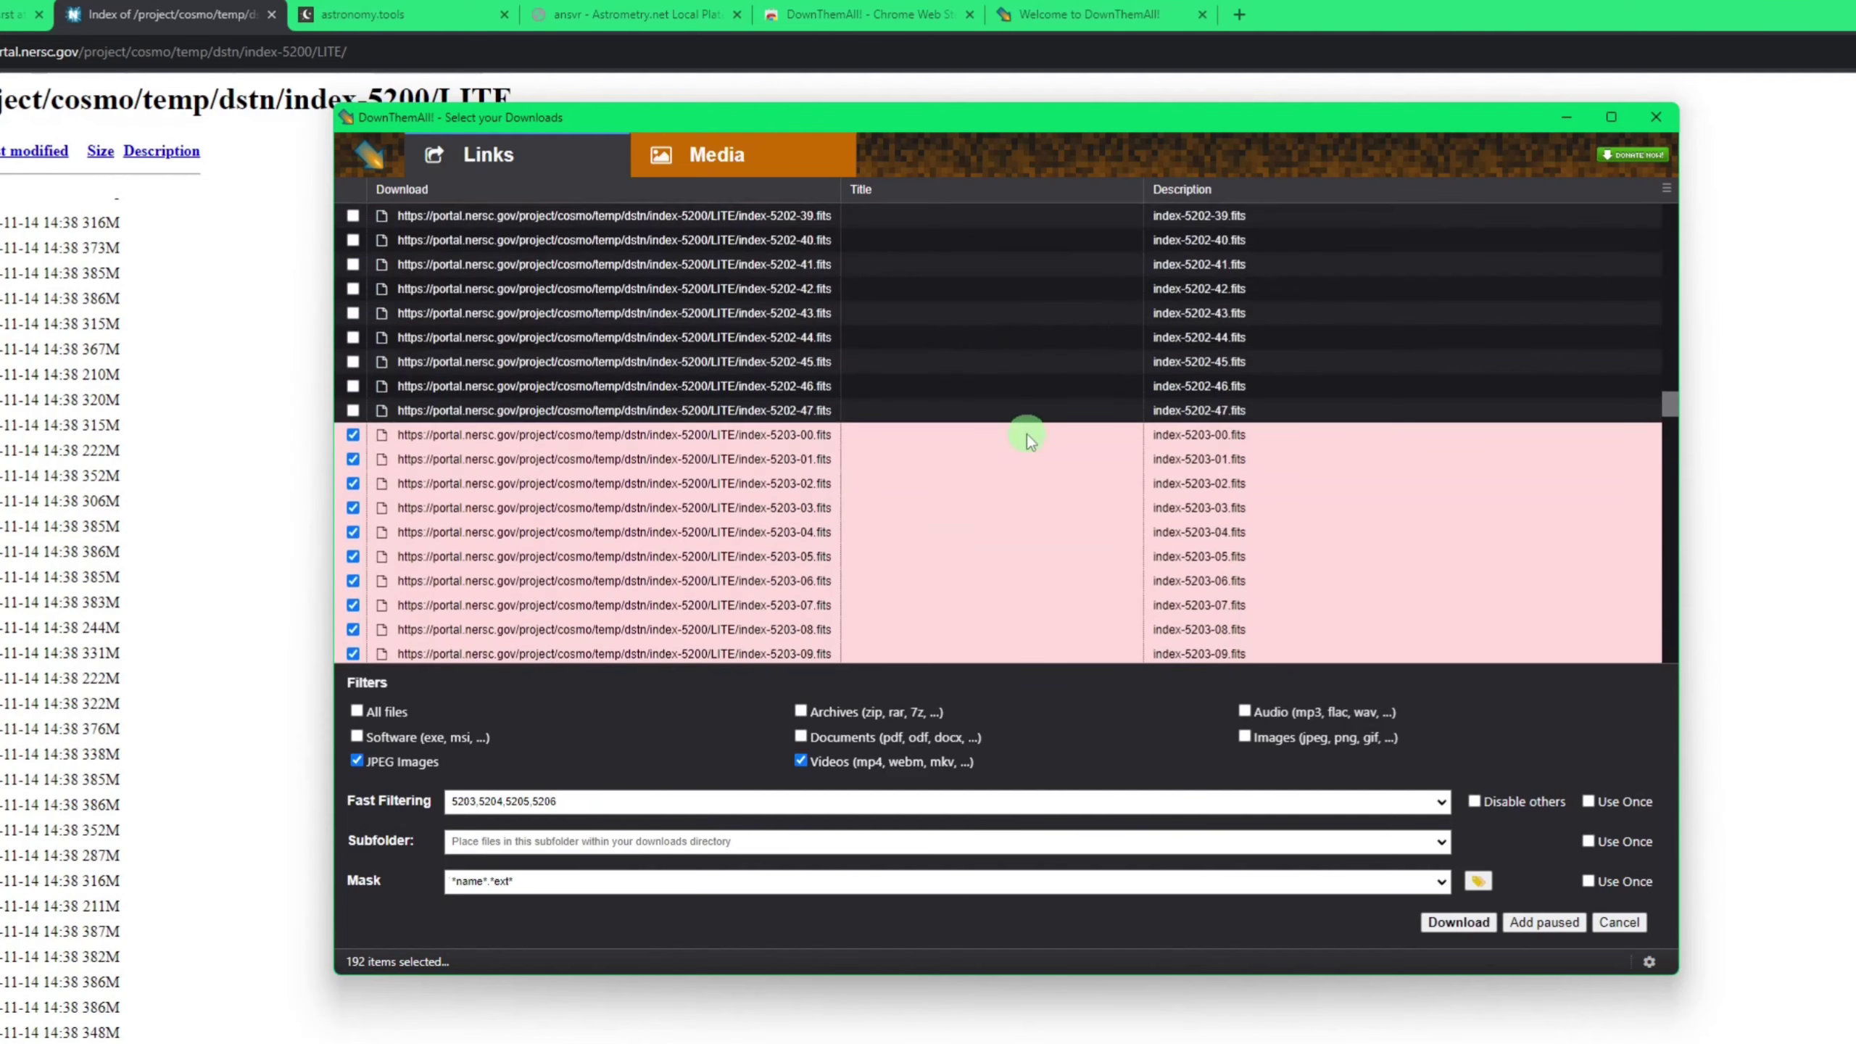
{"action": "scroll", "coordinate": [1028, 438], "scroll_direction": "down", "scroll_amount": 10}
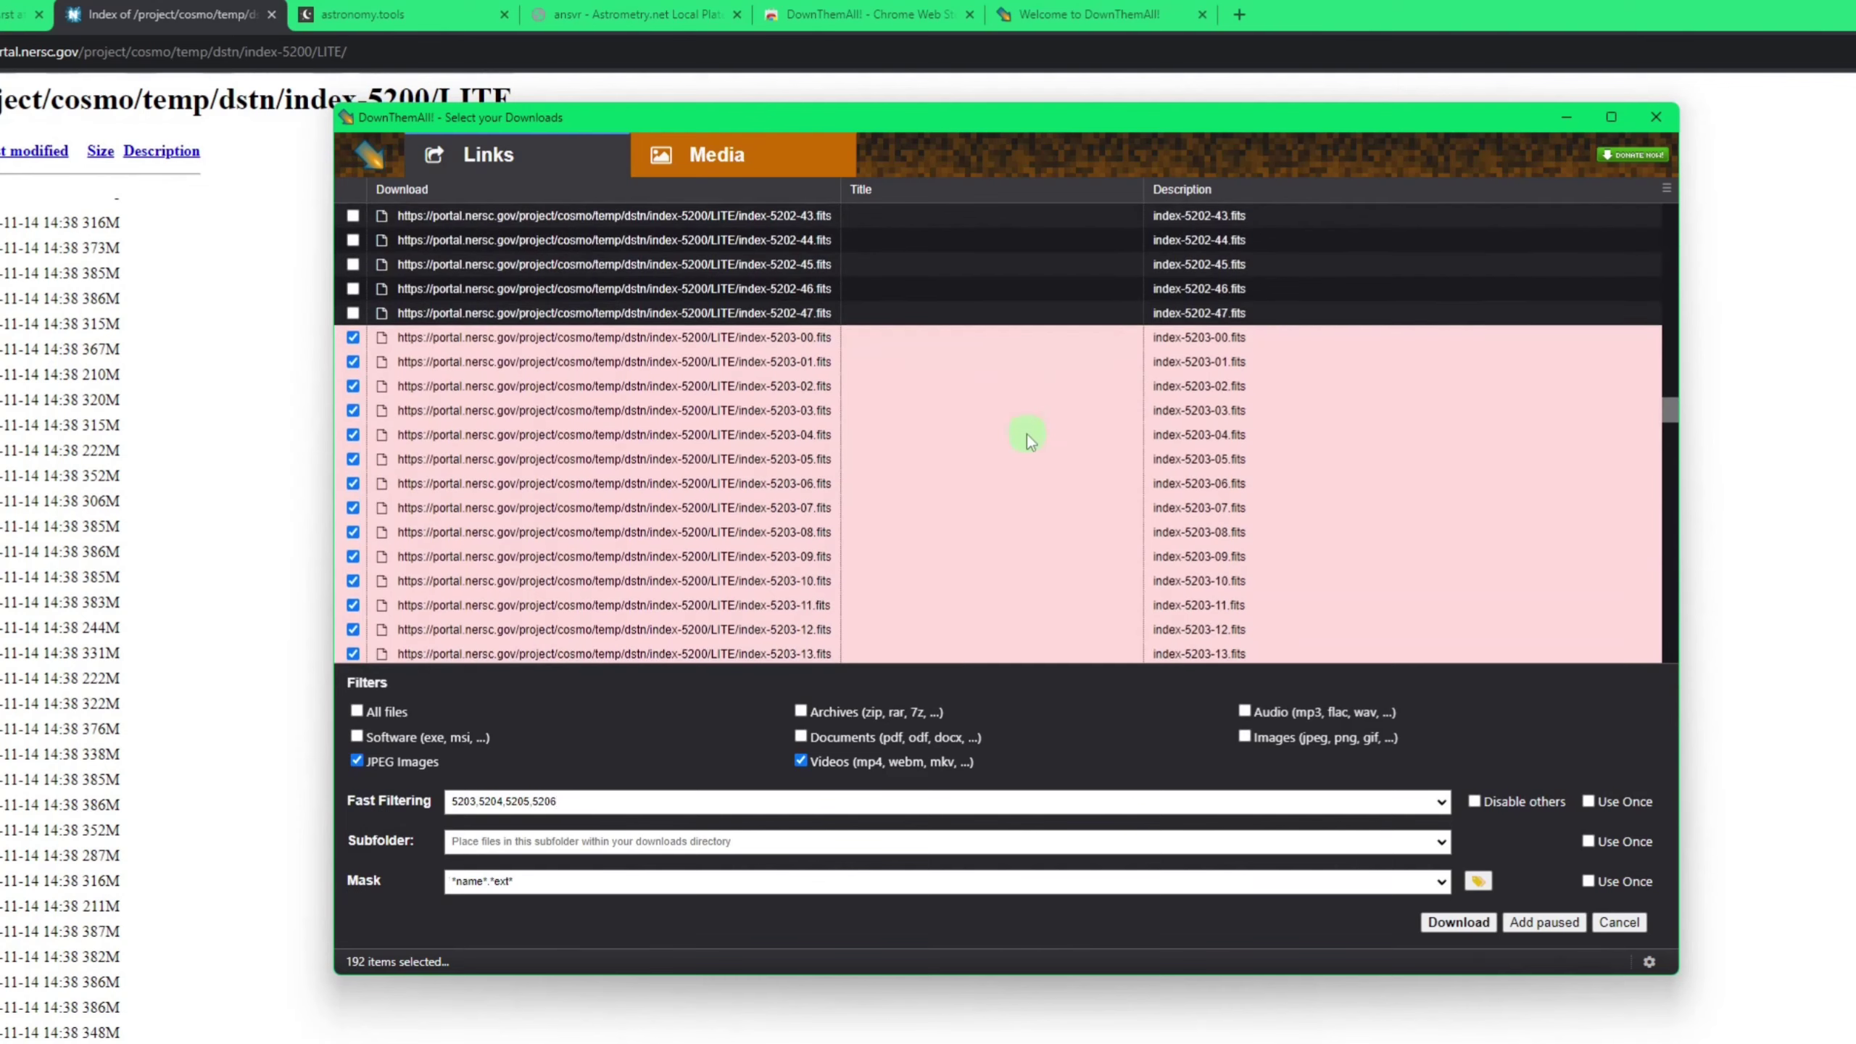
Review the 5203 to 5206 index files selected in the download list and start downloading them
{"action": "scroll", "coordinate": [1028, 439], "scroll_direction": "down", "scroll_amount": 20}
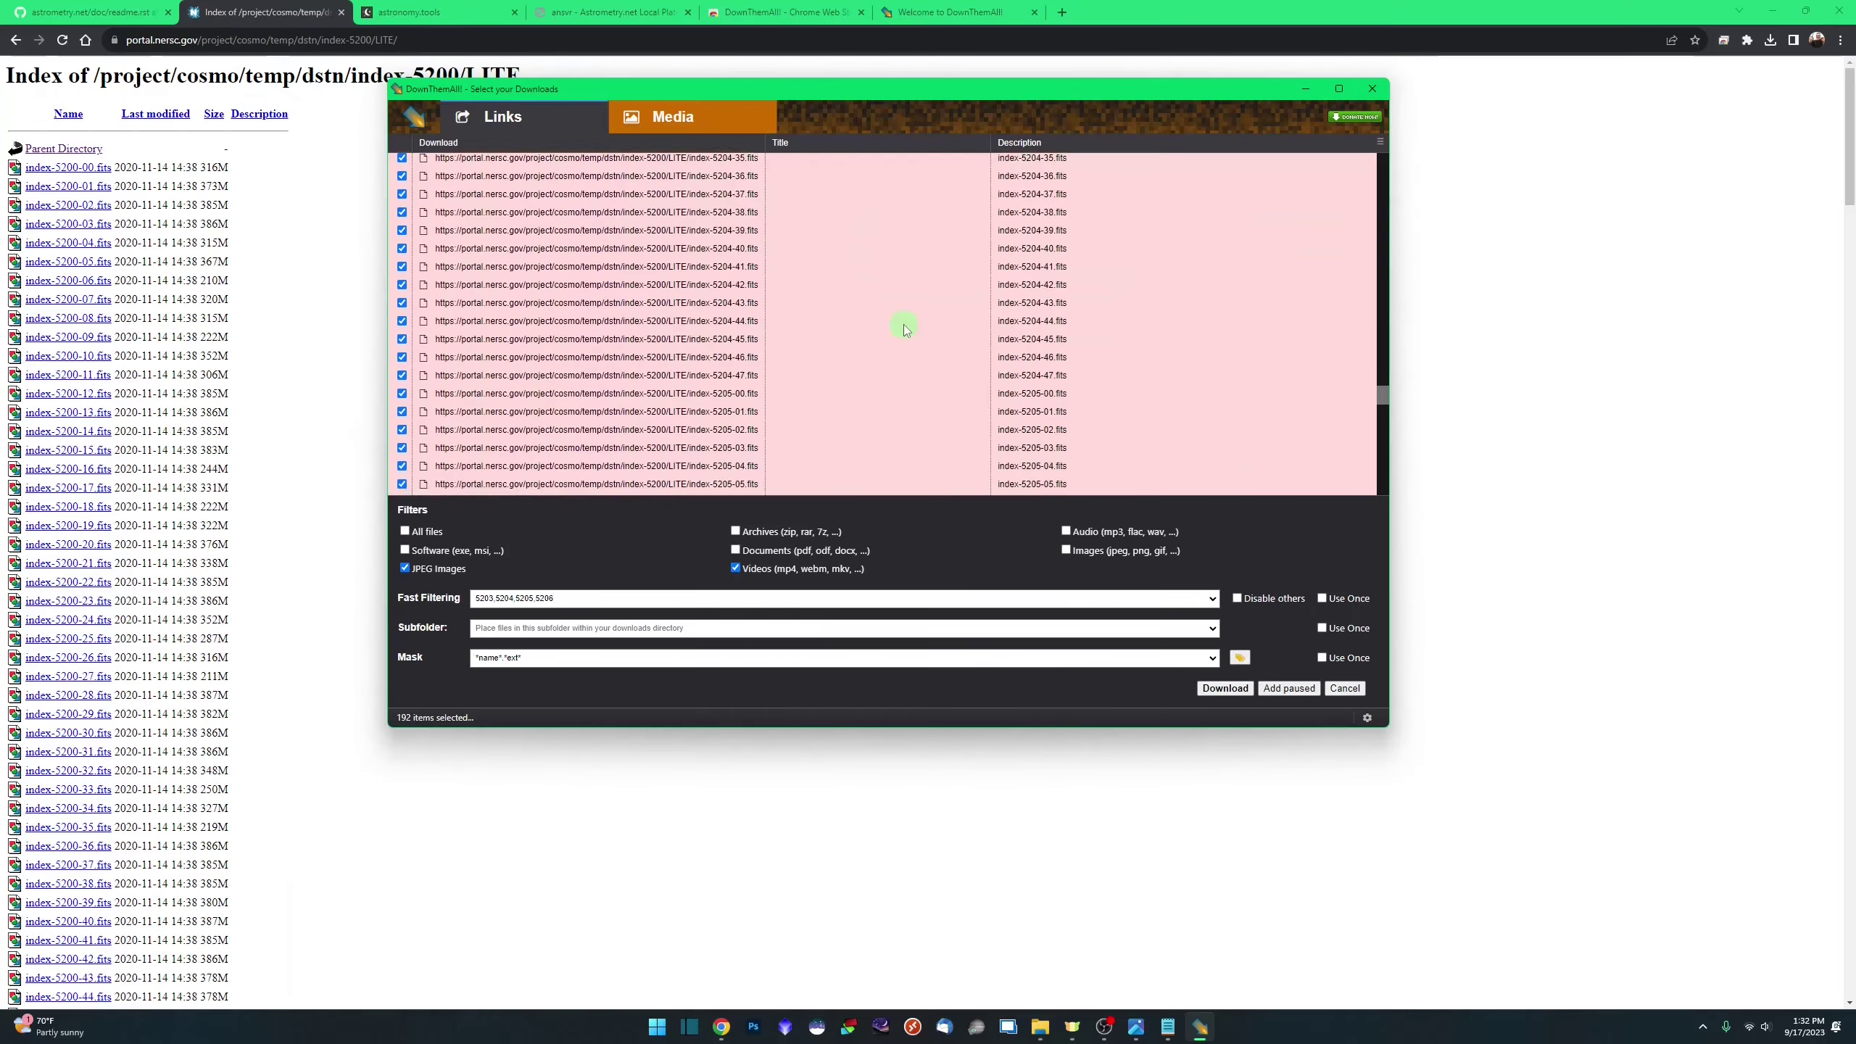
{"action": "scroll", "coordinate": [904, 329], "scroll_direction": "down", "scroll_amount": 15}
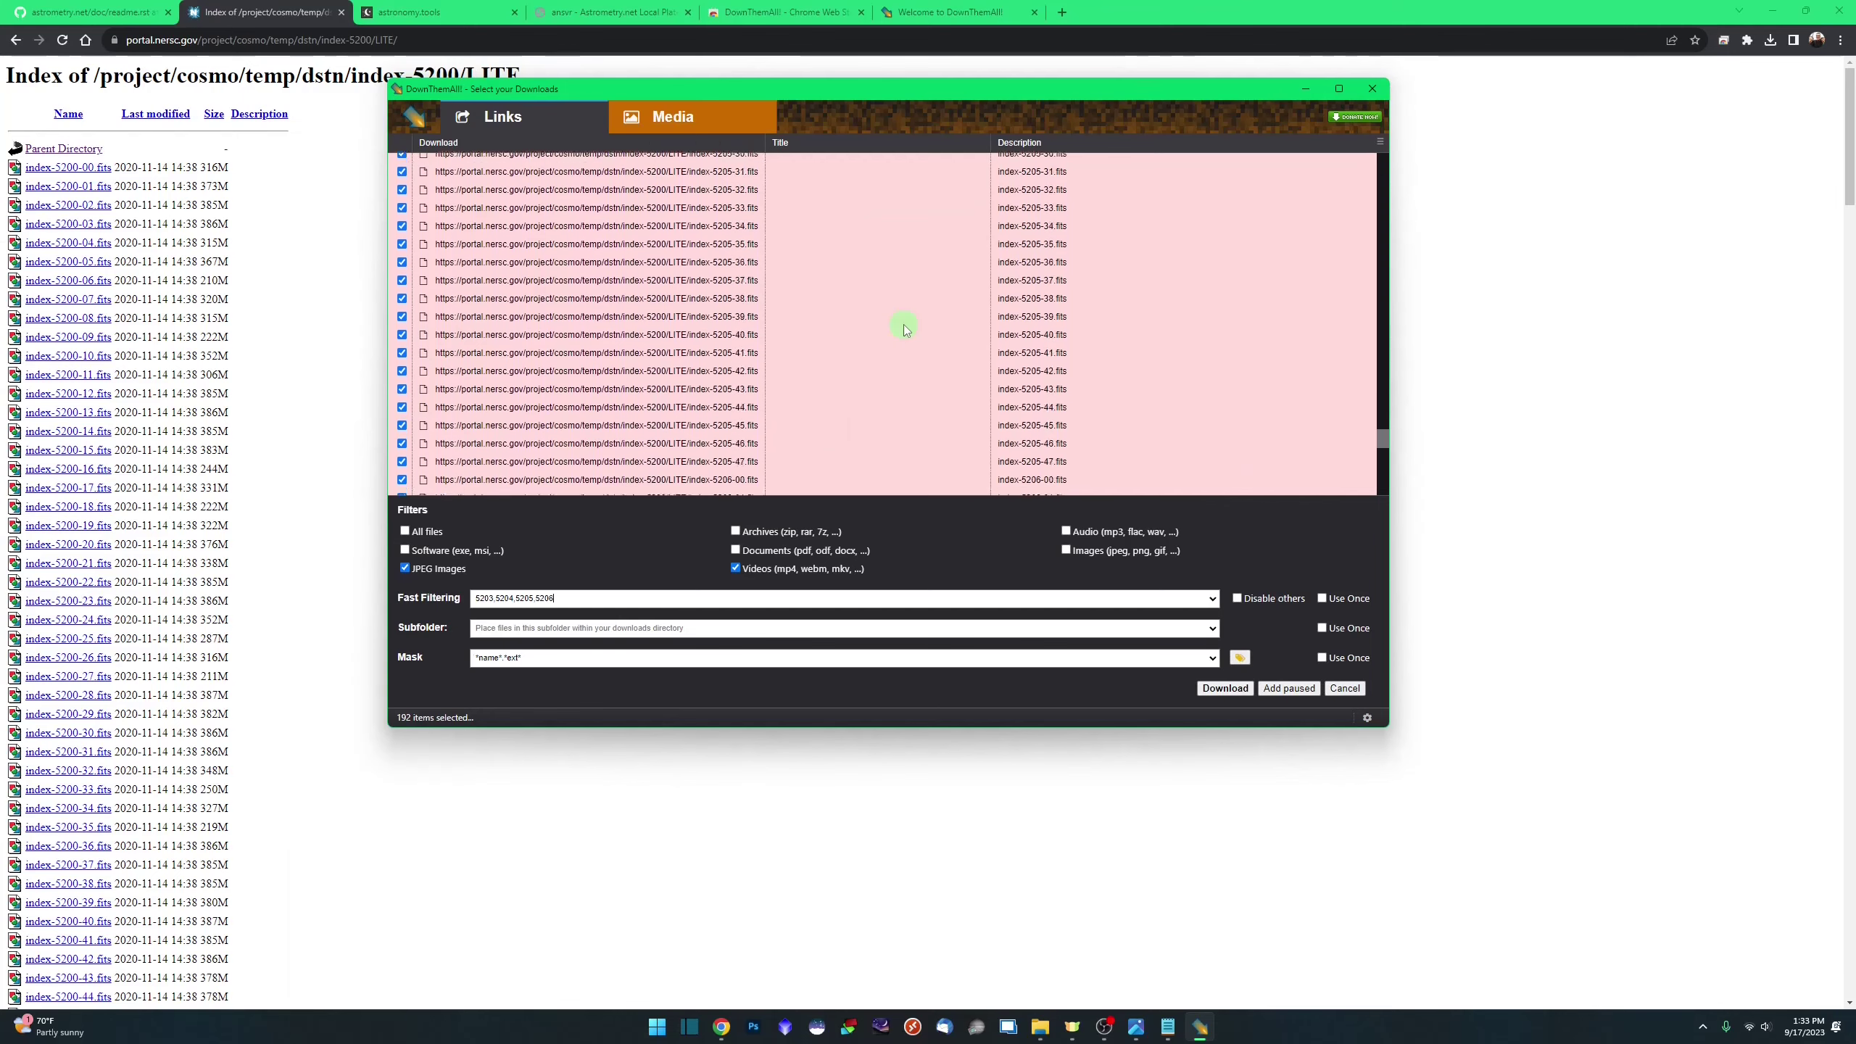
{"action": "scroll", "coordinate": [904, 329], "scroll_direction": "up", "scroll_amount": 20}
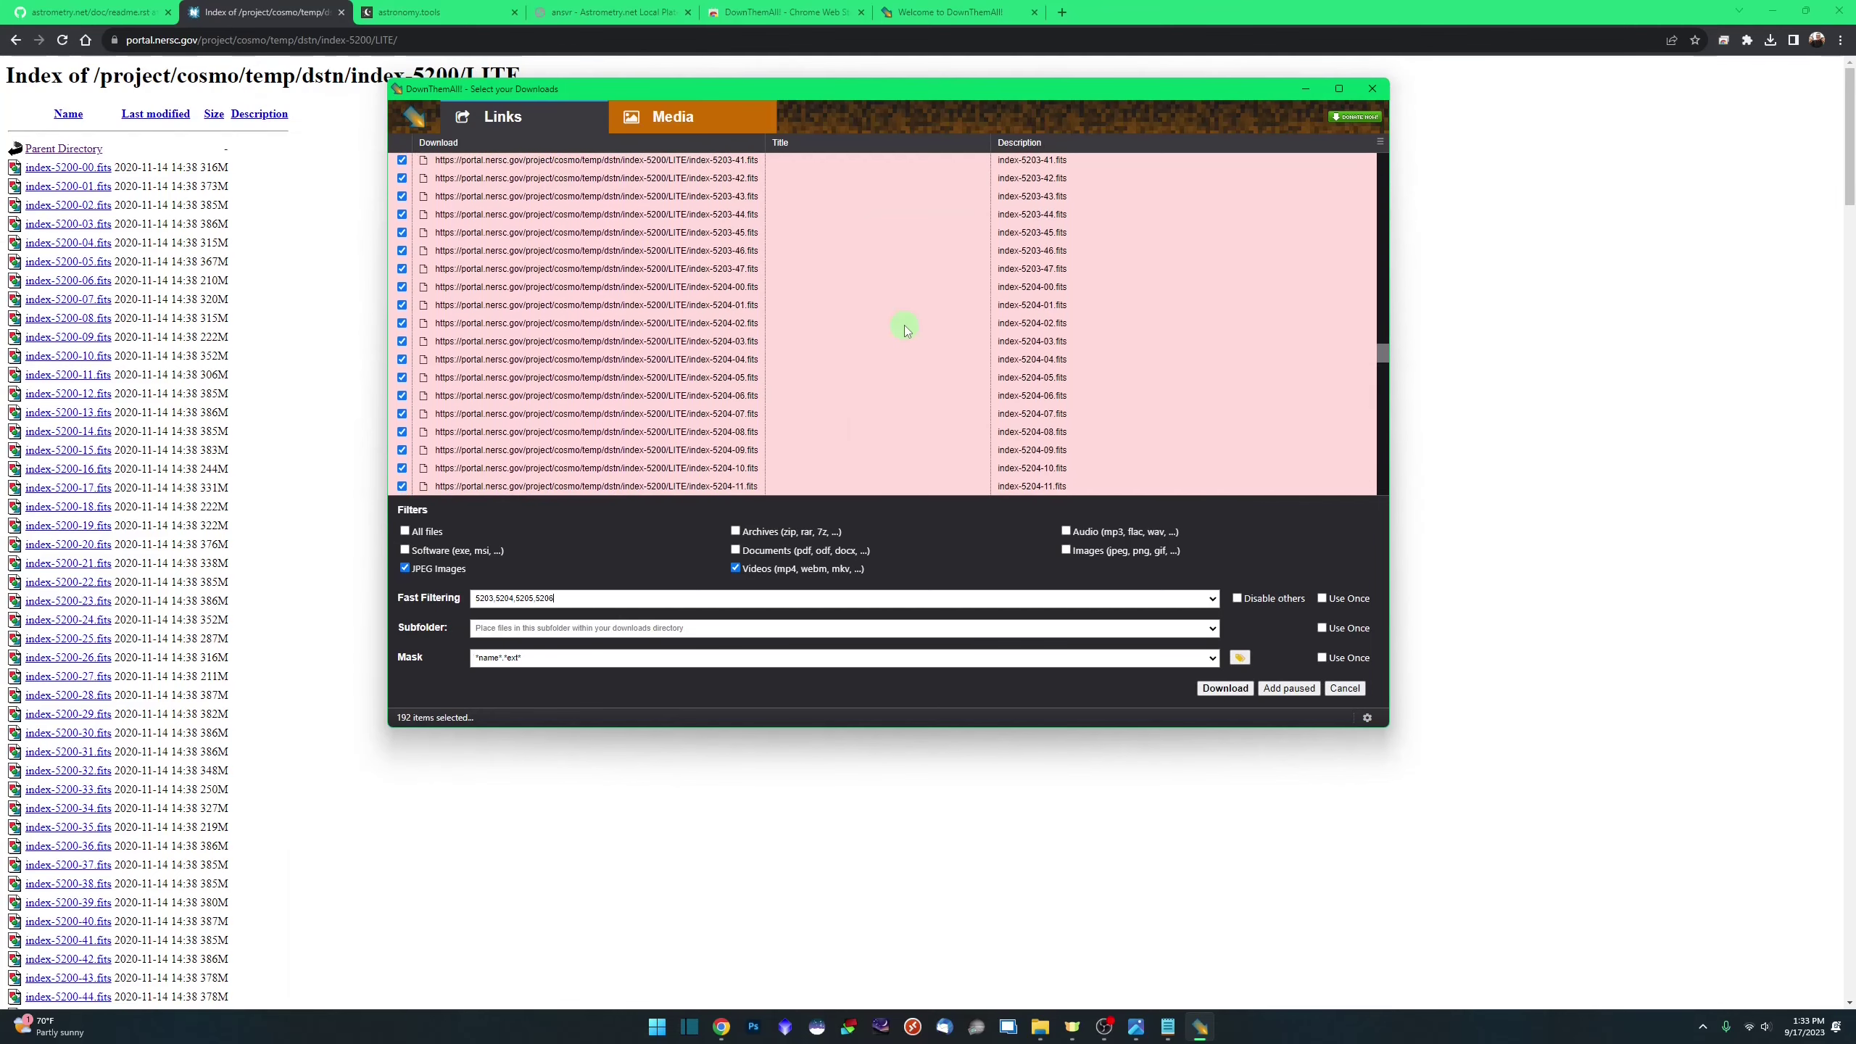
{"action": "scroll", "coordinate": [904, 329], "scroll_direction": "down", "scroll_amount": 12}
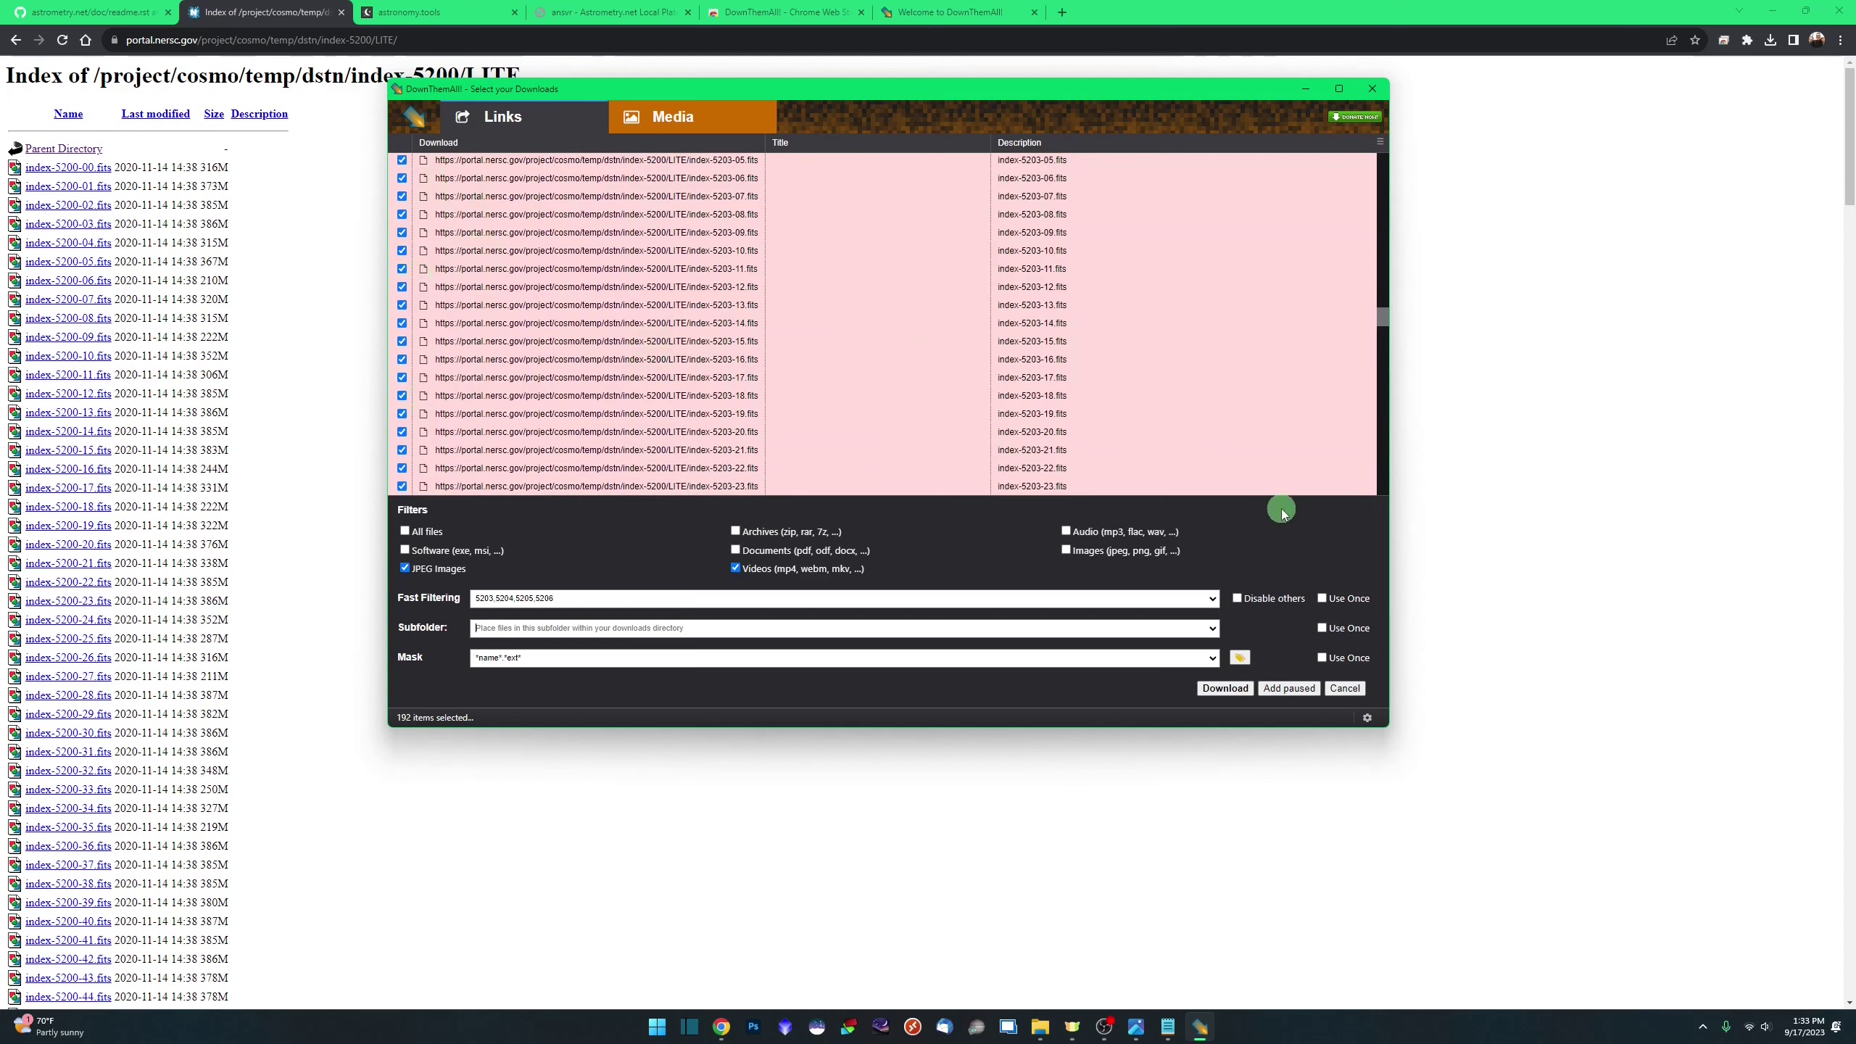
{"action": "left_click", "coordinate": [1213, 689]}
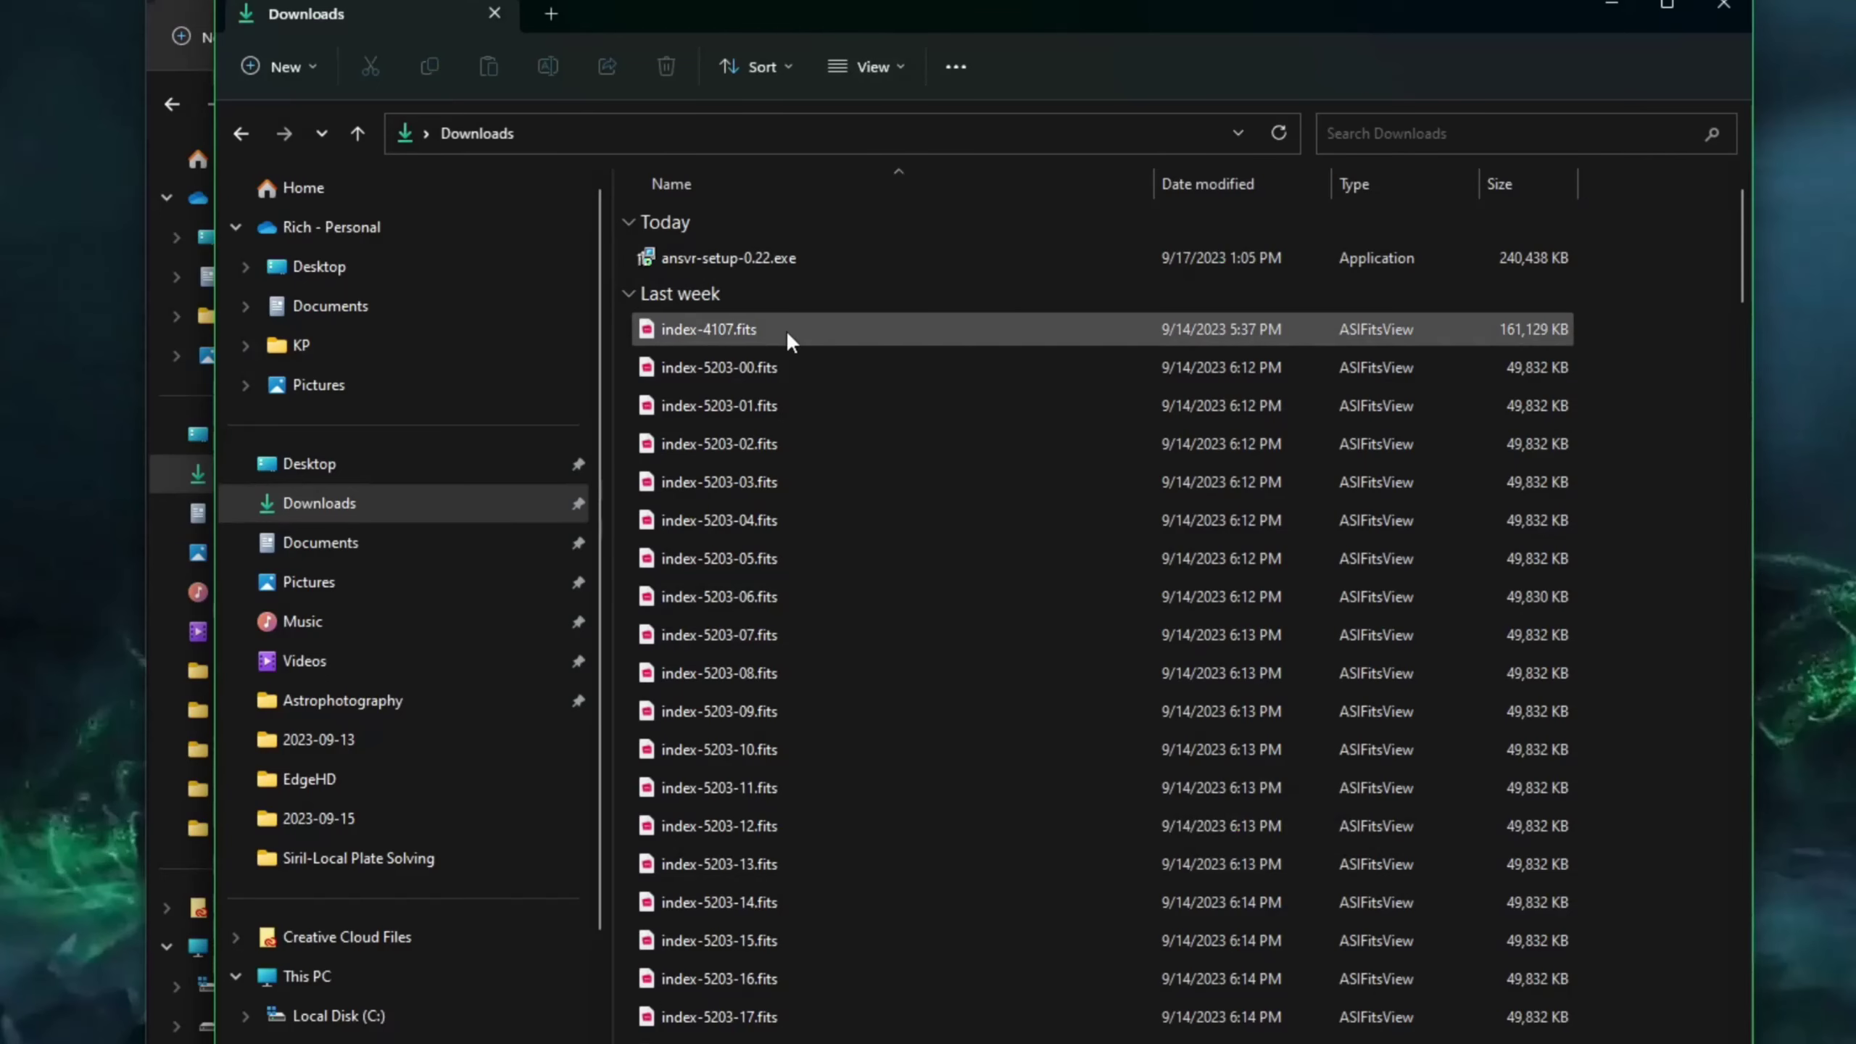
Copy index-4107.fits and all the 5203 to 5206 index files from Downloads into the cygwin_ansvr usr/share/astrometry/data folder
{"action": "left_click", "coordinate": [786, 331]}
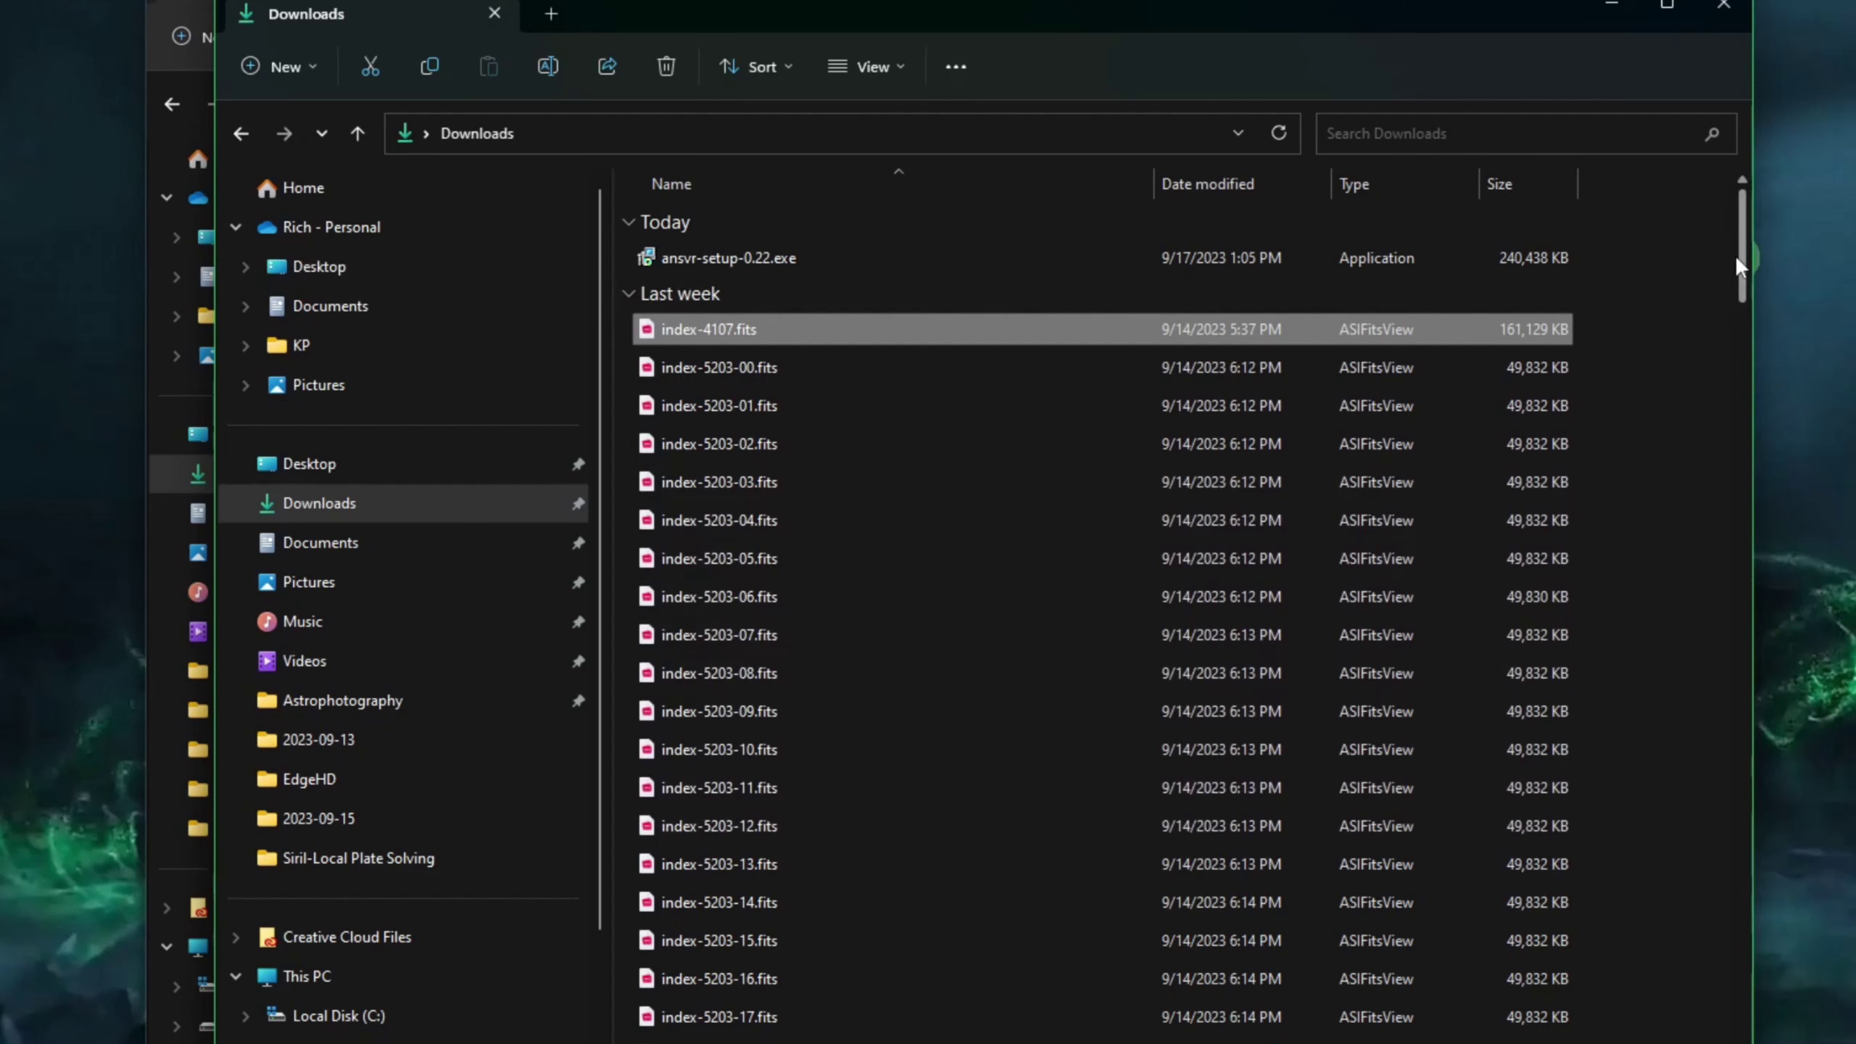
{"action": "left_click_drag", "start_coordinate": [1742, 236], "coordinate": [1739, 1034]}
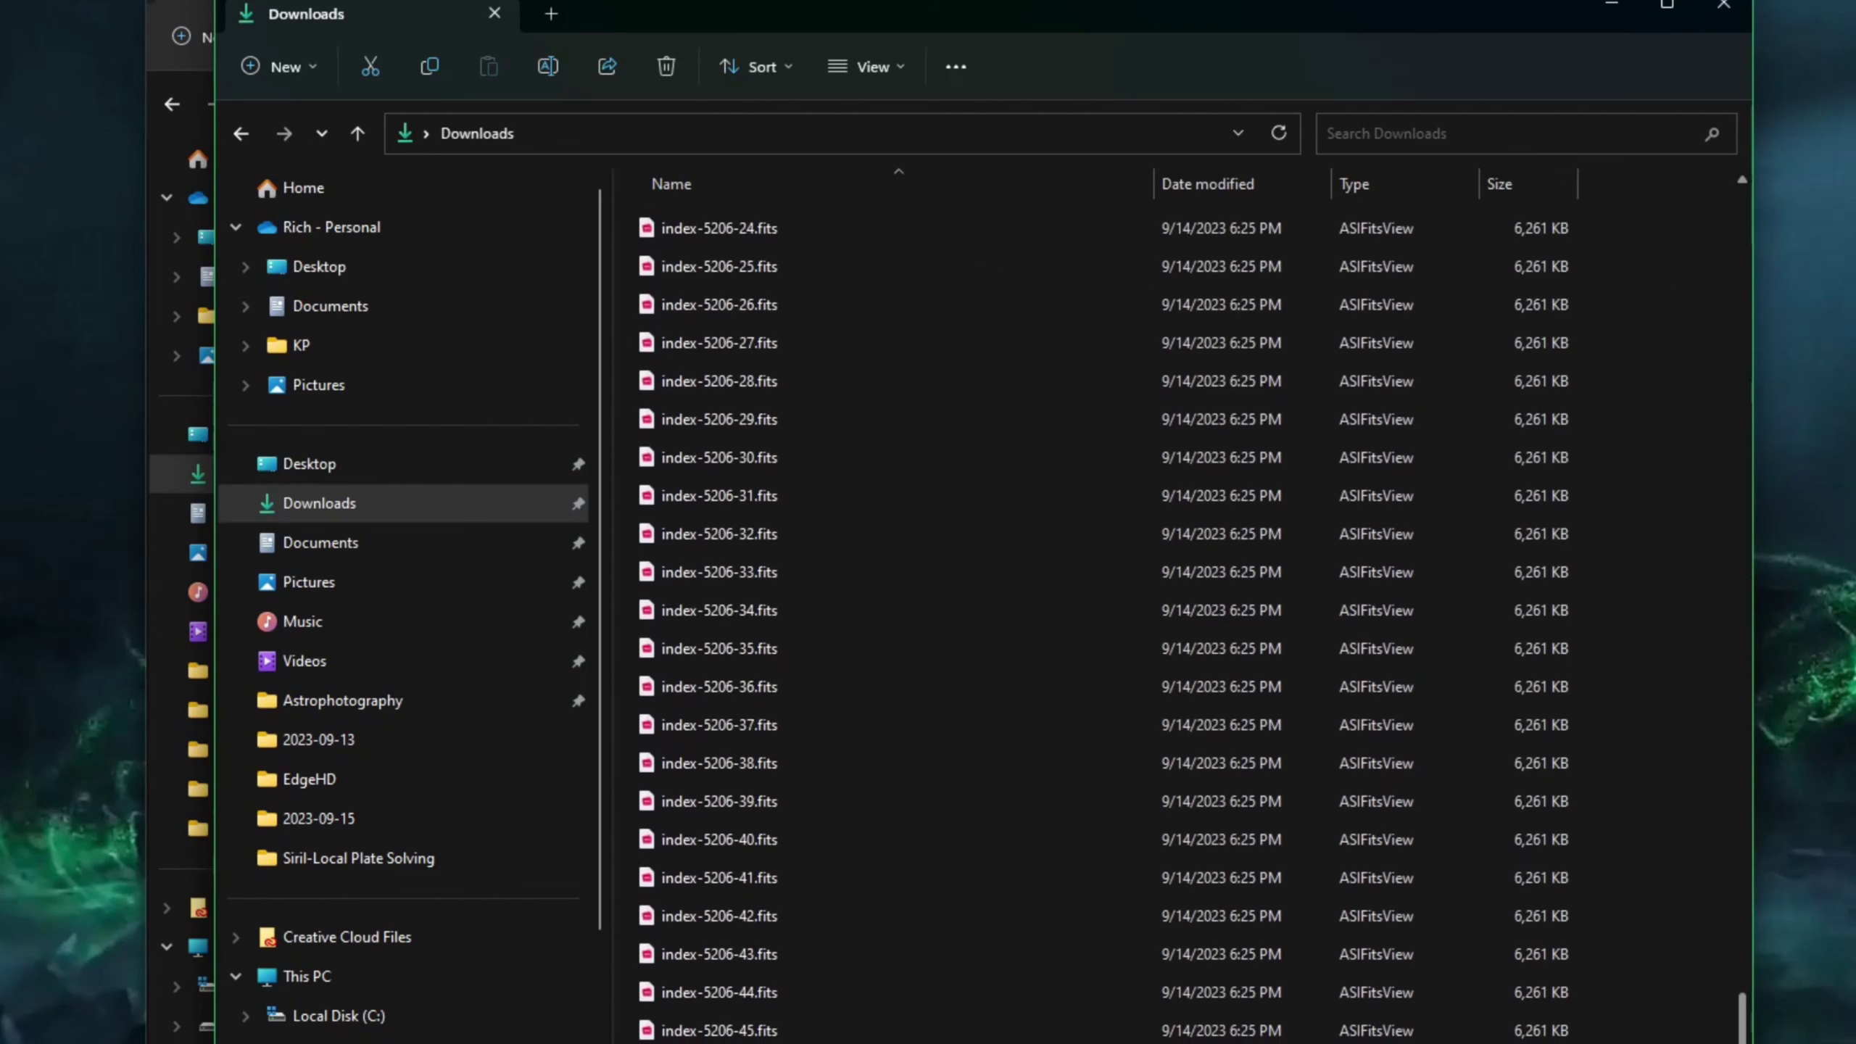
{"action": "key", "text": "ctrl+a"}
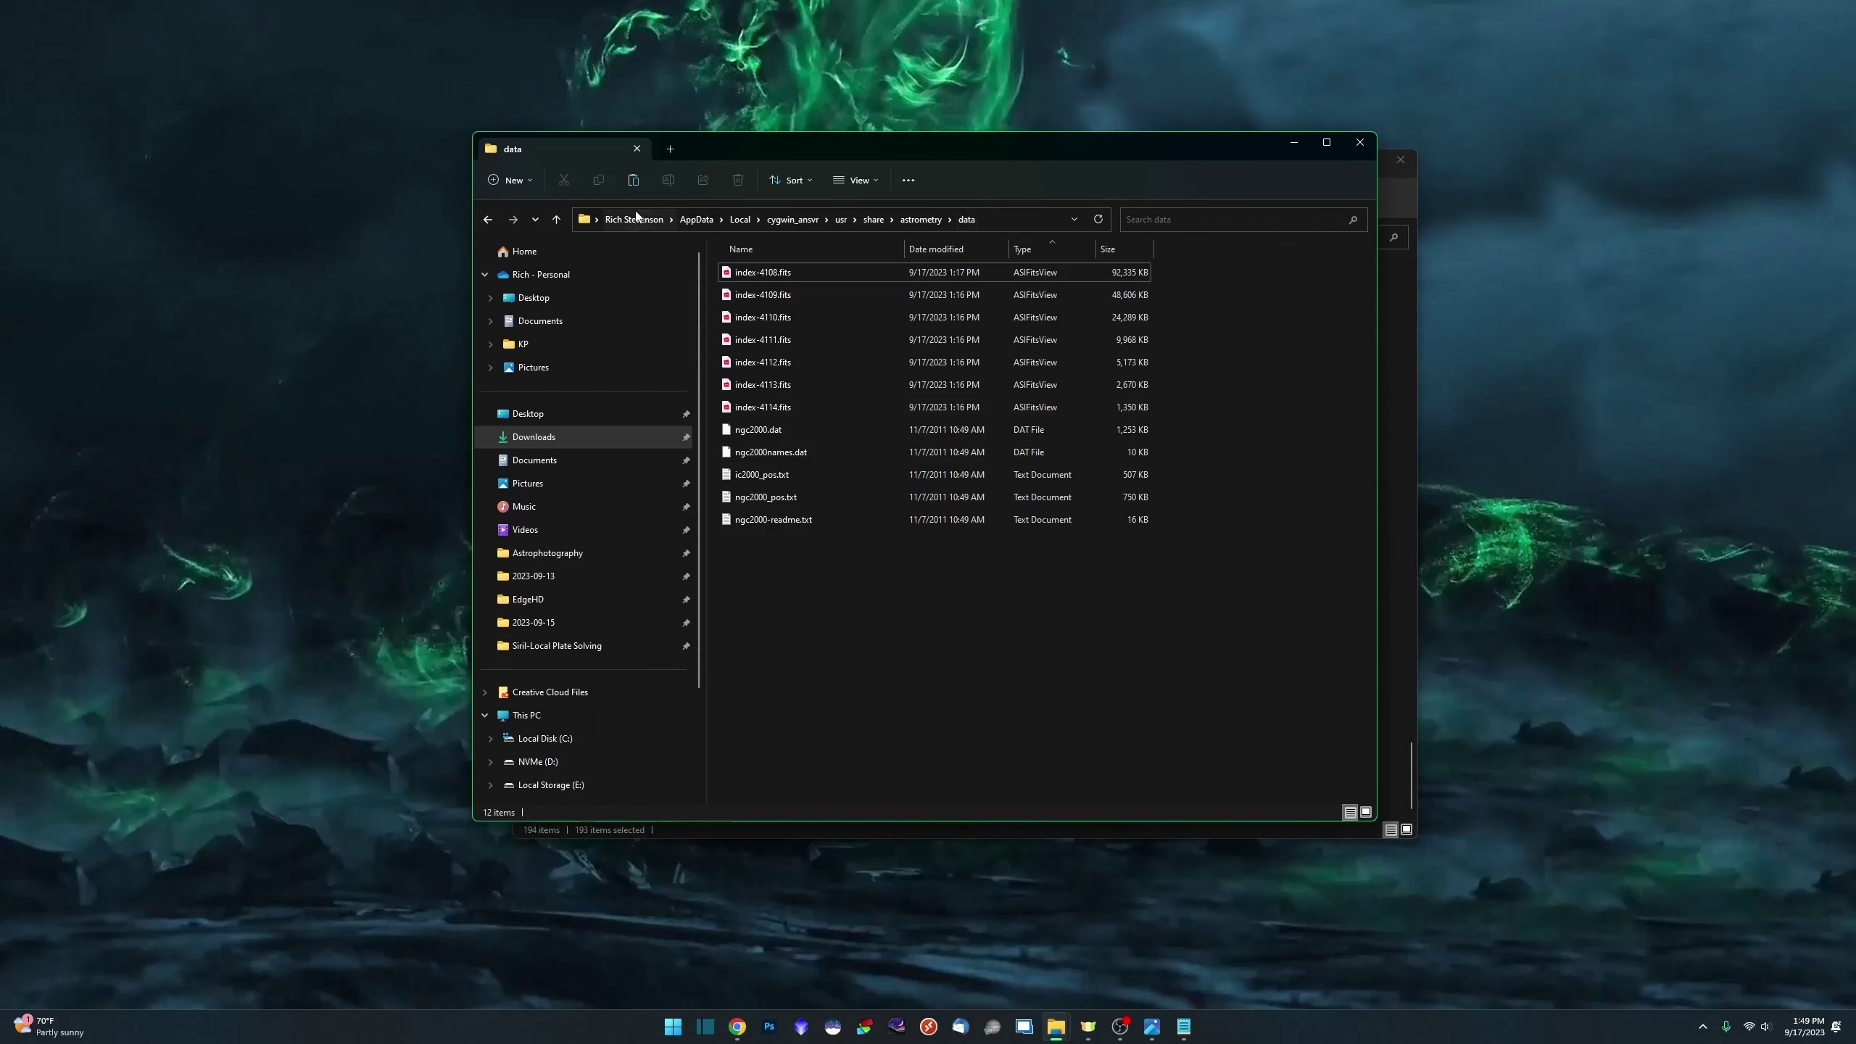
{"action": "left_click", "coordinate": [633, 181]}
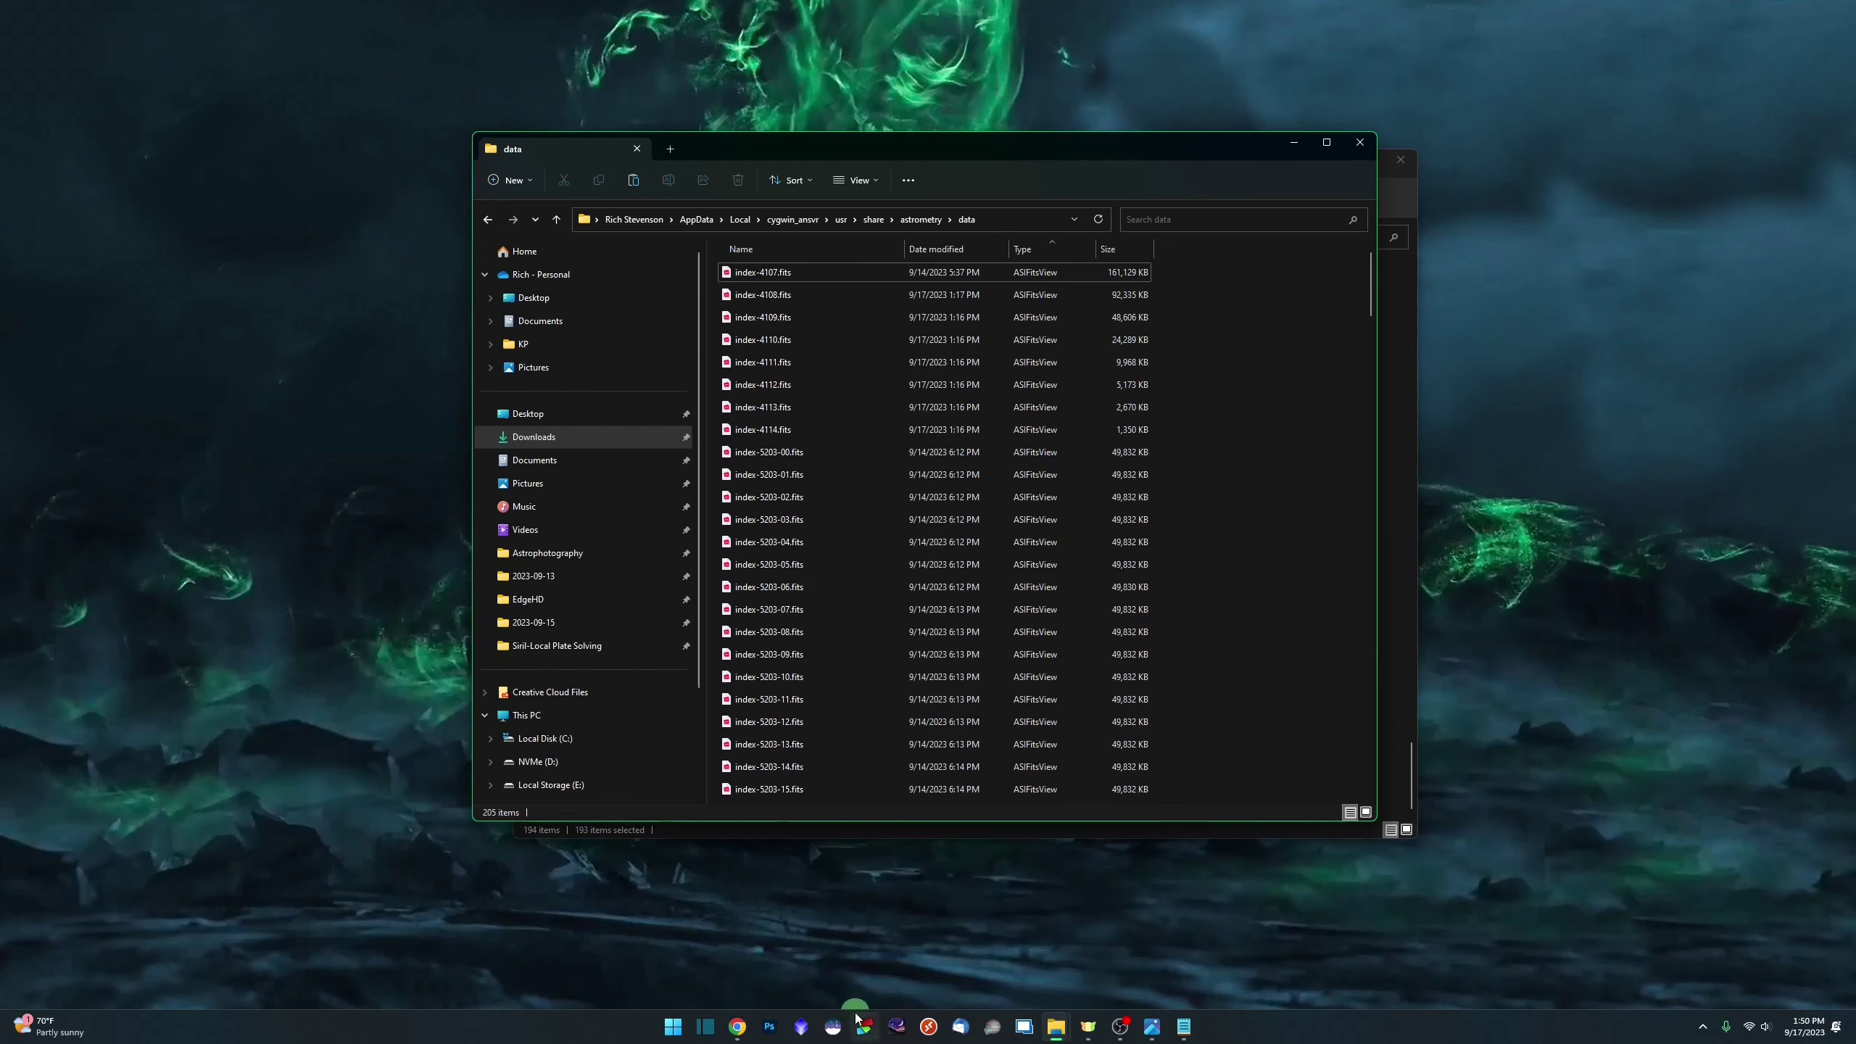
Switch to Siril and open the image result_24000s.fit from the EdgeHD 2023-09-15 session folder
{"action": "left_click", "coordinate": [939, 930]}
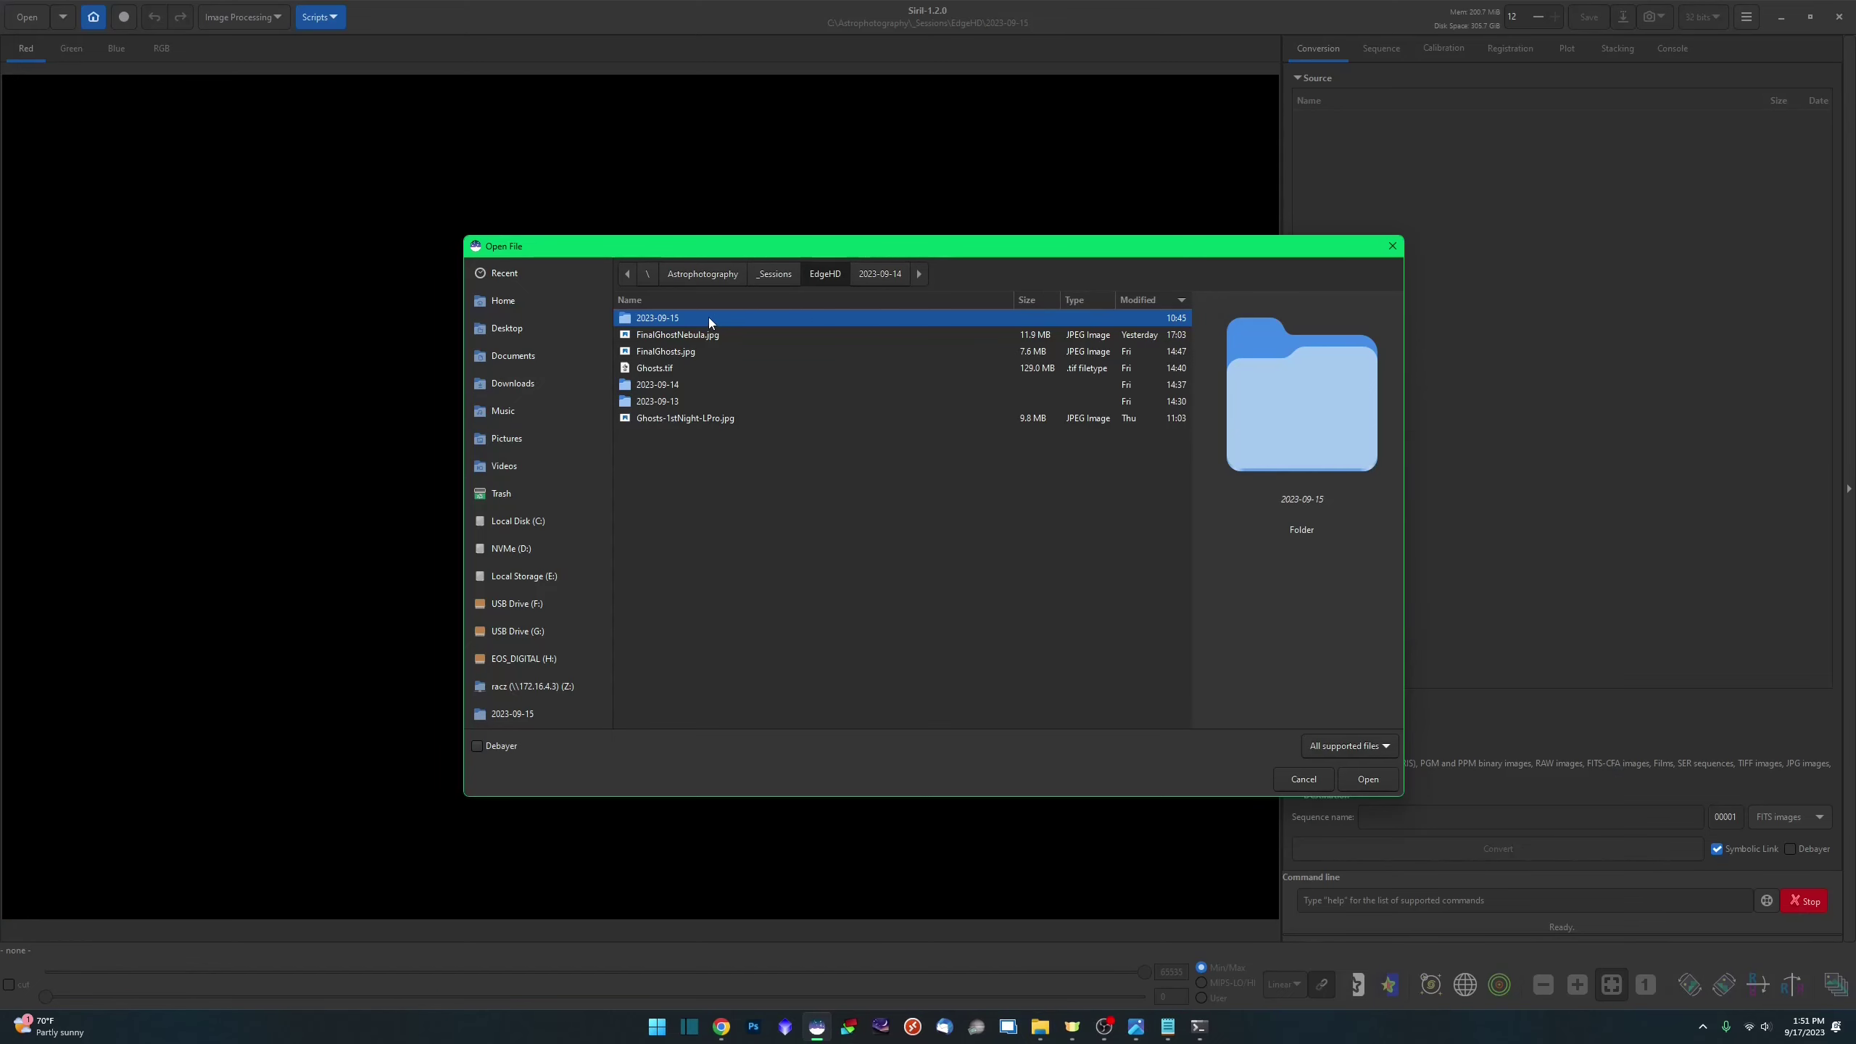
{"action": "double_click", "coordinate": [730, 517]}
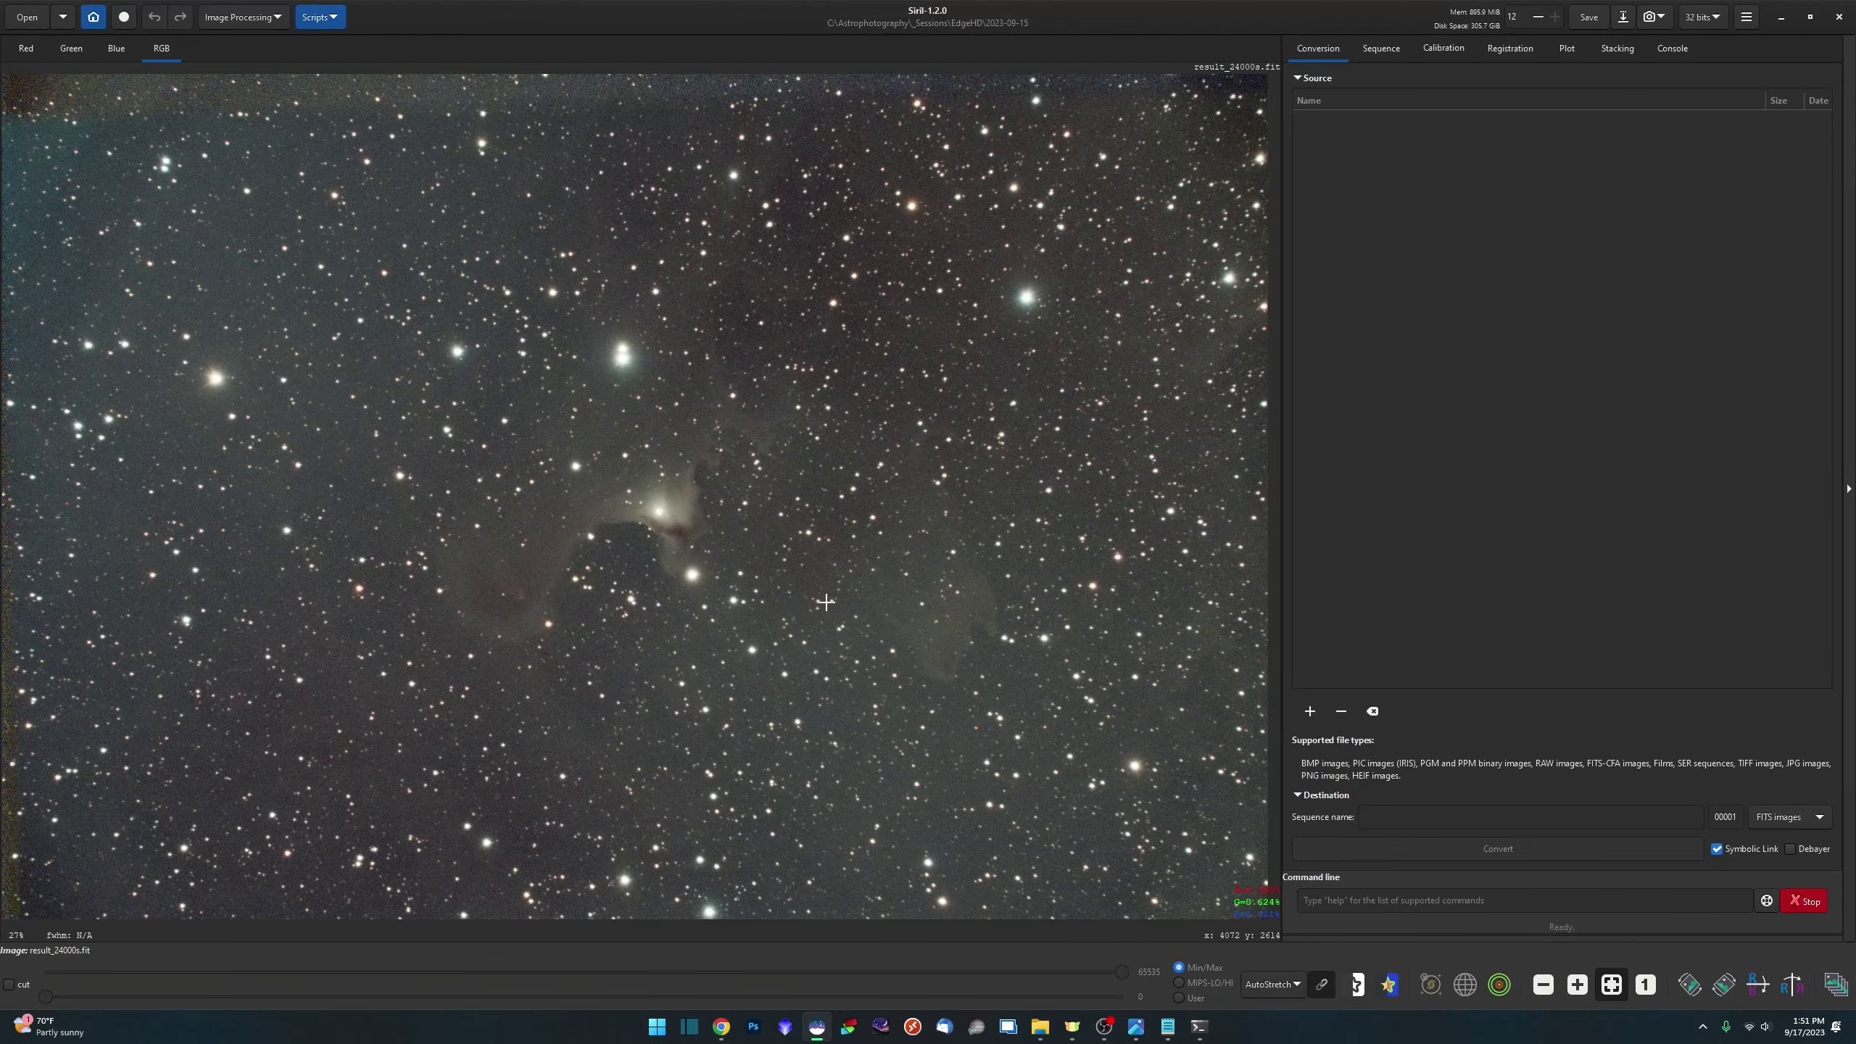
Try to run Photometric Color Calibration on the image with the NOMAD catalogue before plate solving it separately
{"action": "left_click", "coordinate": [240, 17]}
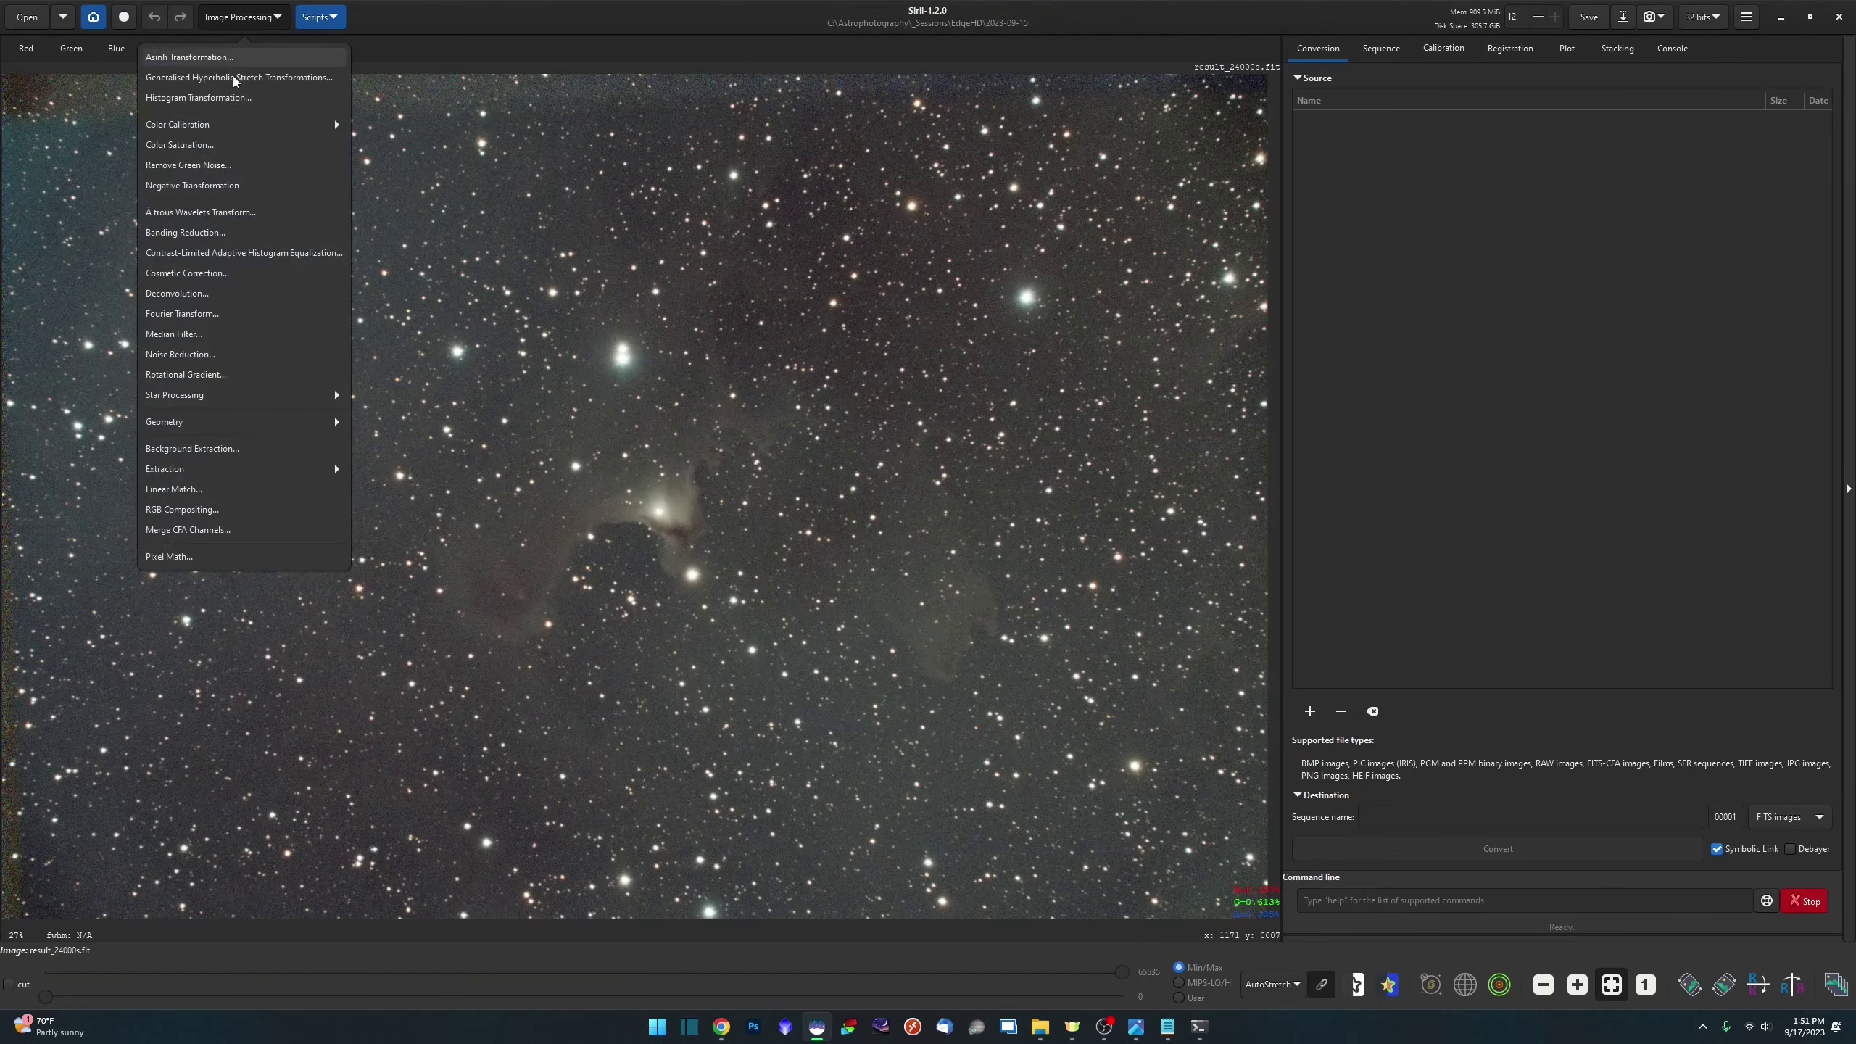
{"action": "left_click", "coordinate": [239, 123]}
{"action": "left_click", "coordinate": [234, 105]}
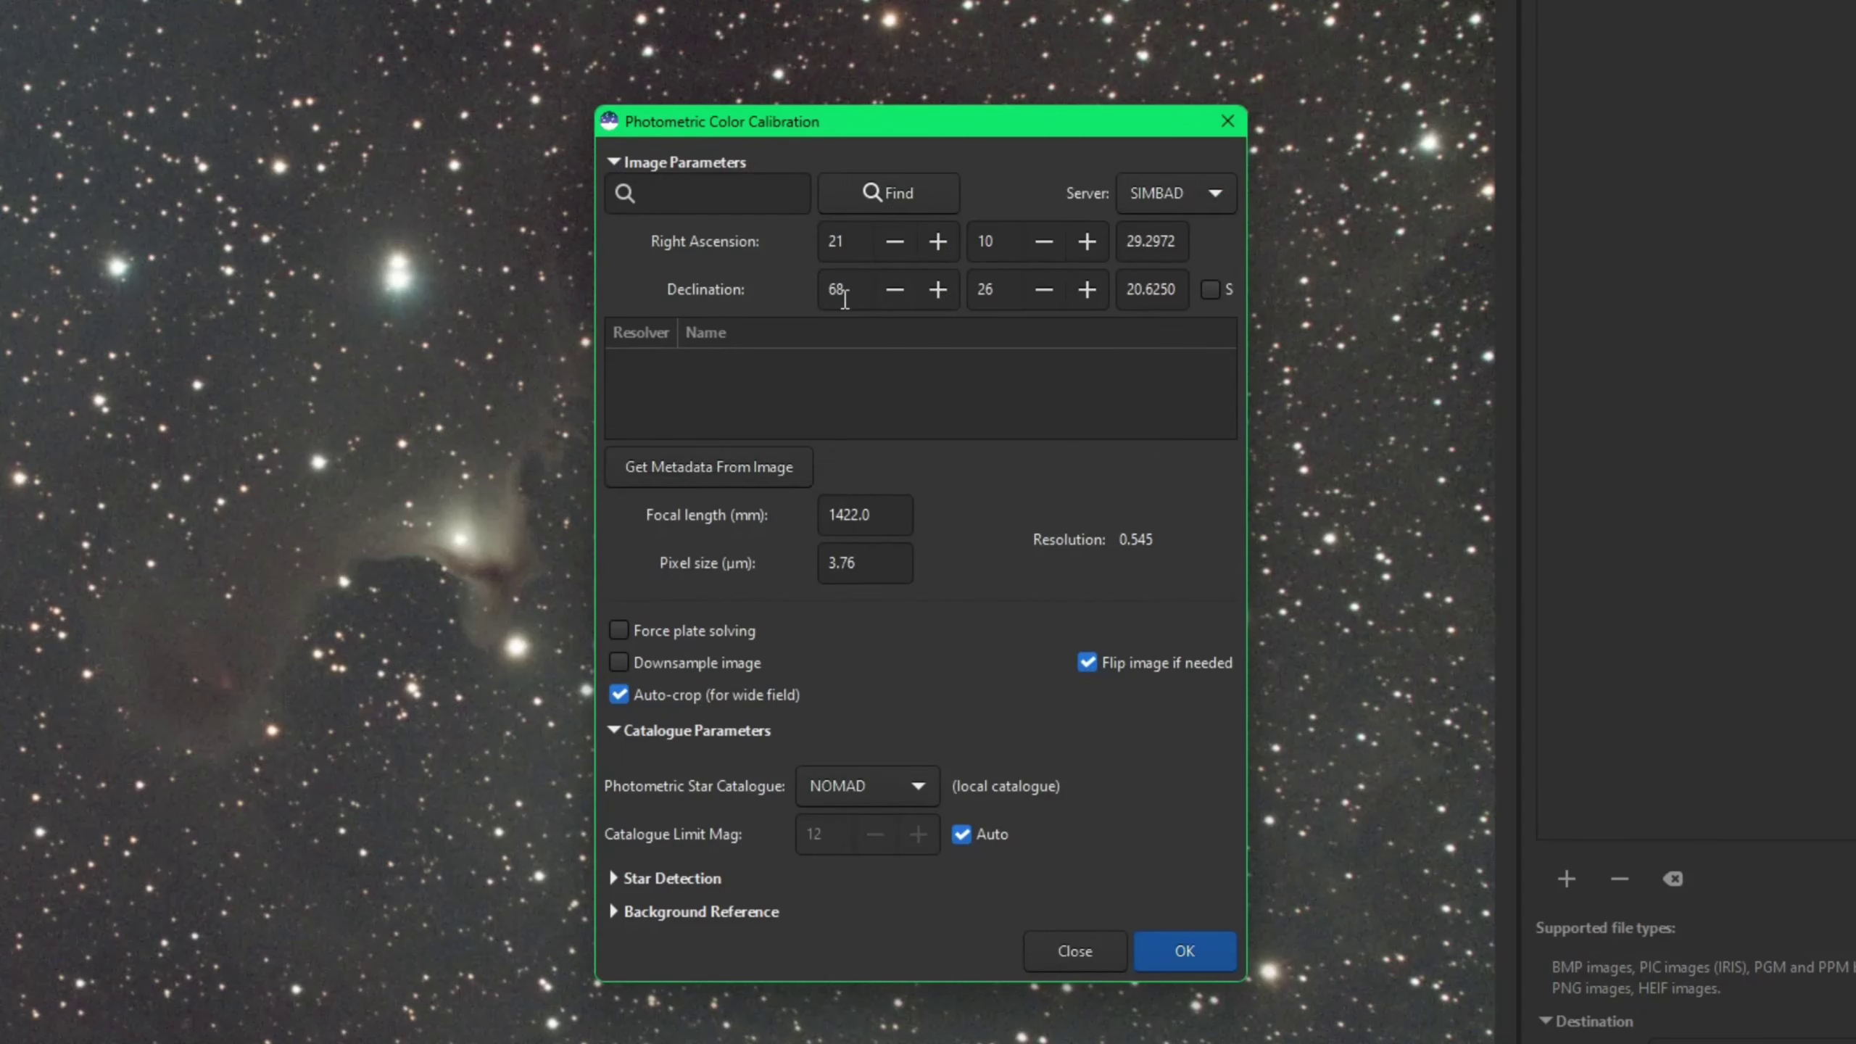
{"action": "mouse_move", "coordinate": [1013, 378]}
{"action": "left_click", "coordinate": [1204, 949]}
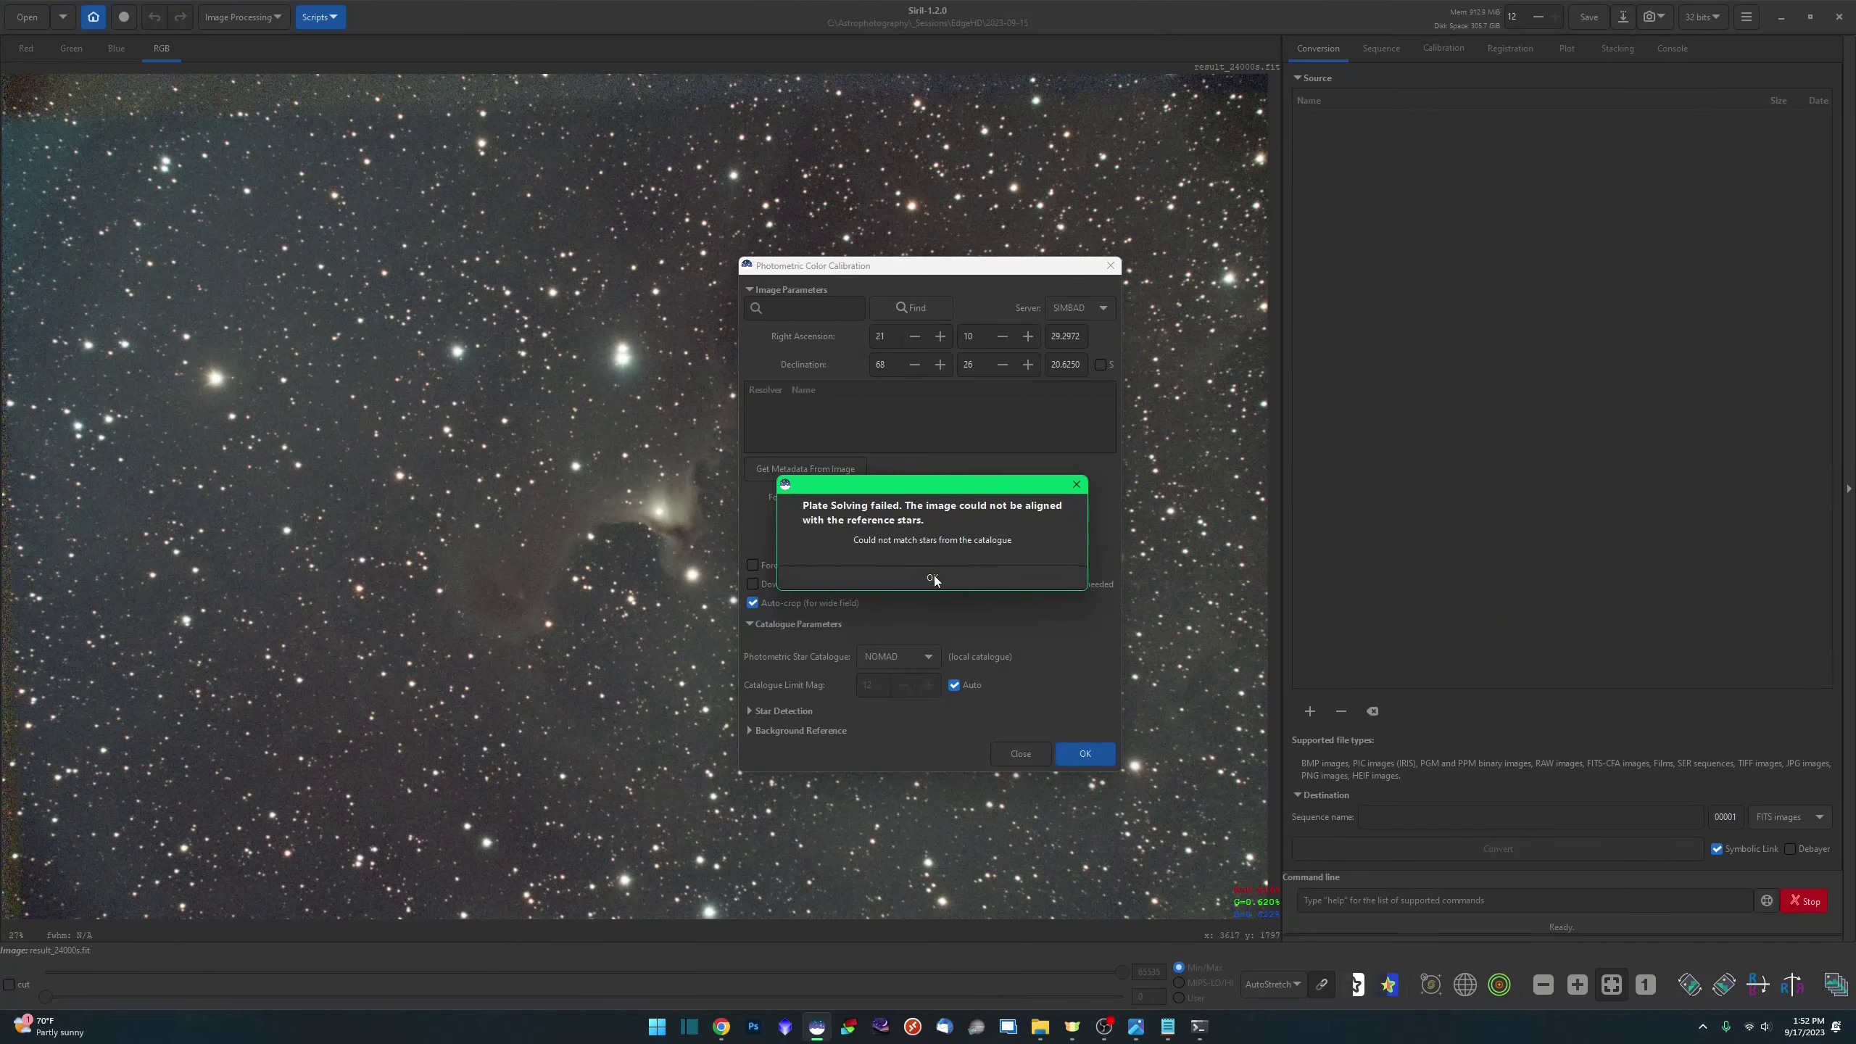
{"action": "left_click", "coordinate": [932, 578]}
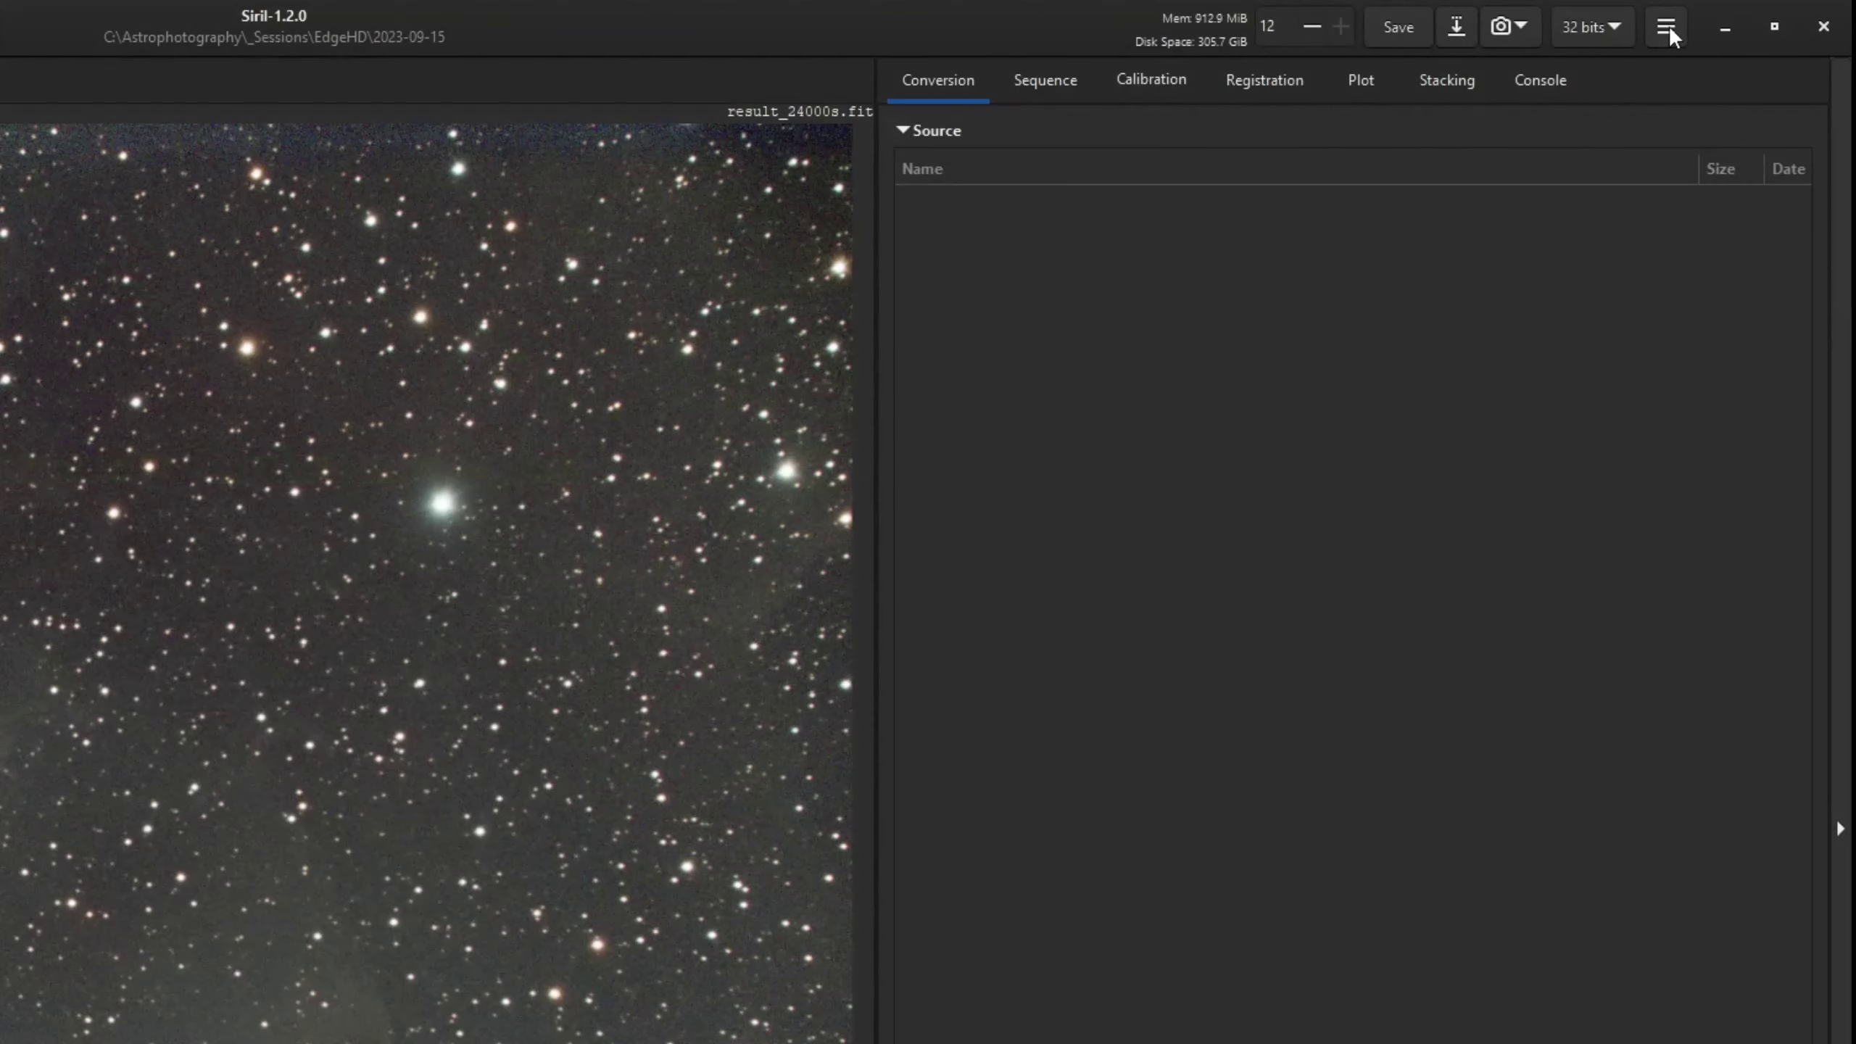
Plate solve the image with the local astrometry.net solver, with auto-crop turned off, and close the Image Plate Solver
{"action": "left_click", "coordinate": [1670, 34]}
{"action": "left_click", "coordinate": [1673, 99]}
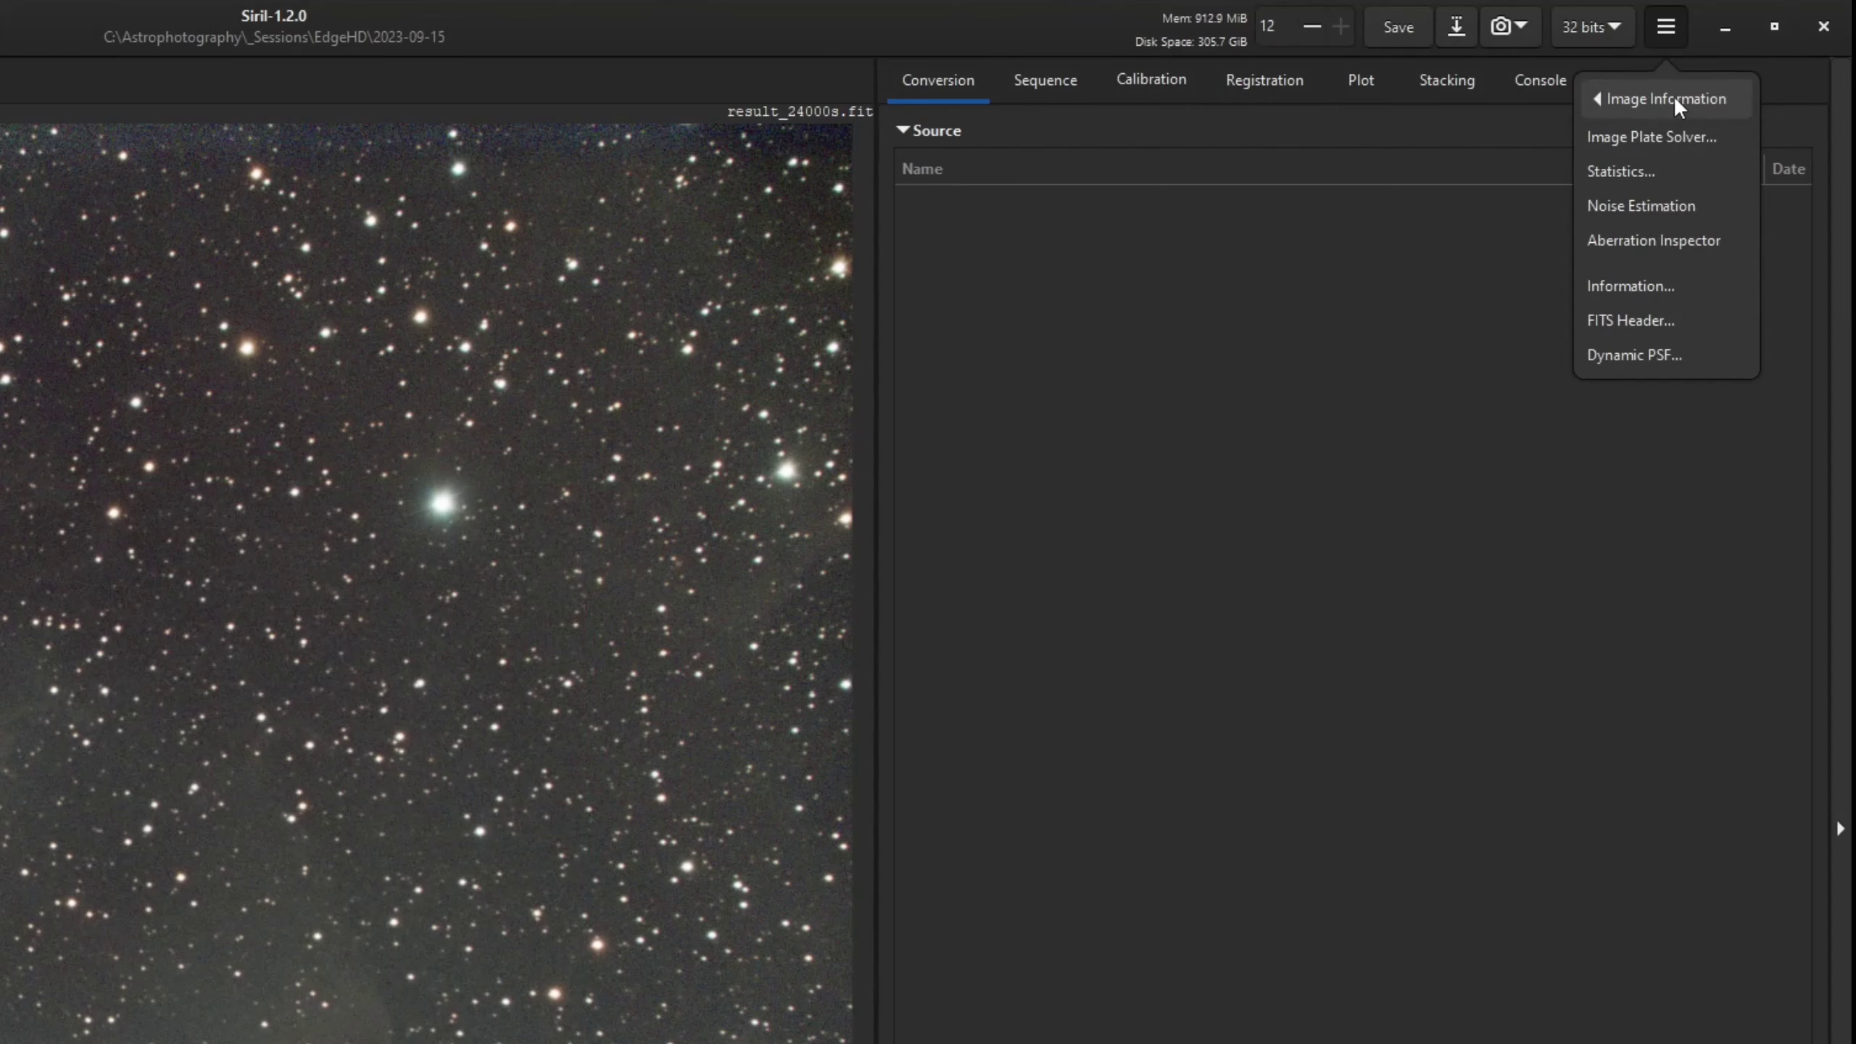
{"action": "left_click", "coordinate": [1679, 134]}
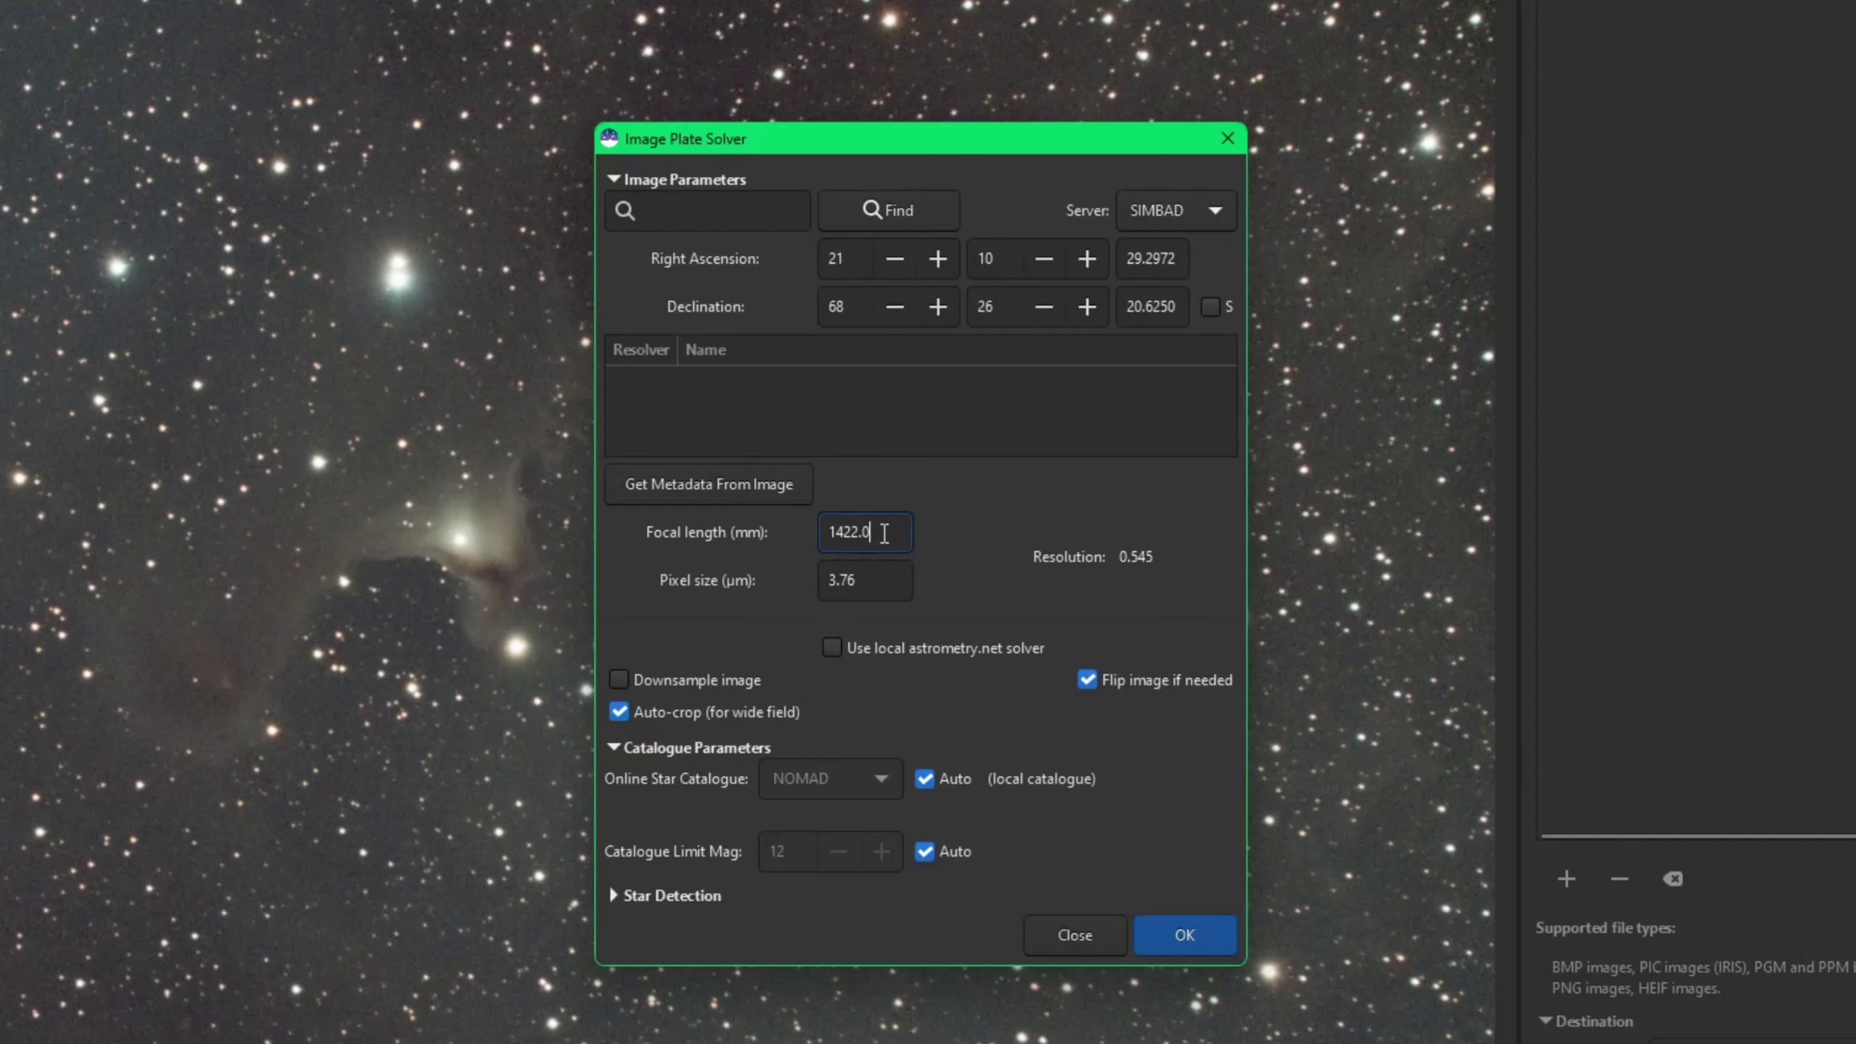
{"action": "left_click", "coordinate": [909, 535]}
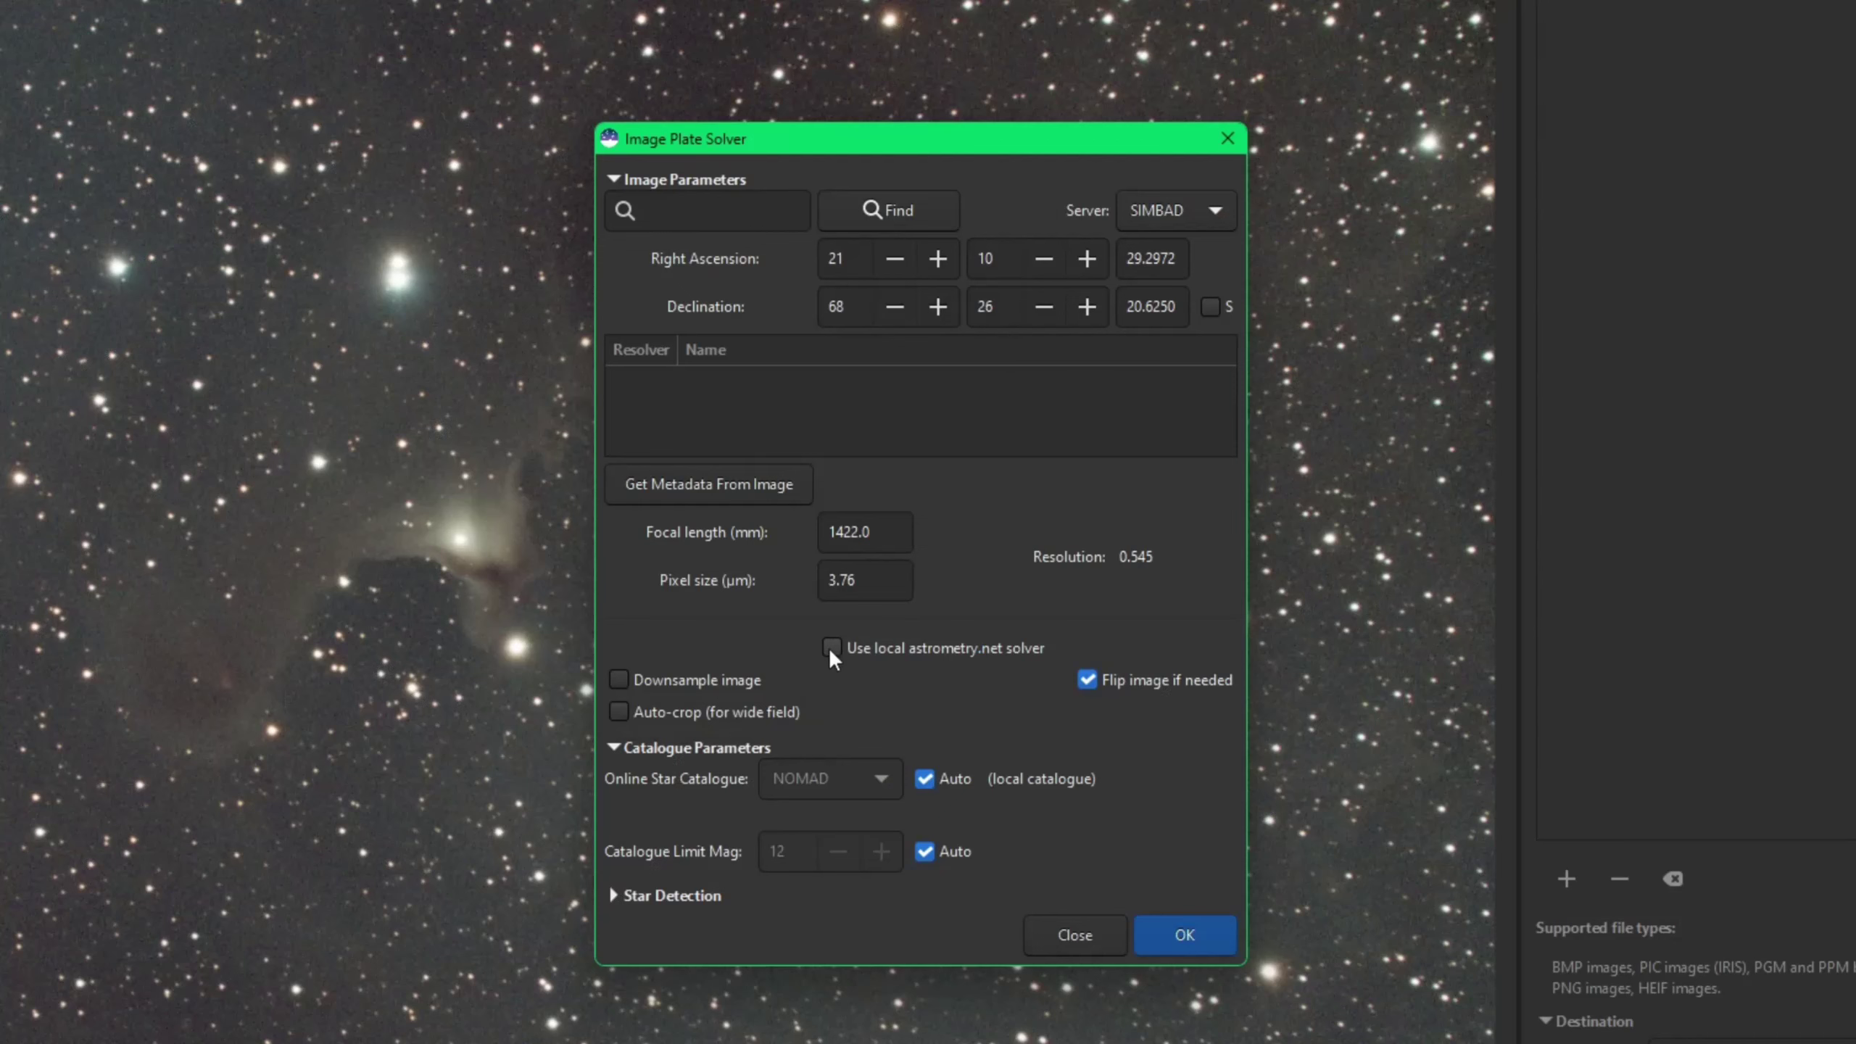
{"action": "left_click", "coordinate": [877, 576]}
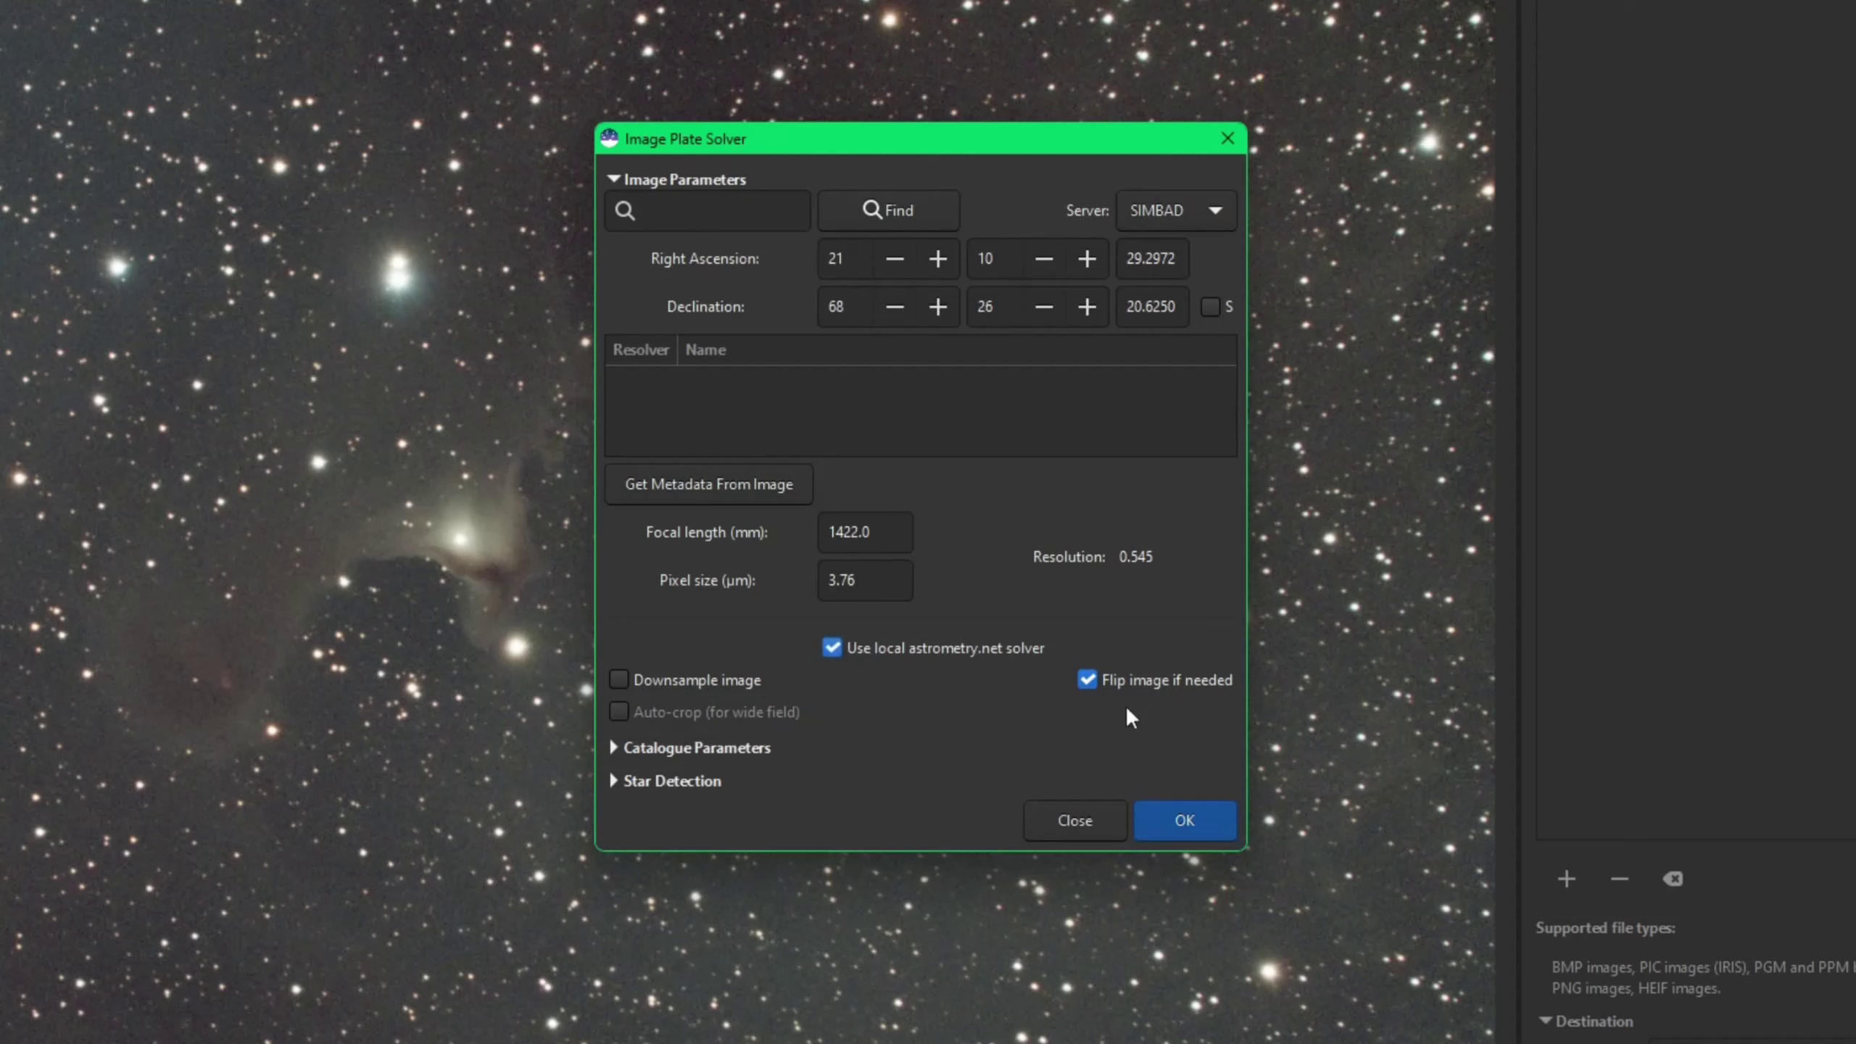
{"action": "left_click", "coordinate": [1175, 818]}
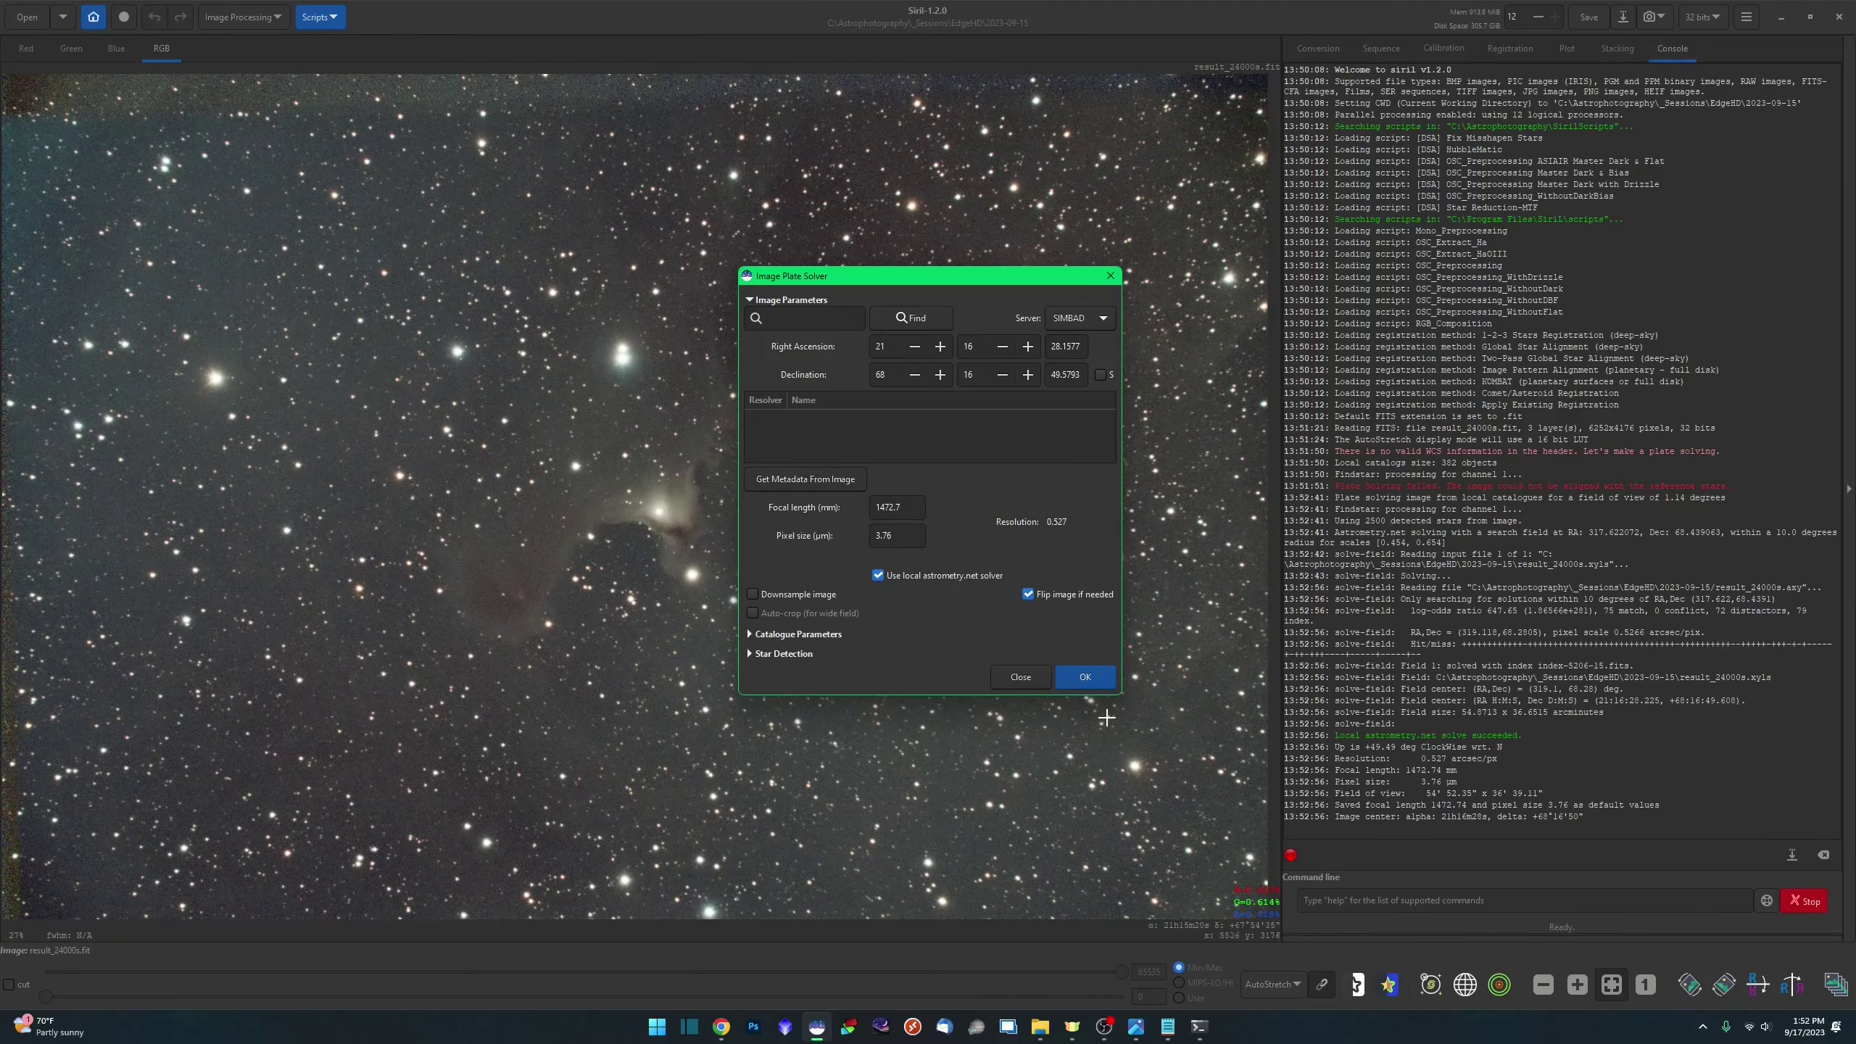
{"action": "left_click", "coordinate": [1014, 677]}
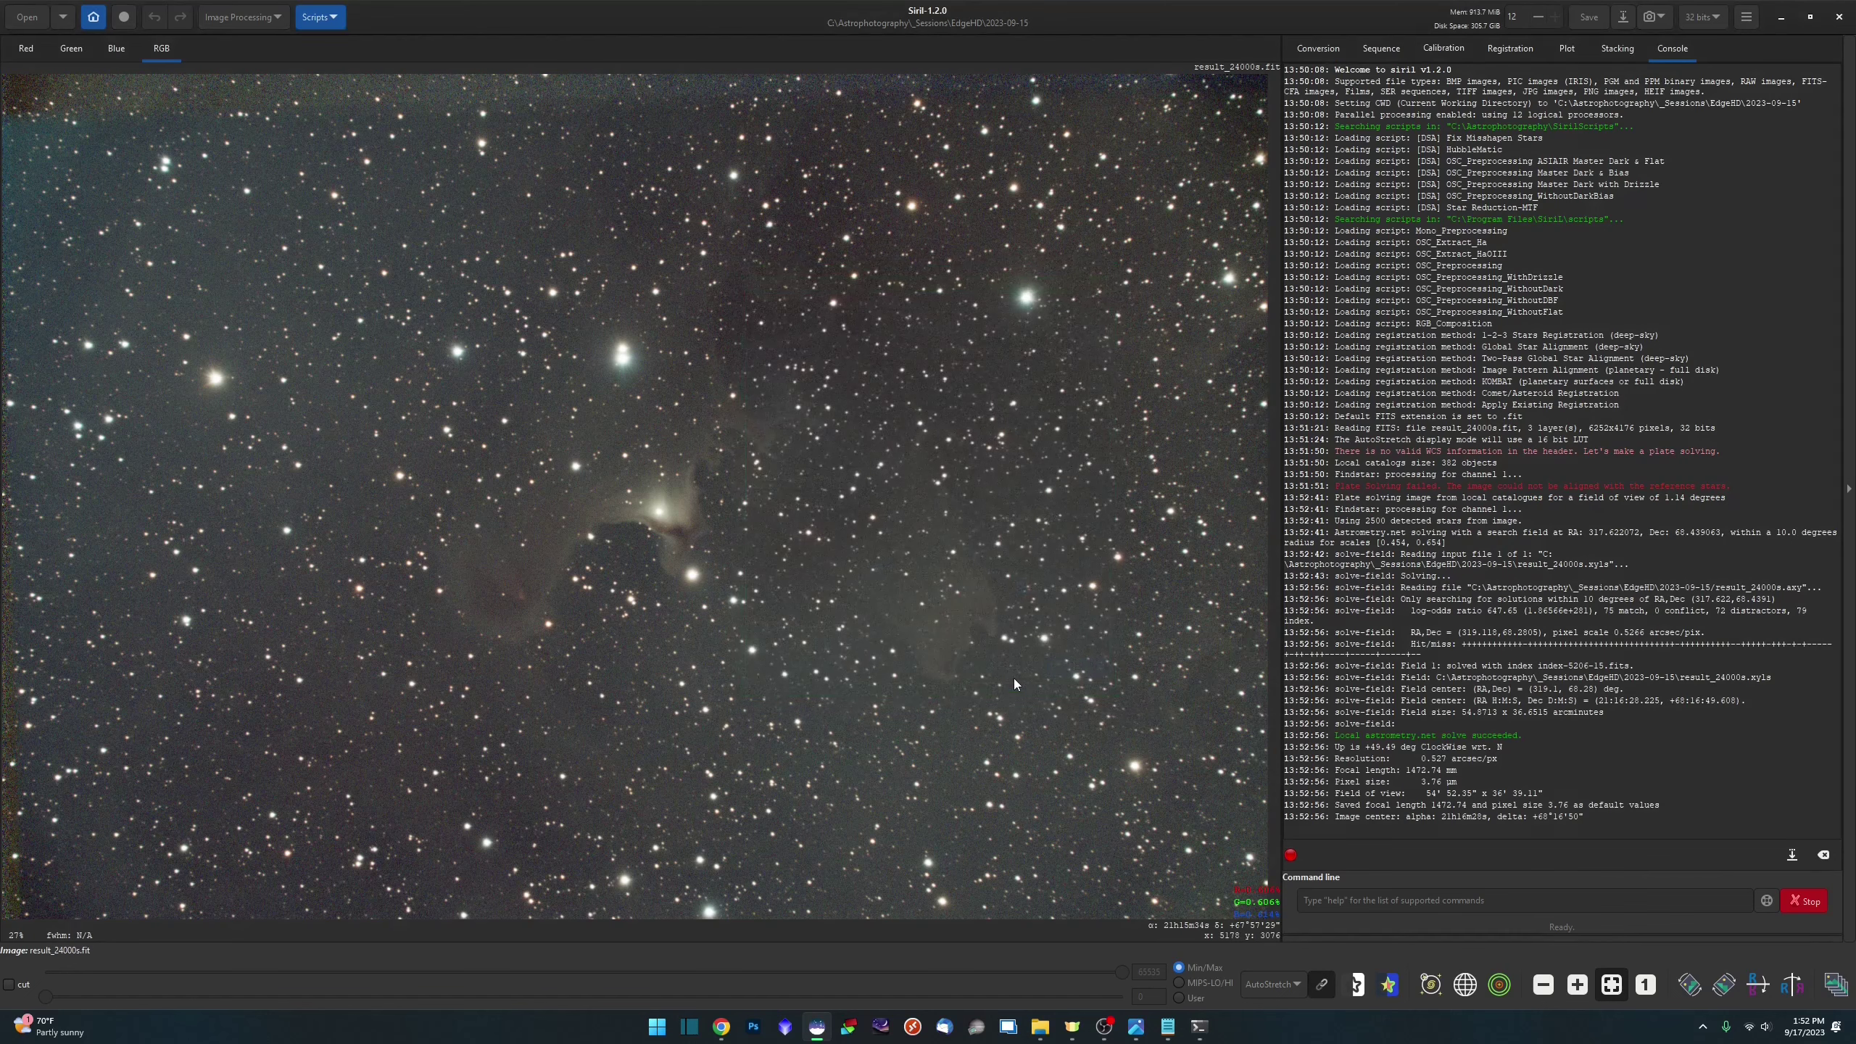
Run Photometric Color Calibration on the plate-solved image with the NOMAD catalogue and turn on the celestial object annotations
{"action": "left_click", "coordinate": [246, 20]}
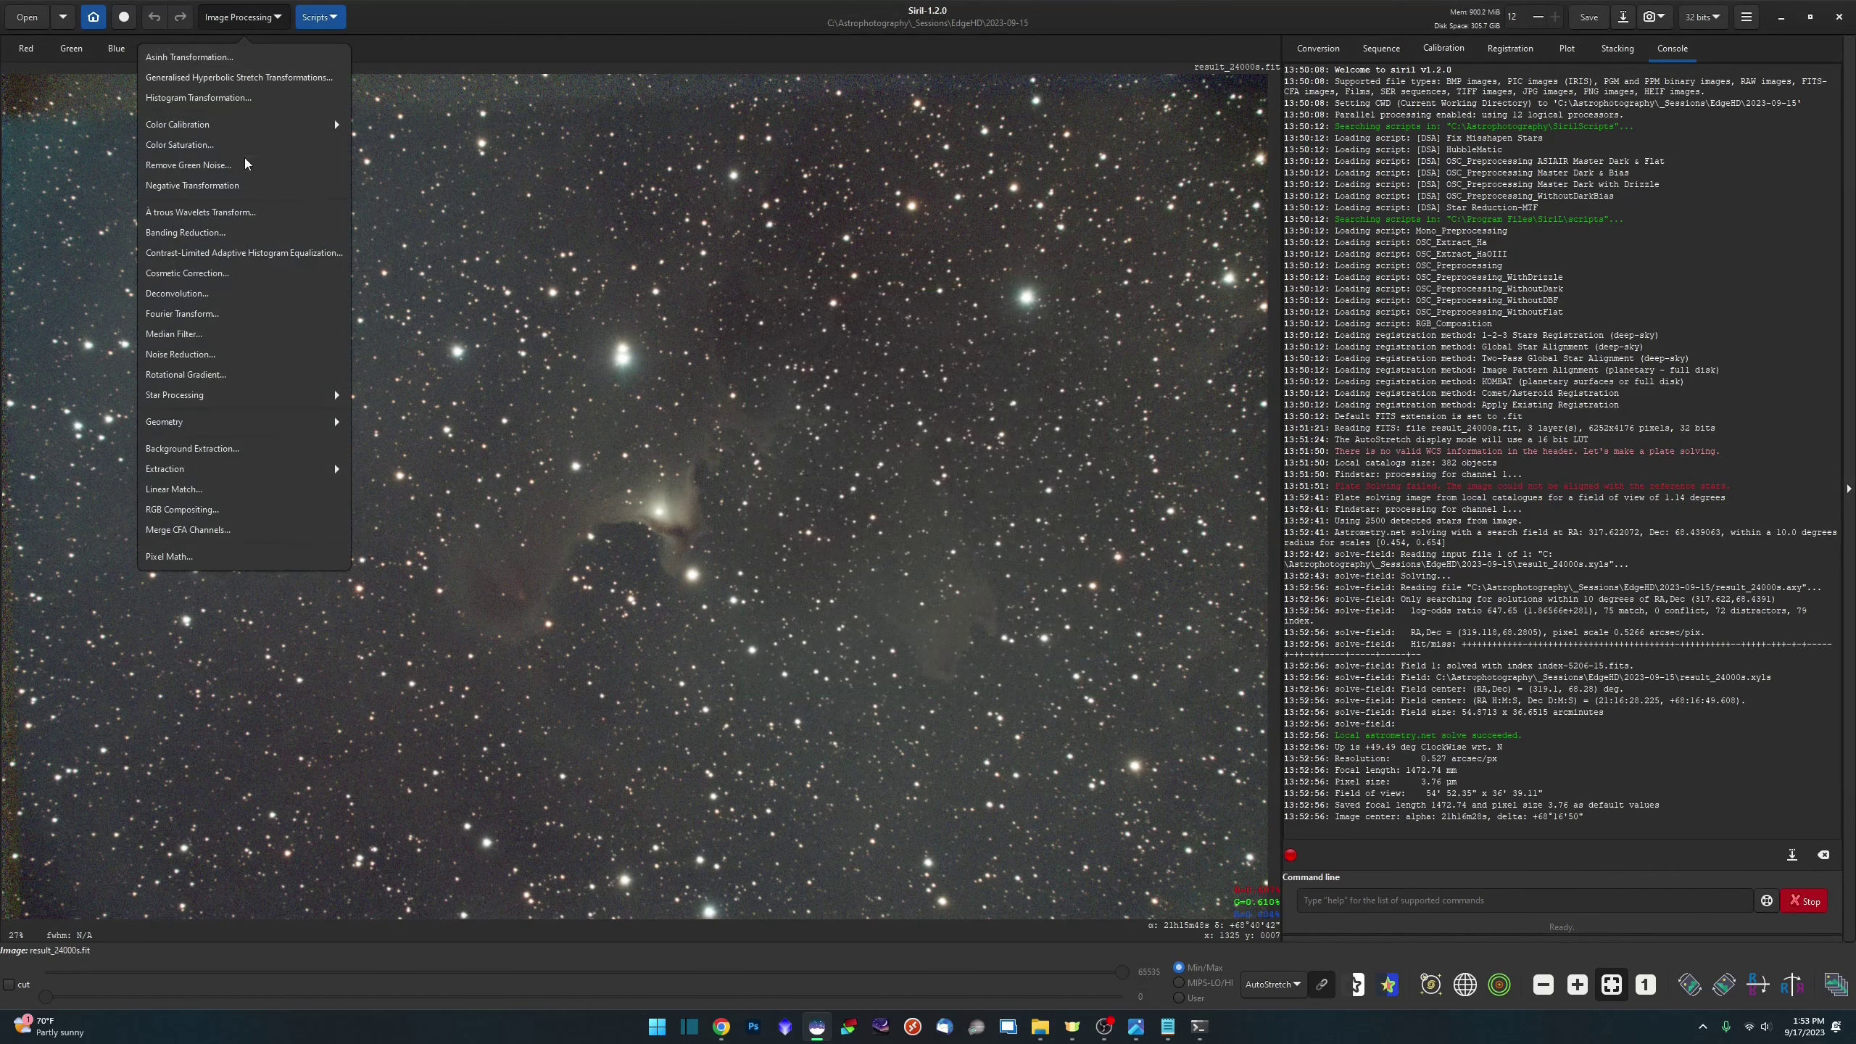
{"action": "left_click", "coordinate": [244, 125]}
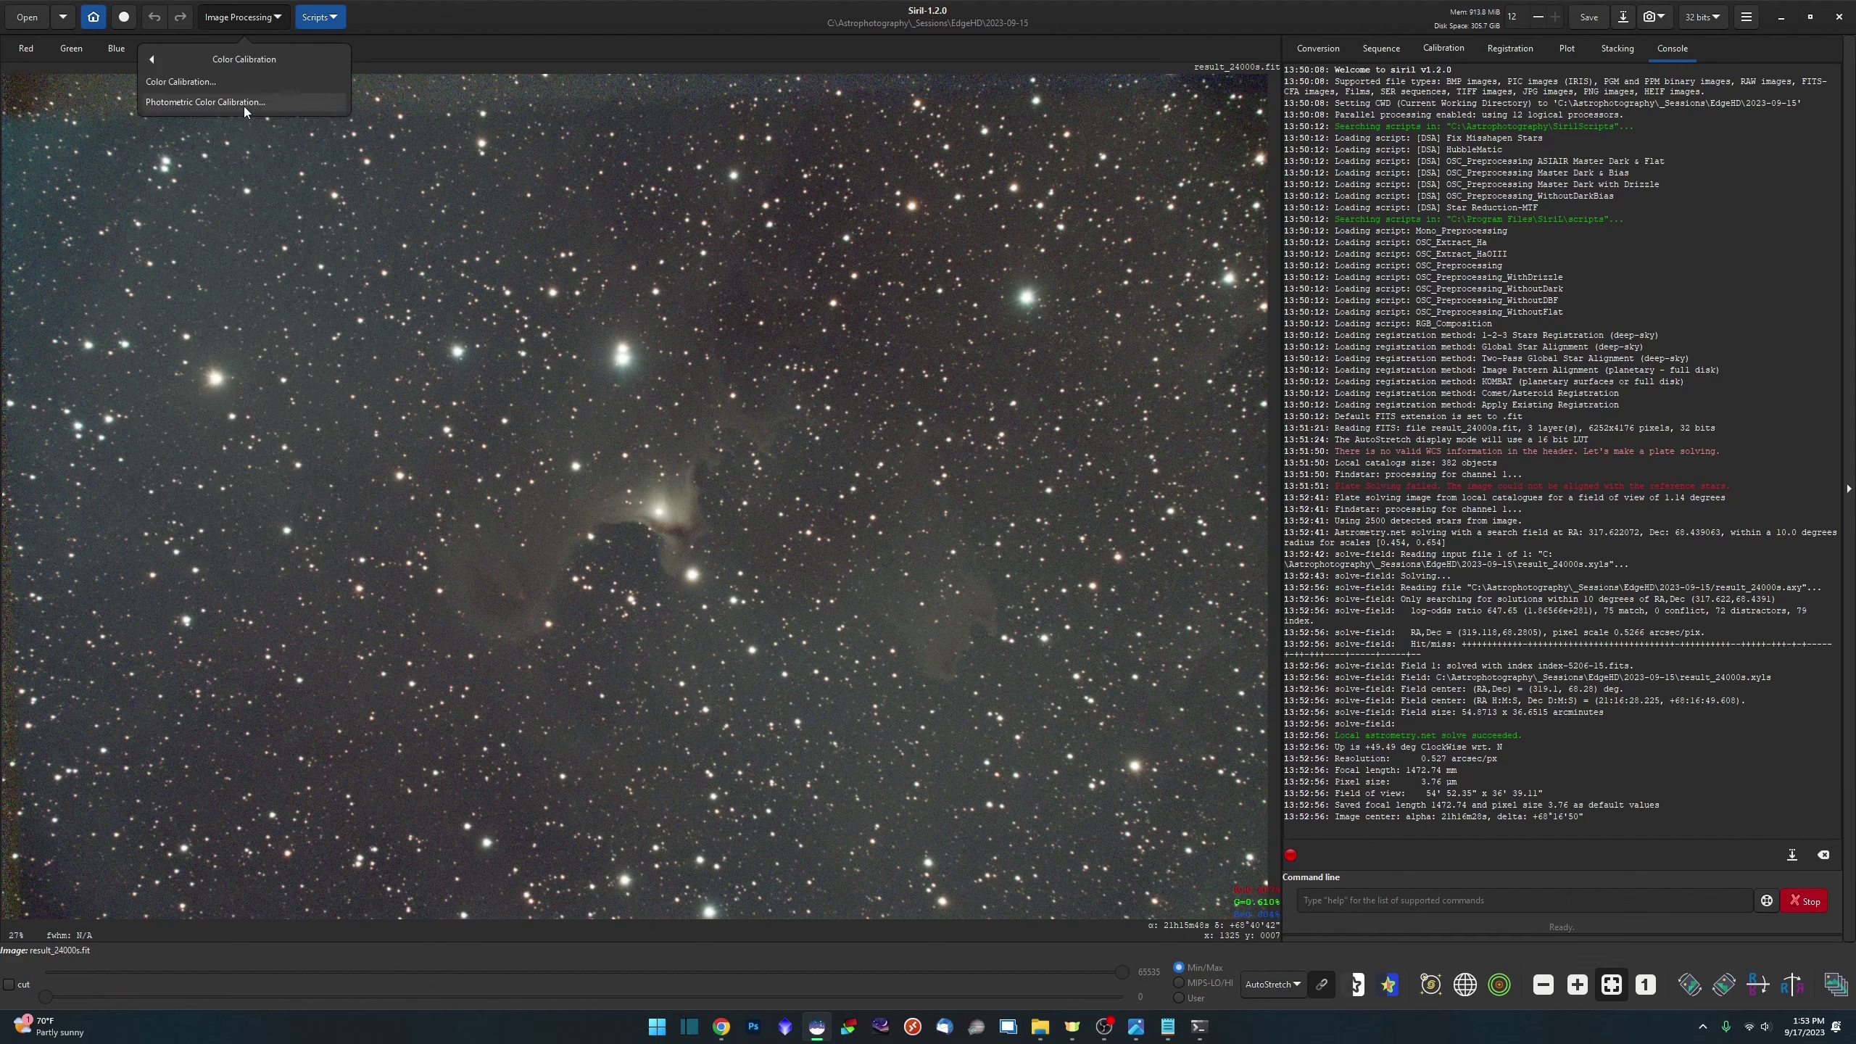
{"action": "left_click", "coordinate": [243, 103]}
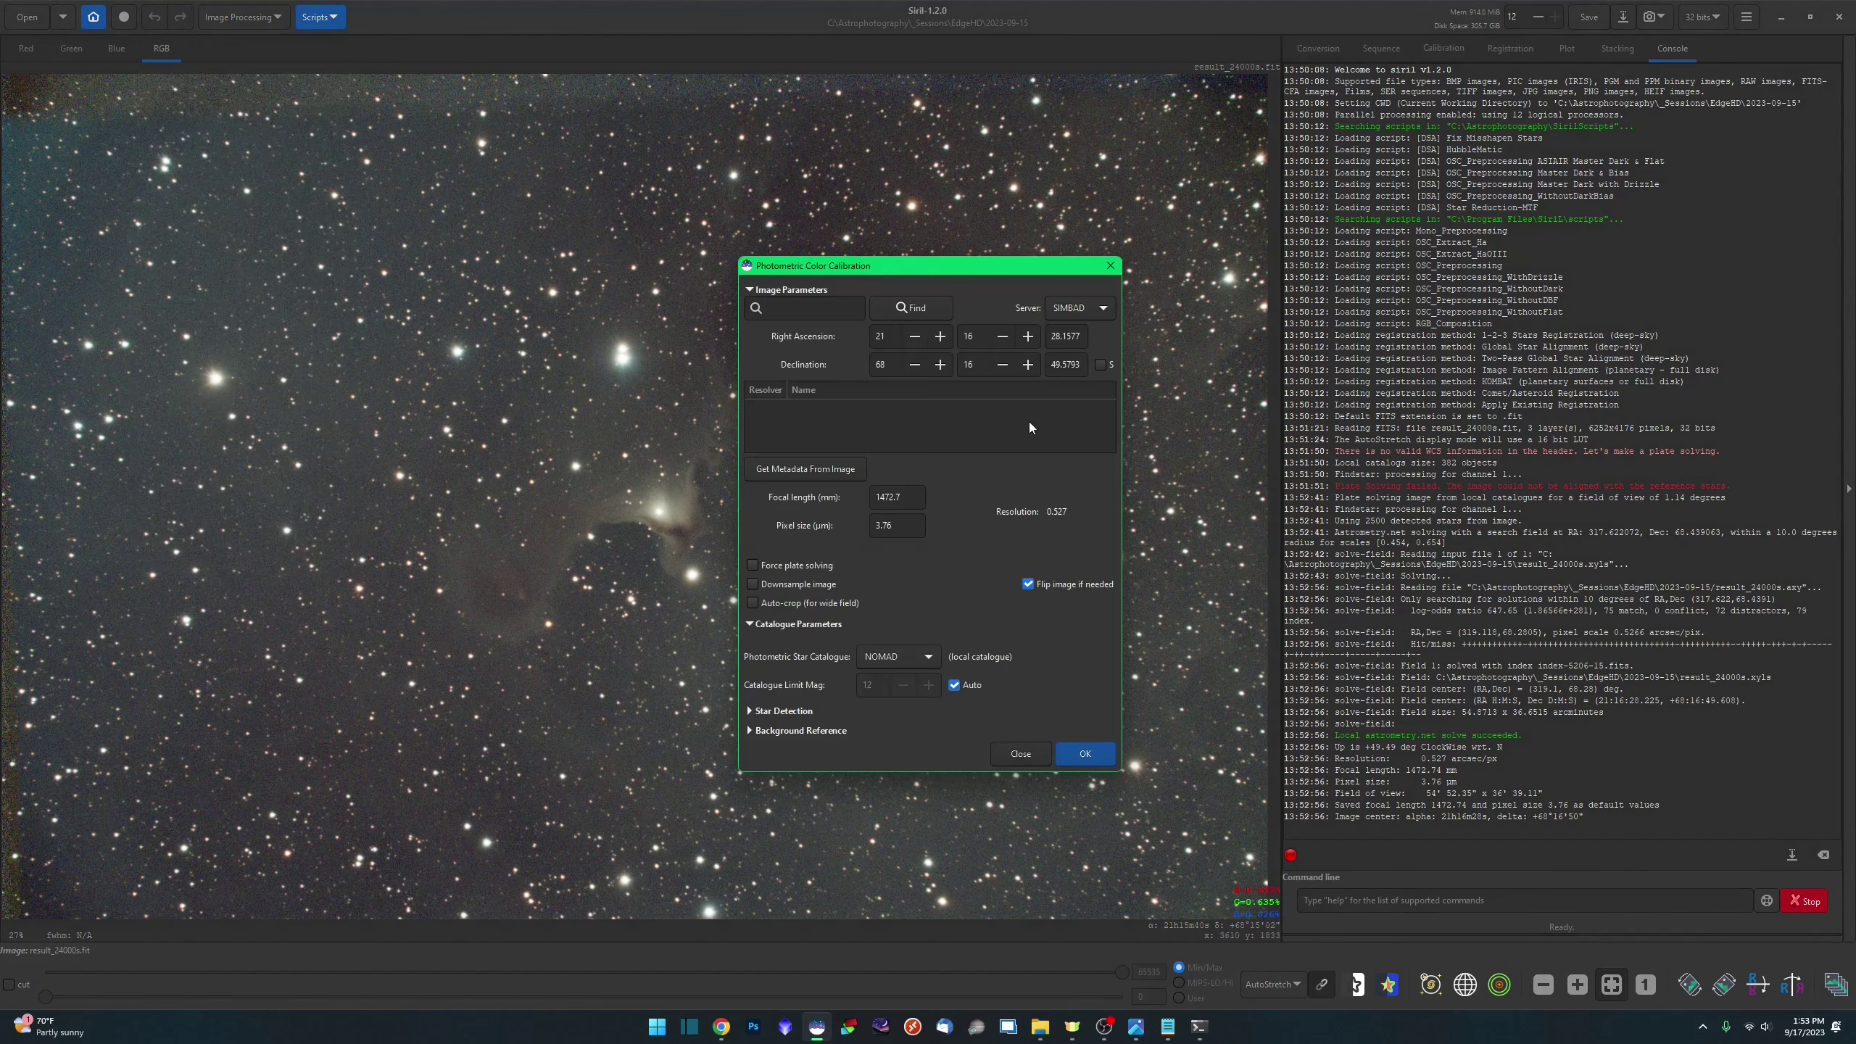
{"action": "left_click", "coordinate": [1085, 754]}
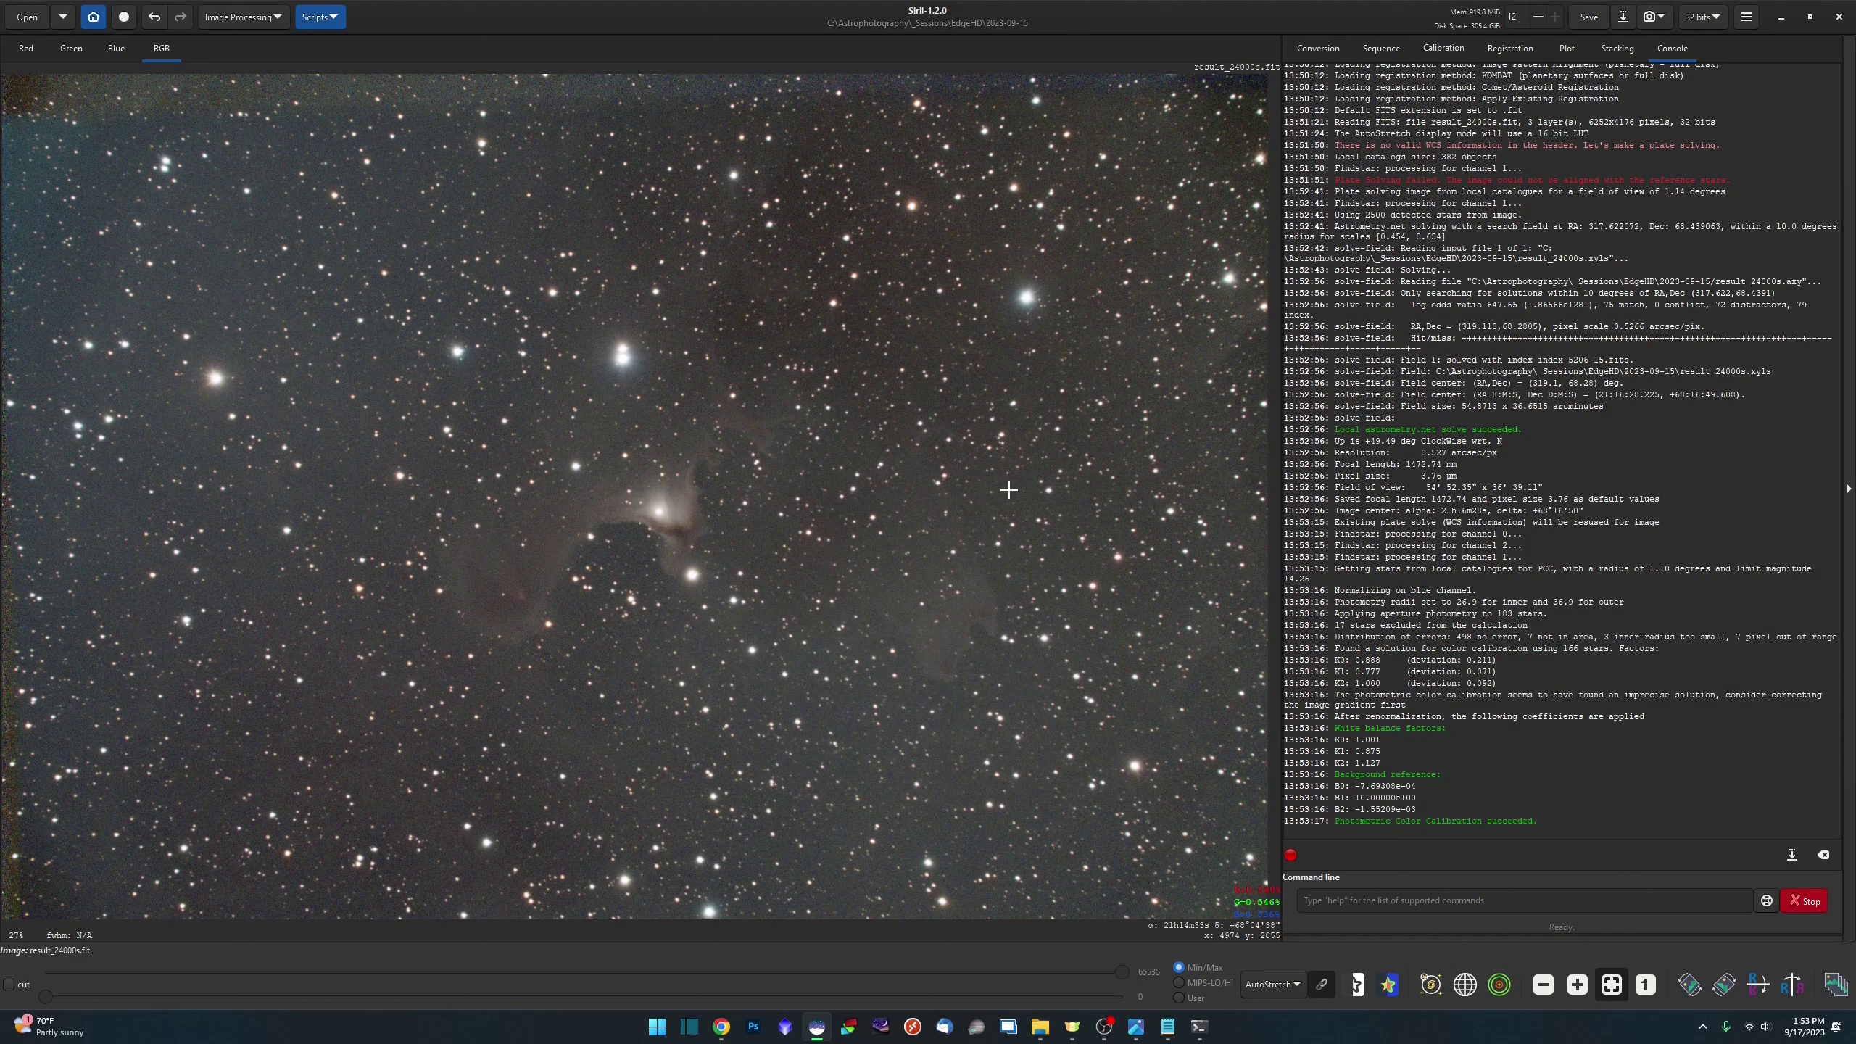
{"action": "left_click", "coordinate": [1433, 985]}
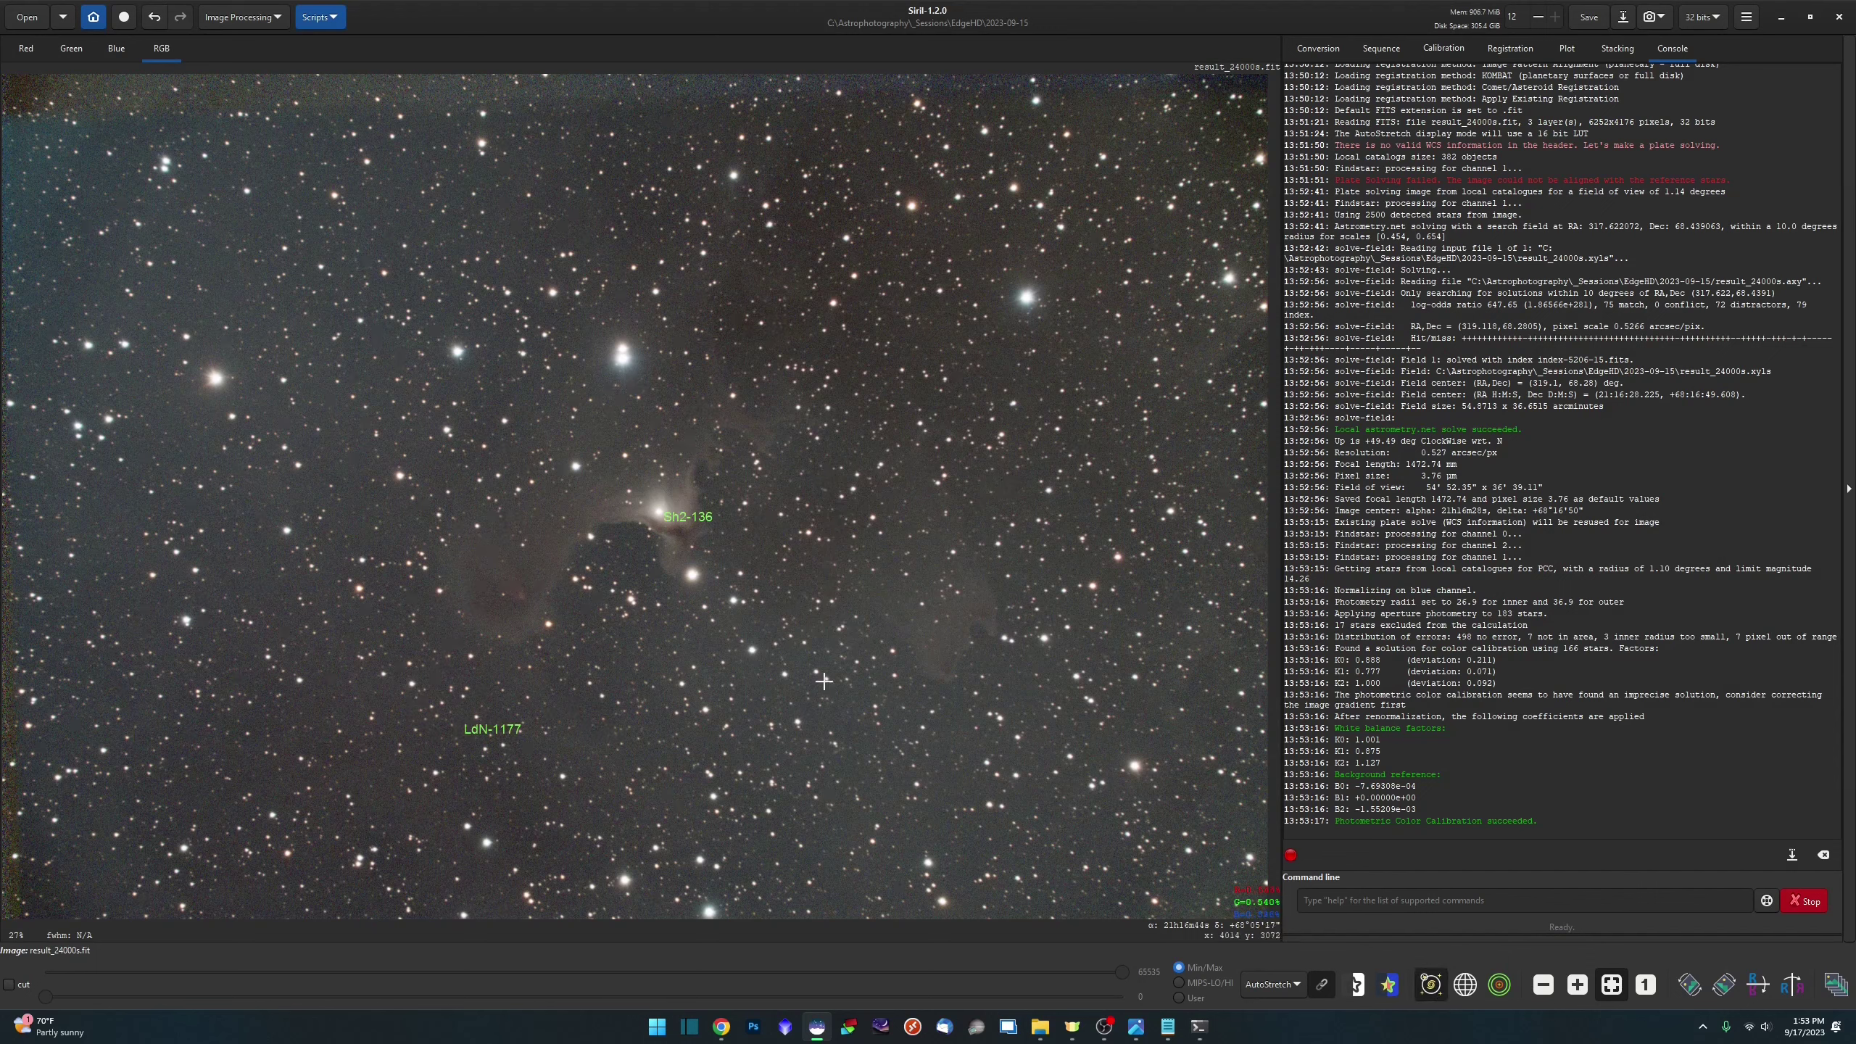